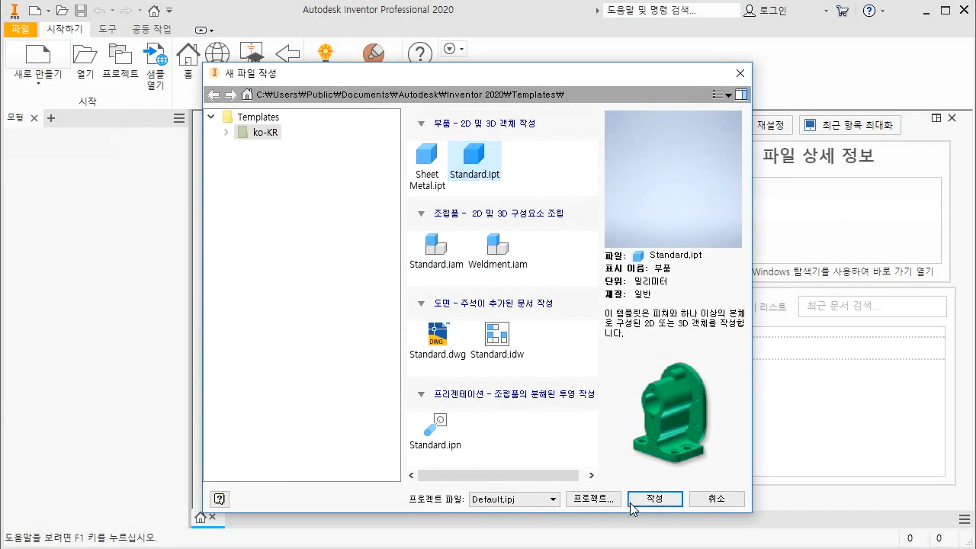
Step: Create a new part from the Standard.ipt template and start a 2D sketch
{"action": "left_click", "coordinate": [633, 501]}
{"action": "left_click", "coordinate": [32, 85]}
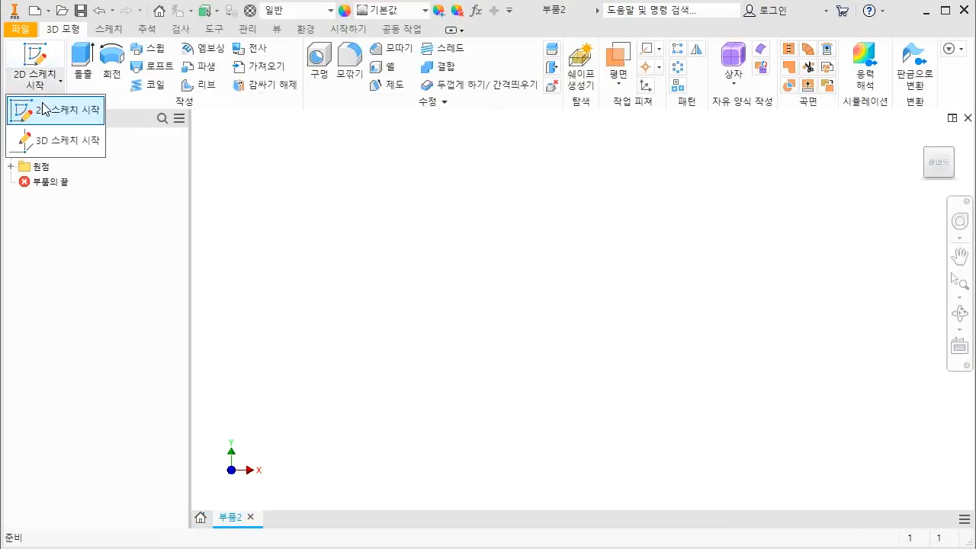
{"action": "left_click", "coordinate": [46, 111]}
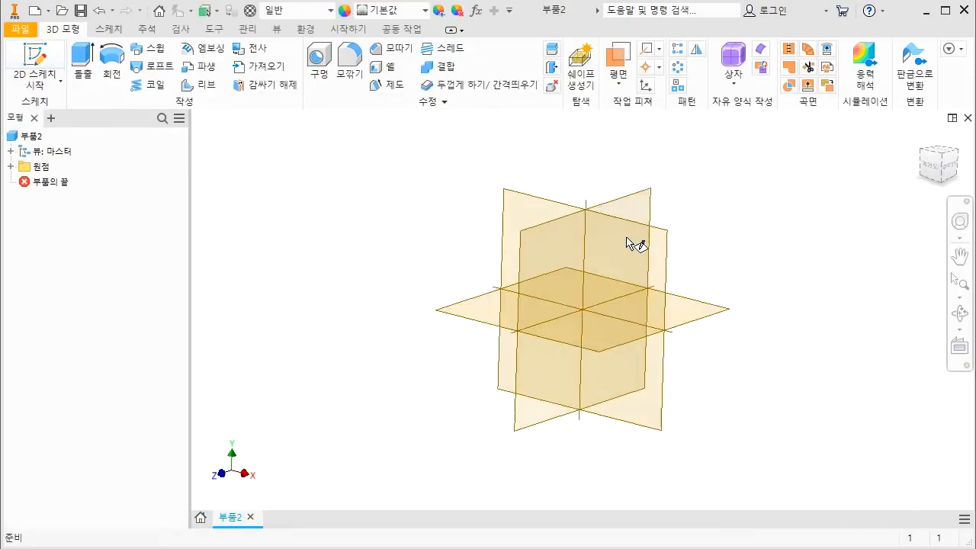
{"action": "left_click", "coordinate": [924, 141]}
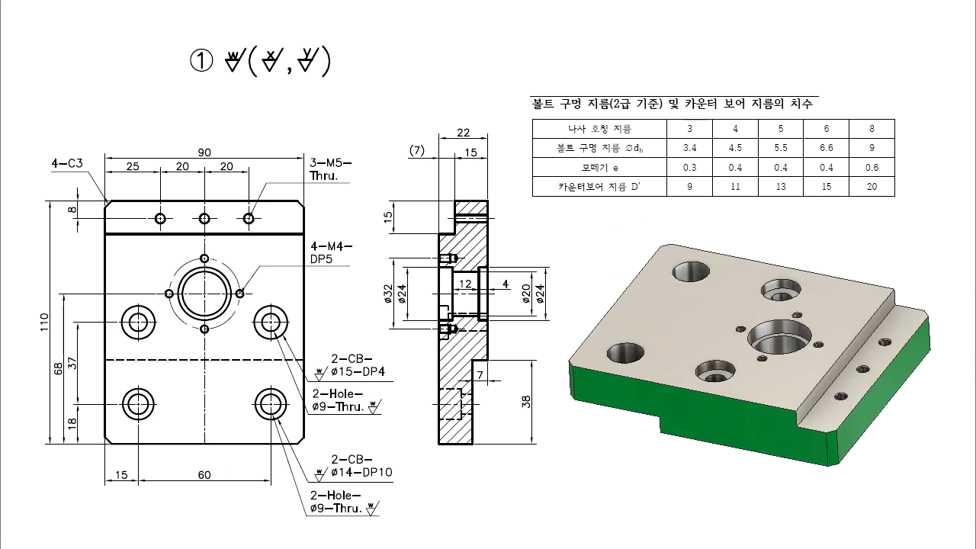
{"action": "mouse_move", "coordinate": [93, 184]}
{"action": "left_mouse_down"}
{"action": "mouse_move", "coordinate": [87, 221]}
{"action": "mouse_move", "coordinate": [308, 431]}
{"action": "mouse_move", "coordinate": [252, 224]}
{"action": "left_mouse_up"}
{"action": "mouse_move", "coordinate": [448, 215]}
{"action": "left_mouse_down"}
{"action": "mouse_move", "coordinate": [444, 419]}
{"action": "mouse_move", "coordinate": [504, 248]}
{"action": "left_mouse_up"}
{"action": "left_click_drag", "start_coordinate": [655, 281], "coordinate": [723, 271]}
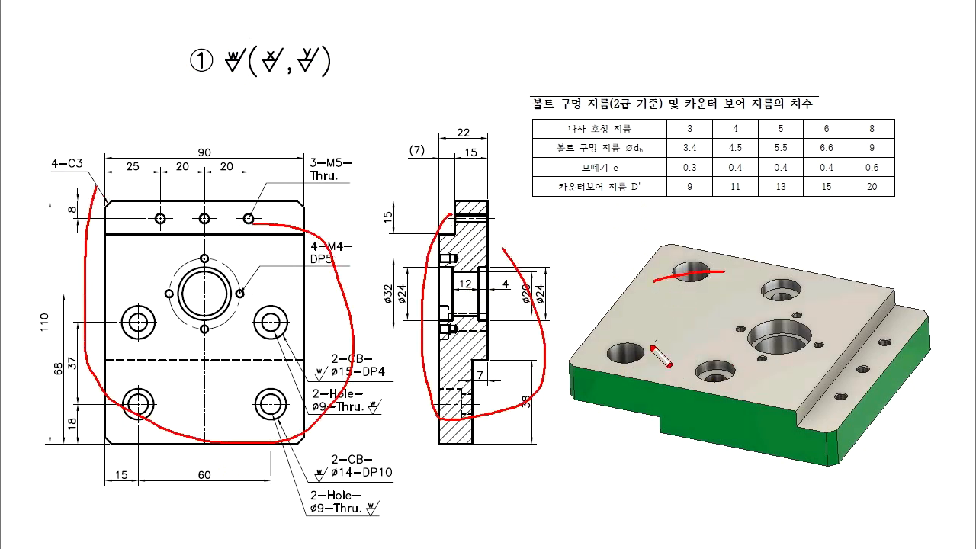
{"action": "left_click_drag", "start_coordinate": [648, 352], "coordinate": [784, 304]}
{"action": "left_click_drag", "start_coordinate": [703, 375], "coordinate": [803, 353]}
{"action": "left_click_drag", "start_coordinate": [770, 406], "coordinate": [829, 393]}
{"action": "key", "text": "e"}
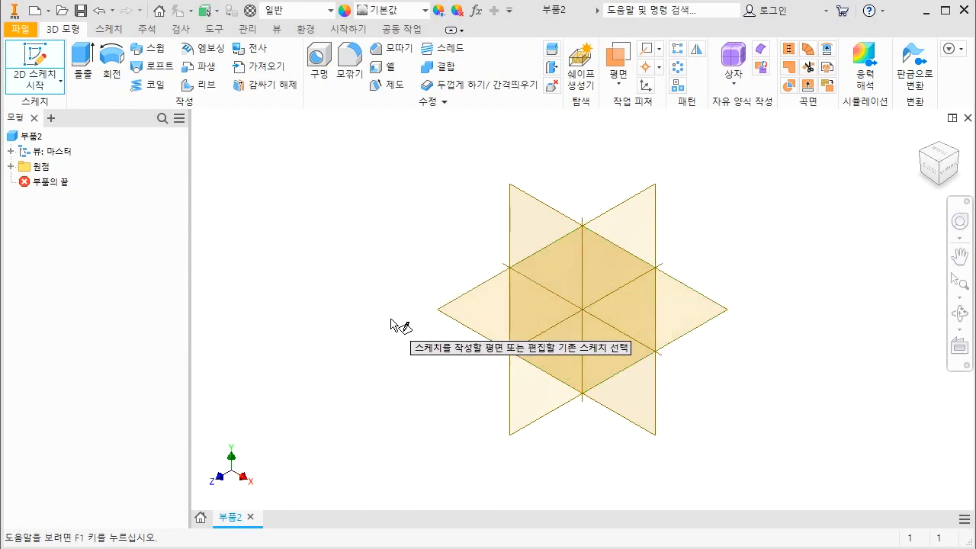
Step: Place the sketch on the horizontal XZ plane and draw a two-point center rectangle about 19 mm wide, centred on the origin
{"action": "left_click", "coordinate": [462, 310]}
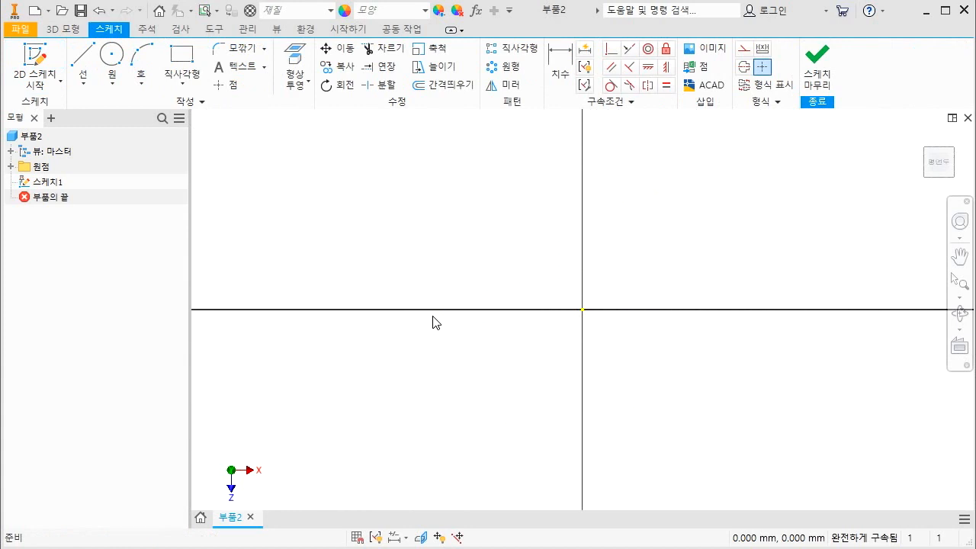
{"action": "left_click", "coordinate": [183, 86]}
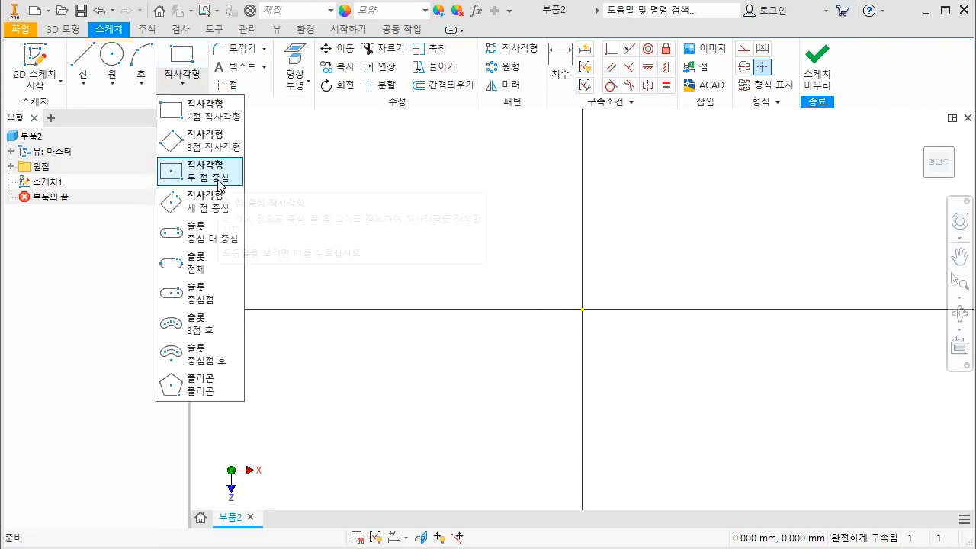
{"action": "left_click", "coordinate": [220, 181]}
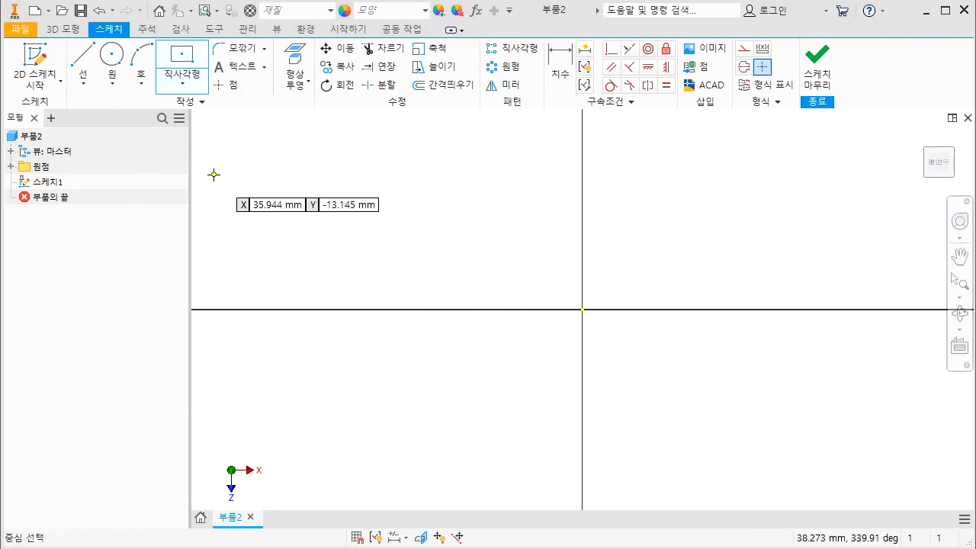
{"action": "left_click", "coordinate": [582, 308]}
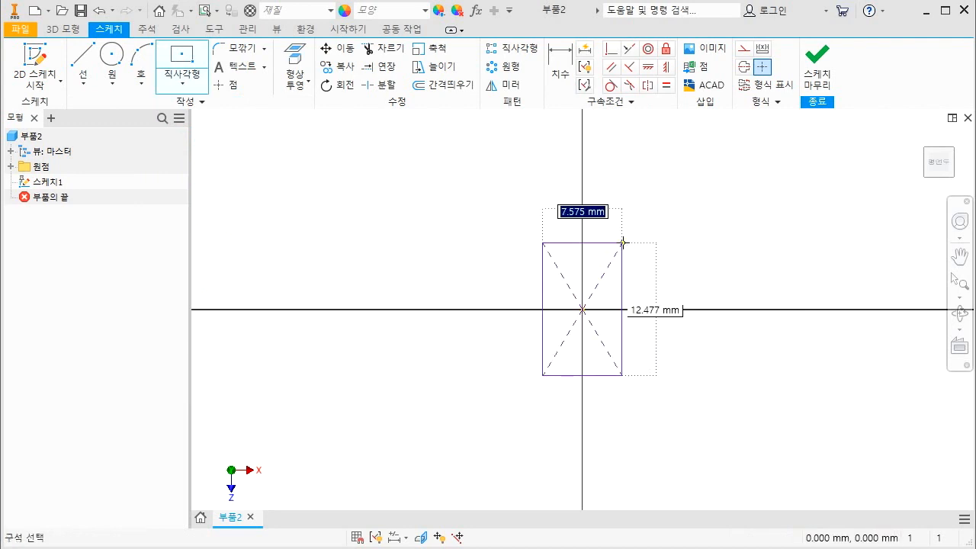
{"action": "left_click", "coordinate": [680, 182]}
{"action": "key", "text": "Escape"}
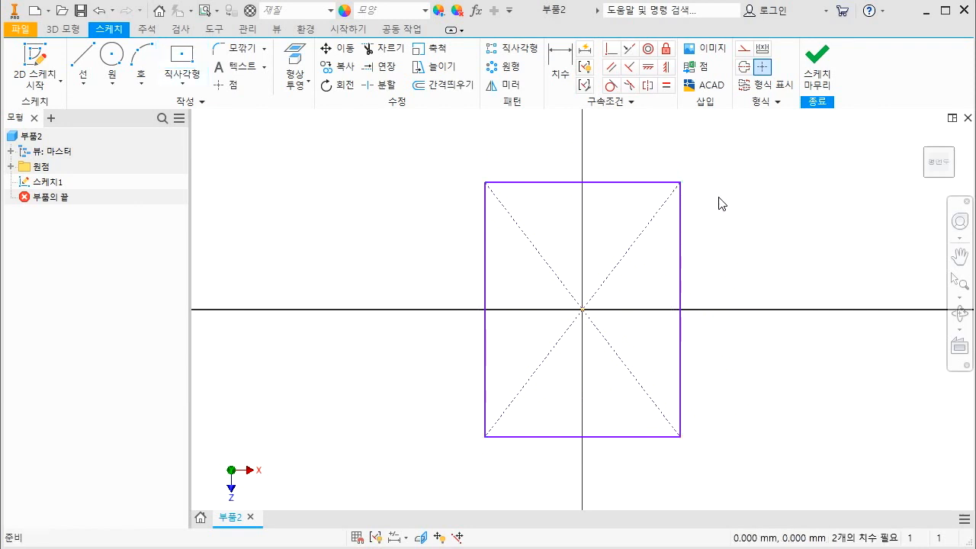
Step: Dimension the rectangle to 90 mm wide and 110 mm high
{"action": "key", "text": "d"}
{"action": "left_click", "coordinate": [662, 182]}
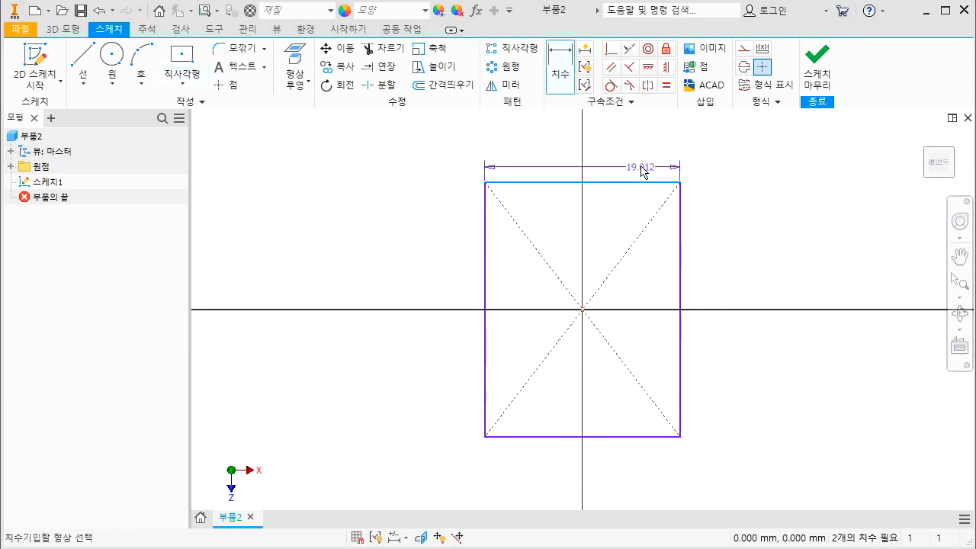
{"action": "left_click", "coordinate": [643, 169]}
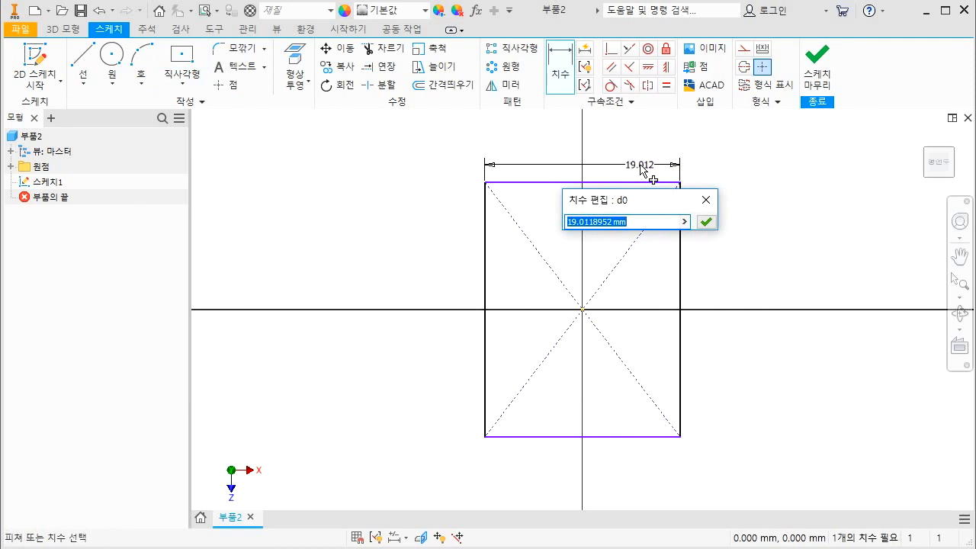
{"action": "type", "text": "9"}
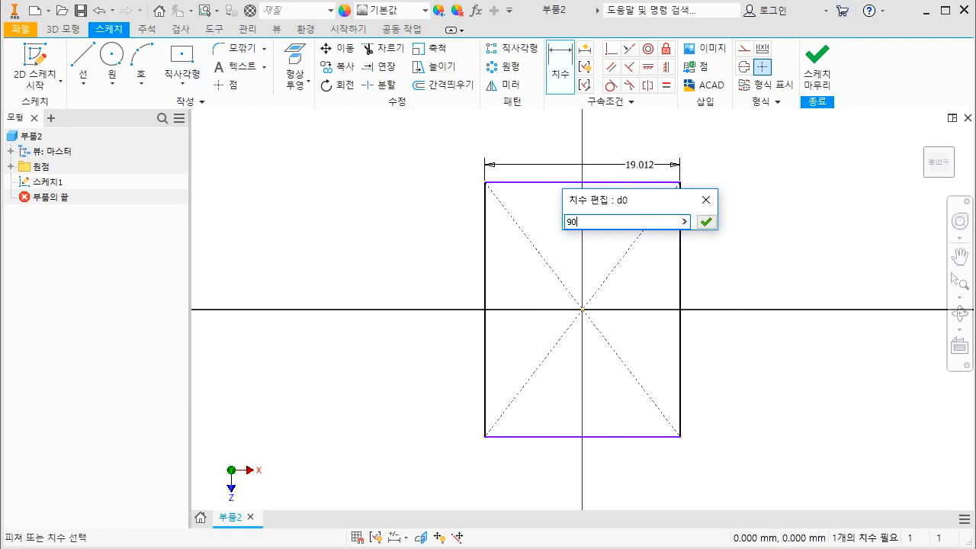
{"action": "type", "text": "0"}
{"action": "key", "text": "Return"}
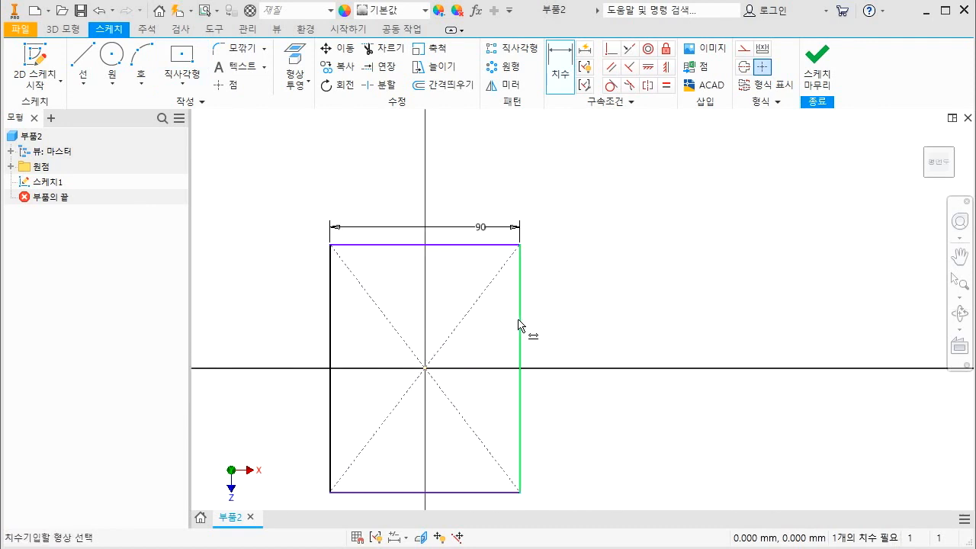
{"action": "left_click", "coordinate": [517, 325]}
{"action": "left_click", "coordinate": [543, 327]}
{"action": "type", "text": "110"}
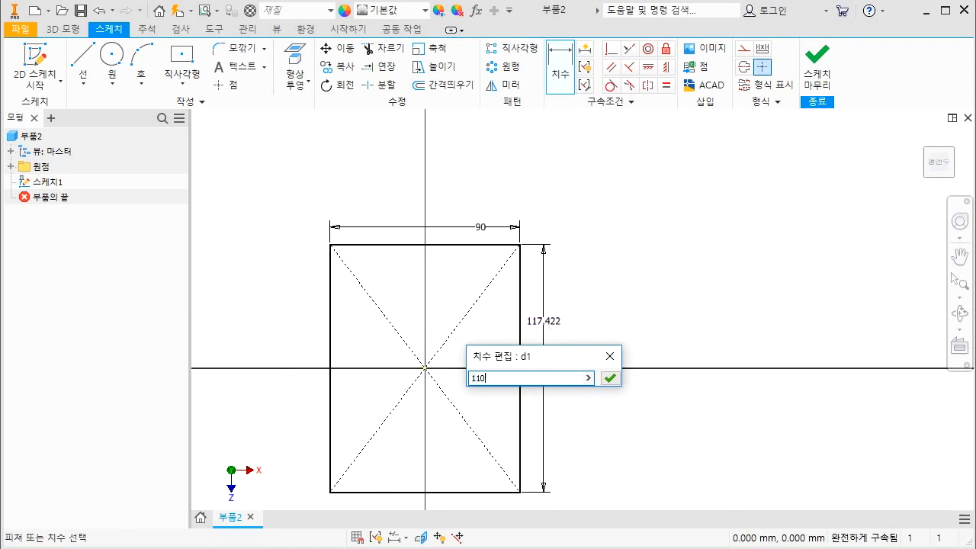
{"action": "key", "text": "Return"}
Step: Extrude the 90 × 110 mm rectangle upward by 22 mm
{"action": "key", "text": "F6"}
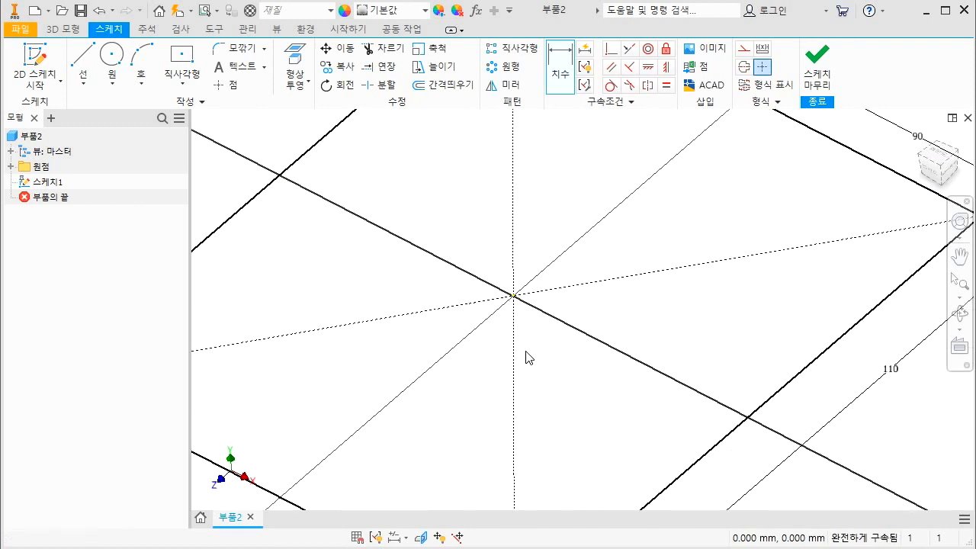
{"action": "key", "text": "e"}
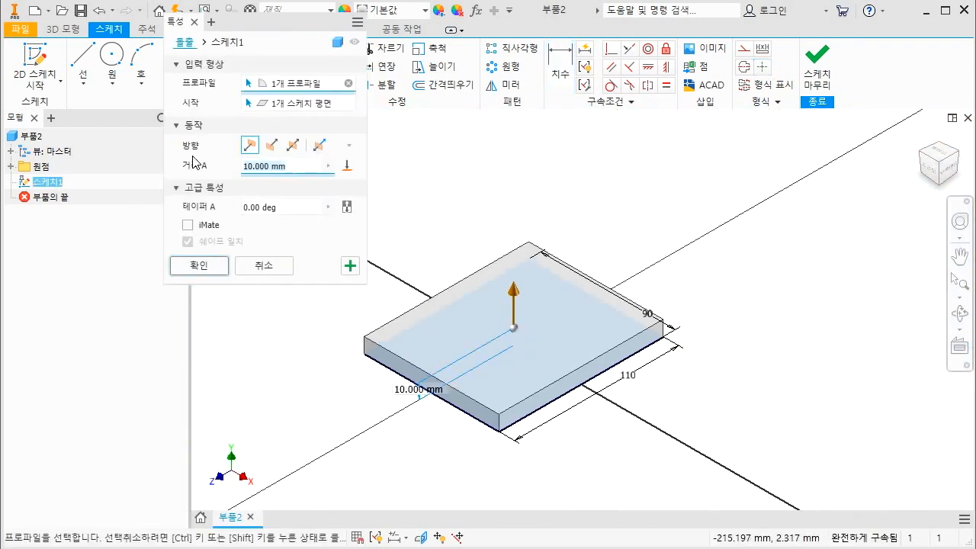
{"action": "type", "text": "22"}
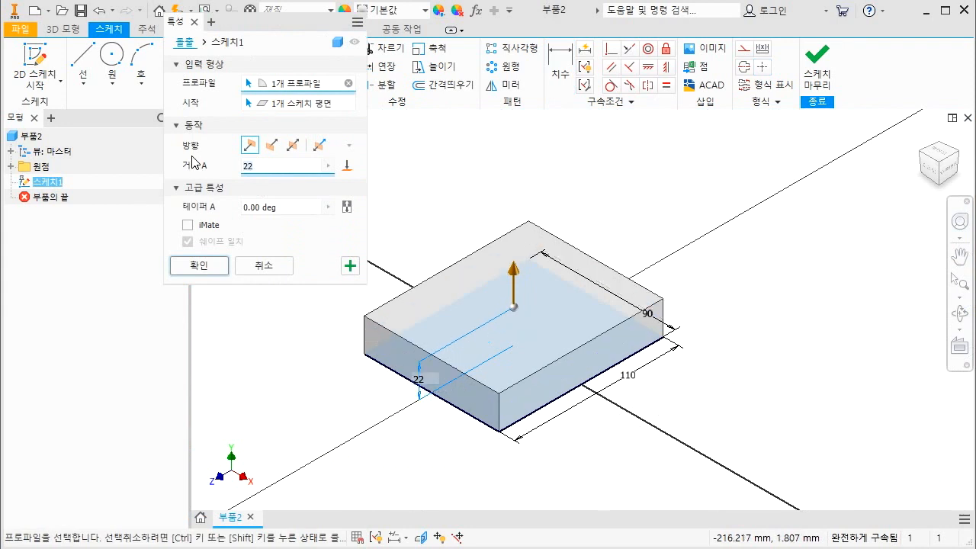
{"action": "left_click", "coordinate": [199, 265]}
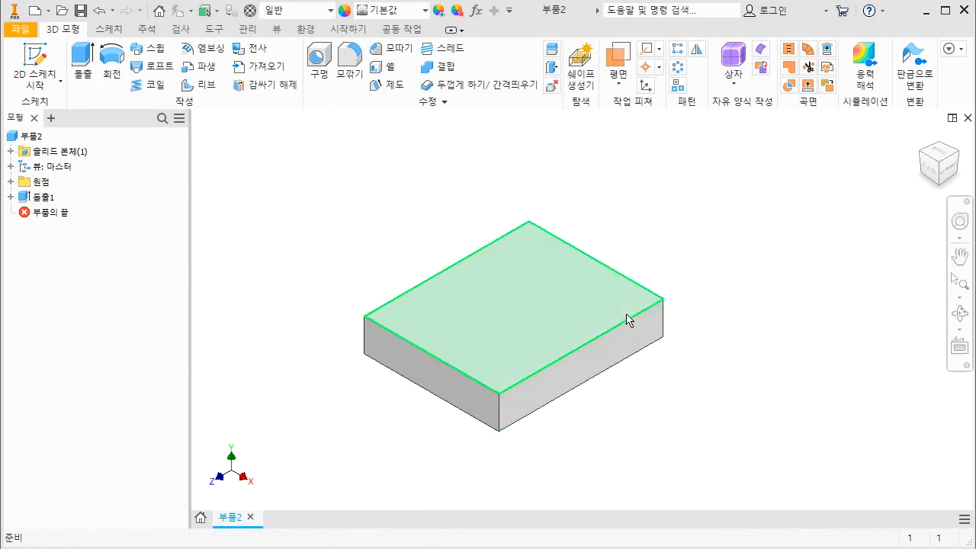
Step: Start a sketch on the block's top face and draw a full-width two-point rectangle about 24 mm deep along its rear edge
{"action": "key", "text": "f"}
{"action": "right_click", "coordinate": [506, 319]}
{"action": "left_click", "coordinate": [510, 352]}
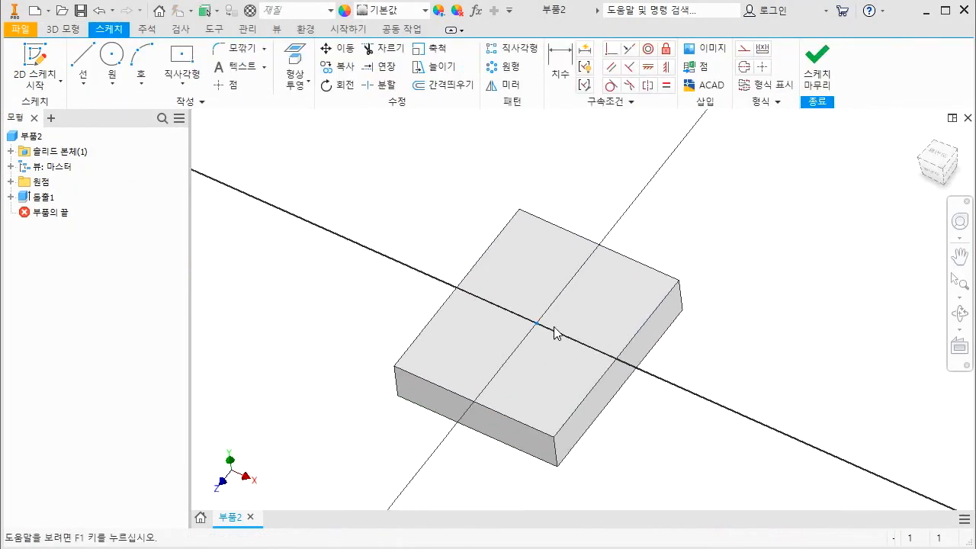
{"action": "left_click", "coordinate": [177, 86]}
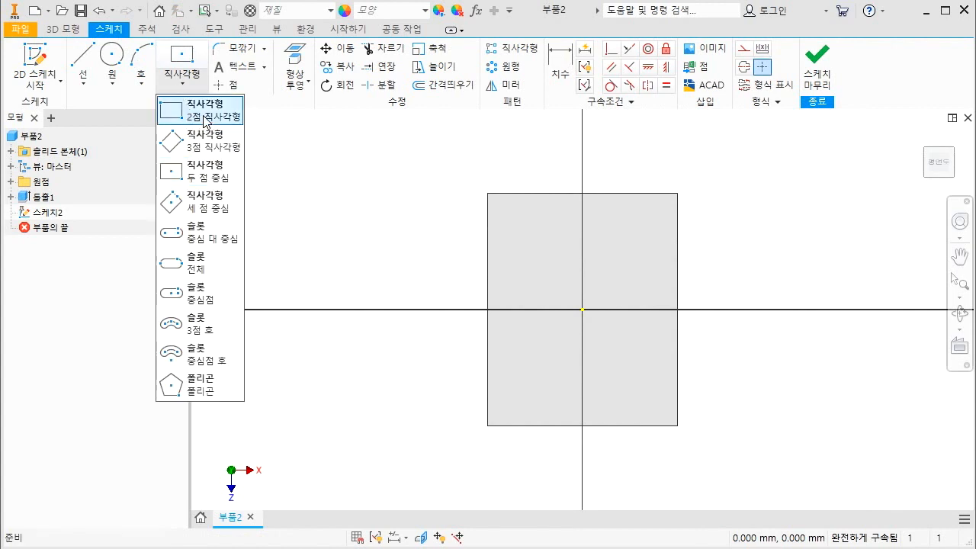
{"action": "left_click", "coordinate": [191, 116]}
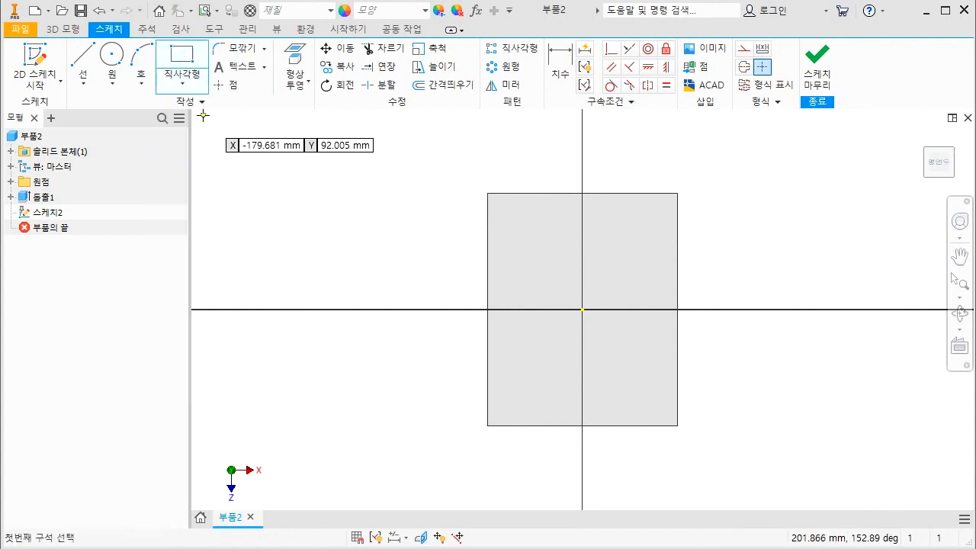
{"action": "left_click", "coordinate": [489, 194]}
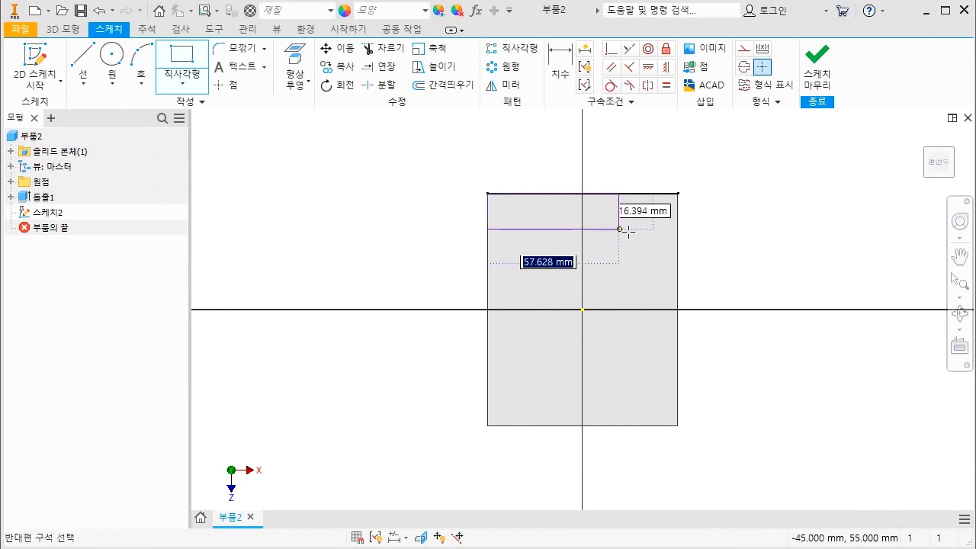
{"action": "left_click", "coordinate": [679, 243]}
{"action": "key", "text": "Escape"}
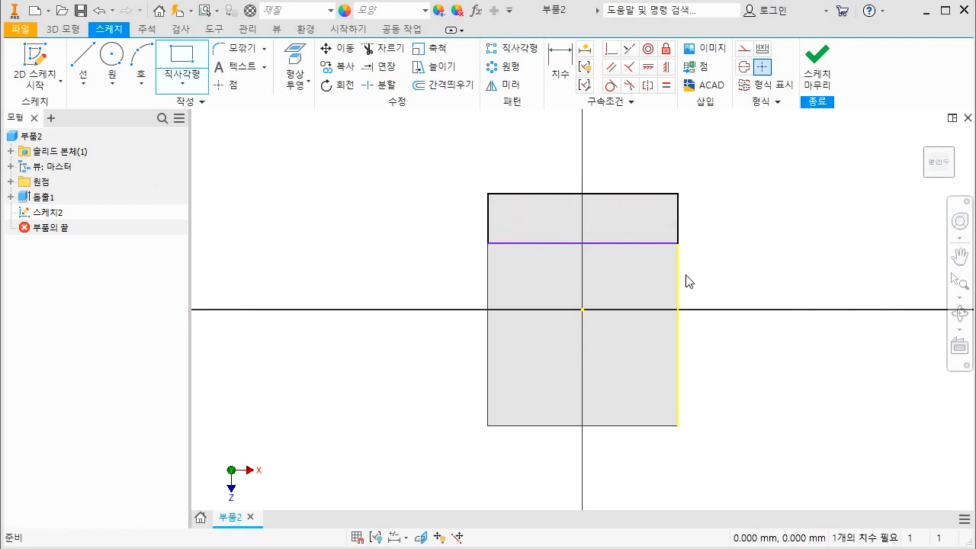
Step: Dimension the depth of the rear-edge rectangle to 15 mm
{"action": "key", "text": "d"}
{"action": "left_click", "coordinate": [622, 244]}
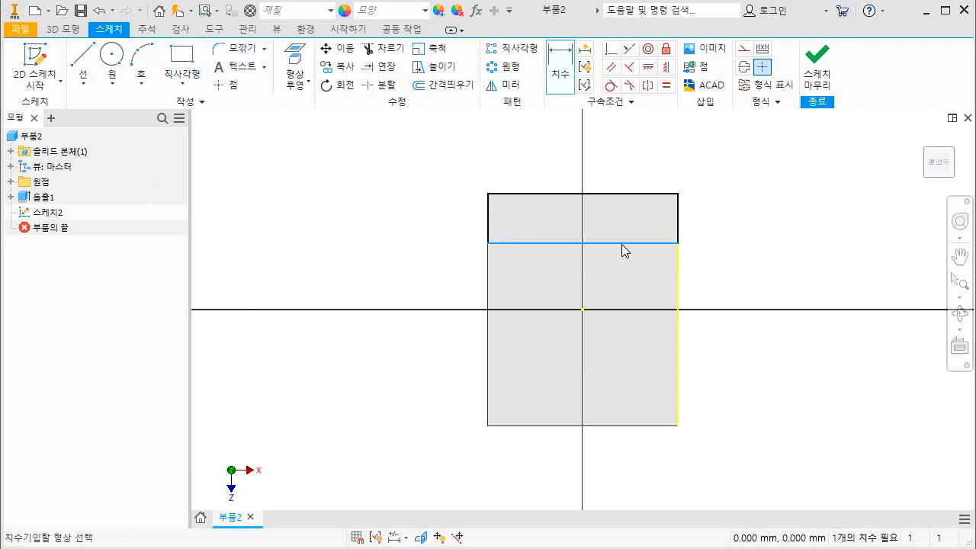
{"action": "left_click", "coordinate": [624, 195]}
{"action": "left_click", "coordinate": [713, 221]}
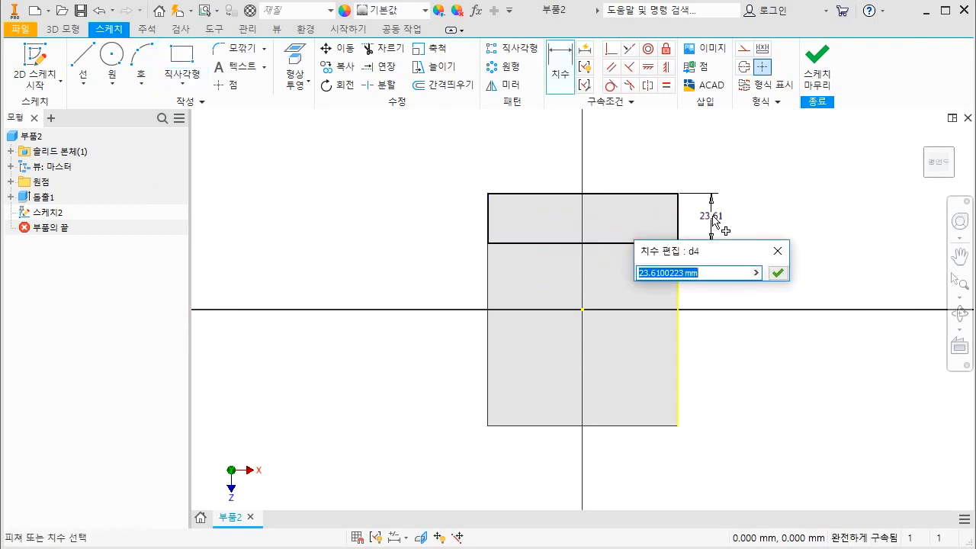
{"action": "type", "text": "15"}
{"action": "key", "text": "Return"}
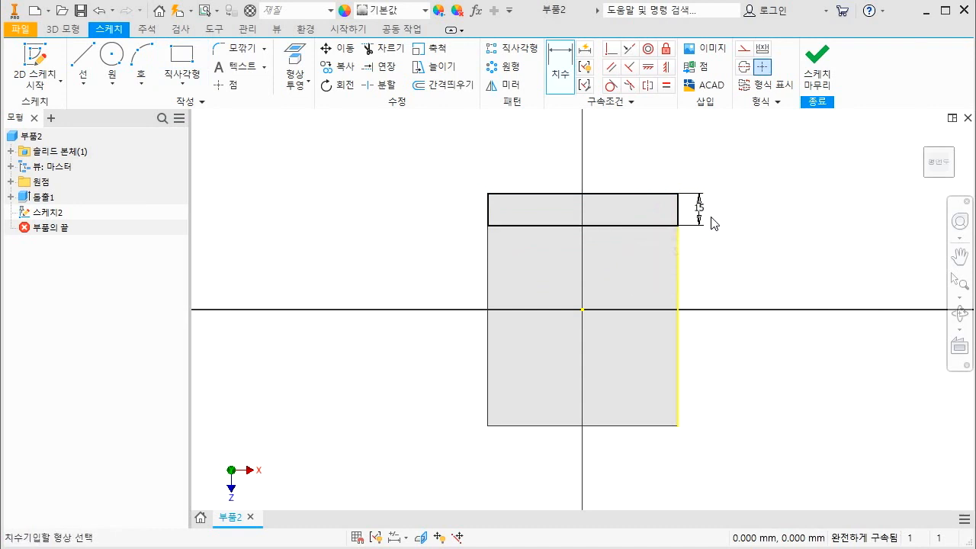
Step: Extrude the 15 mm strip as a cut 7 mm down into the block to form a step
{"action": "key", "text": "e"}
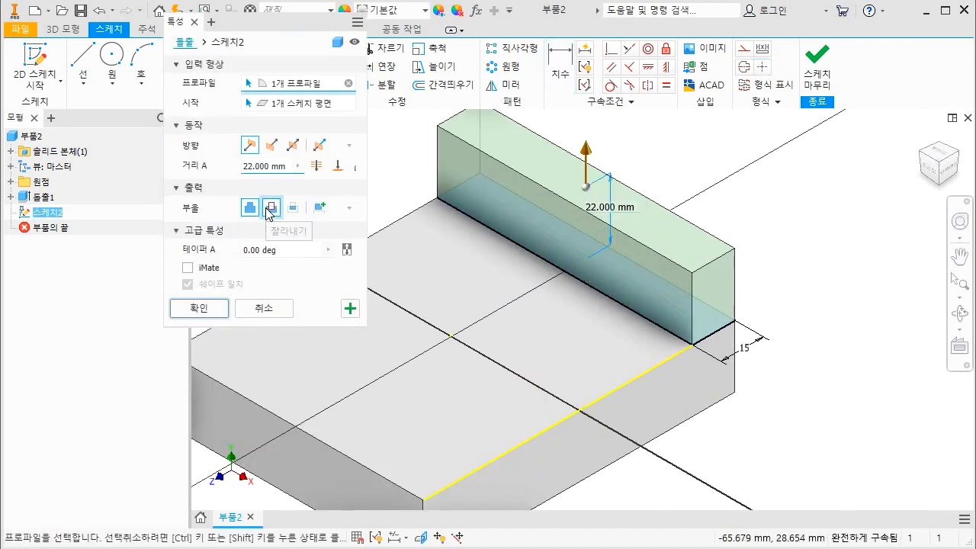
{"action": "left_click", "coordinate": [271, 208]}
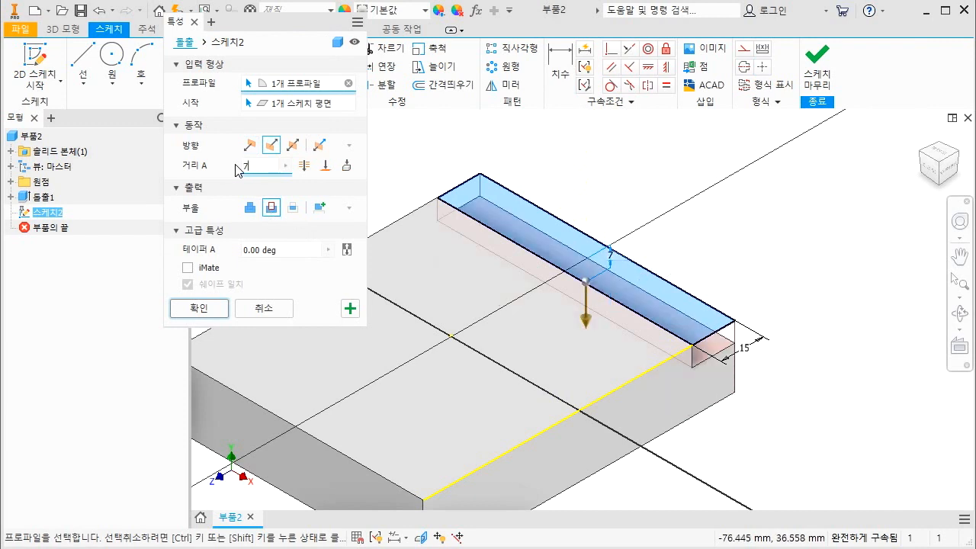
{"action": "left_click", "coordinate": [206, 305]}
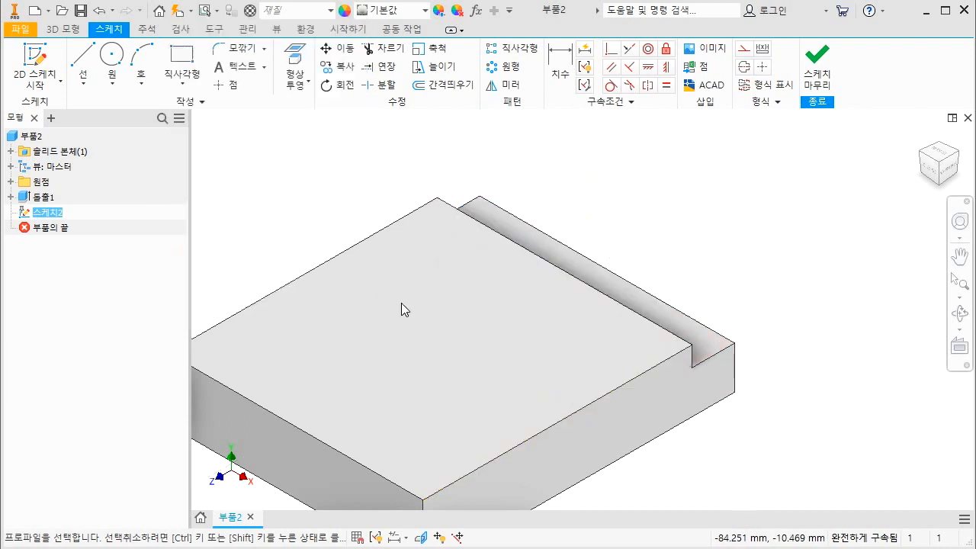
{"action": "scroll", "coordinate": [538, 377], "scroll_direction": "up", "scroll_amount": 3}
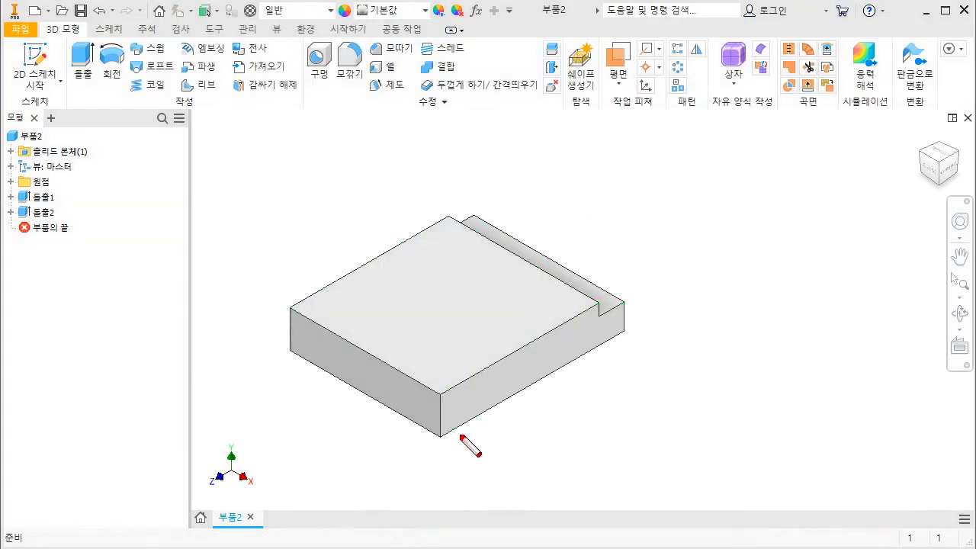
Step: Start a sketch on the block's underside and draw a full-width two-point rectangle about 22 mm deep along its front edge
{"action": "mouse_move", "coordinate": [443, 410]}
{"action": "left_mouse_down"}
{"action": "mouse_move", "coordinate": [530, 394]}
{"action": "mouse_move", "coordinate": [492, 434]}
{"action": "left_mouse_up"}
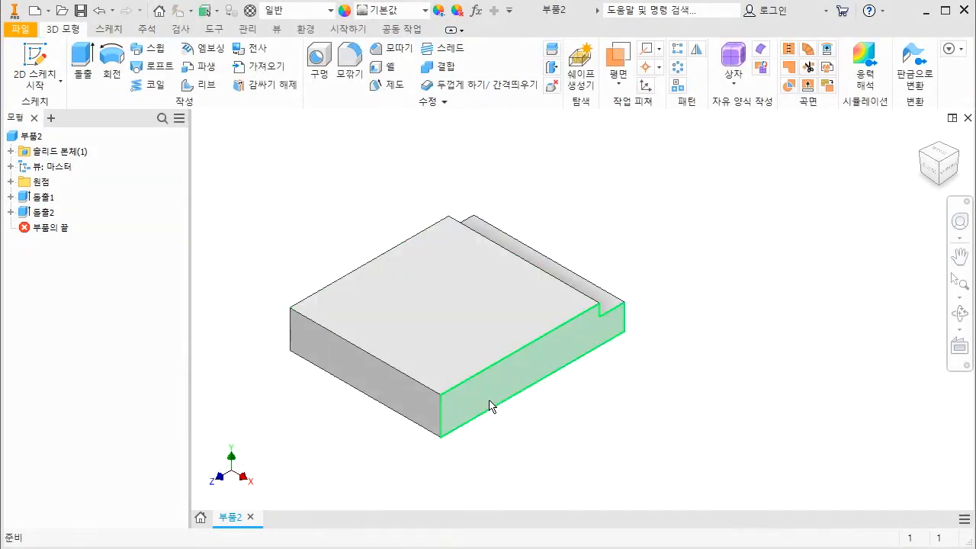
{"action": "key", "text": "F4"}
{"action": "left_click_drag", "start_coordinate": [537, 397], "coordinate": [617, 236]}
{"action": "left_click", "coordinate": [470, 237]}
{"action": "right_click", "coordinate": [460, 268]}
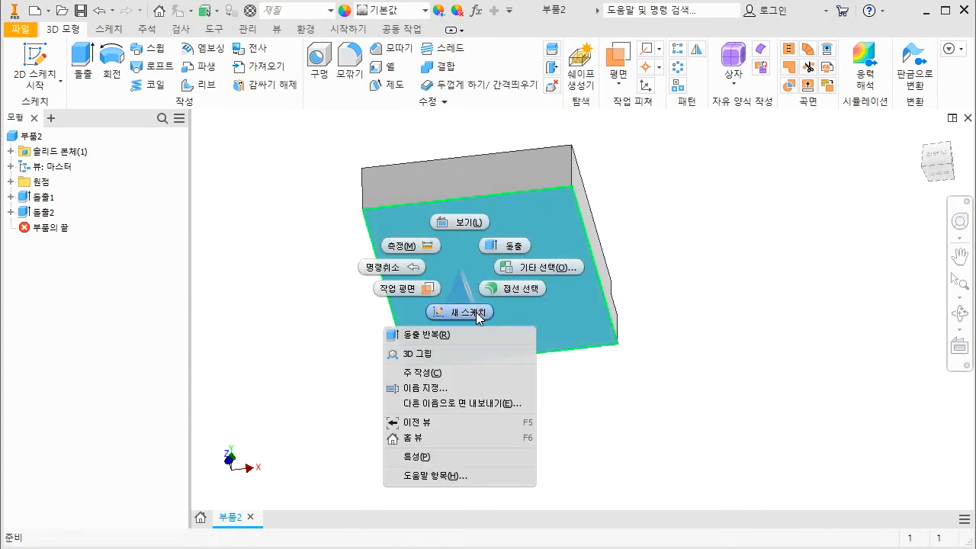
{"action": "left_click", "coordinate": [476, 312]}
{"action": "left_click", "coordinate": [182, 79]}
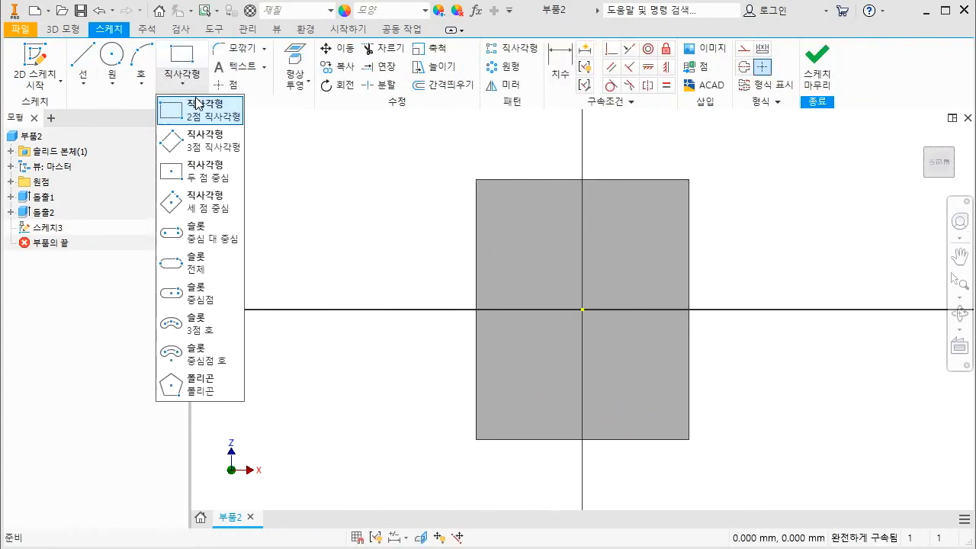
{"action": "left_click", "coordinate": [191, 111]}
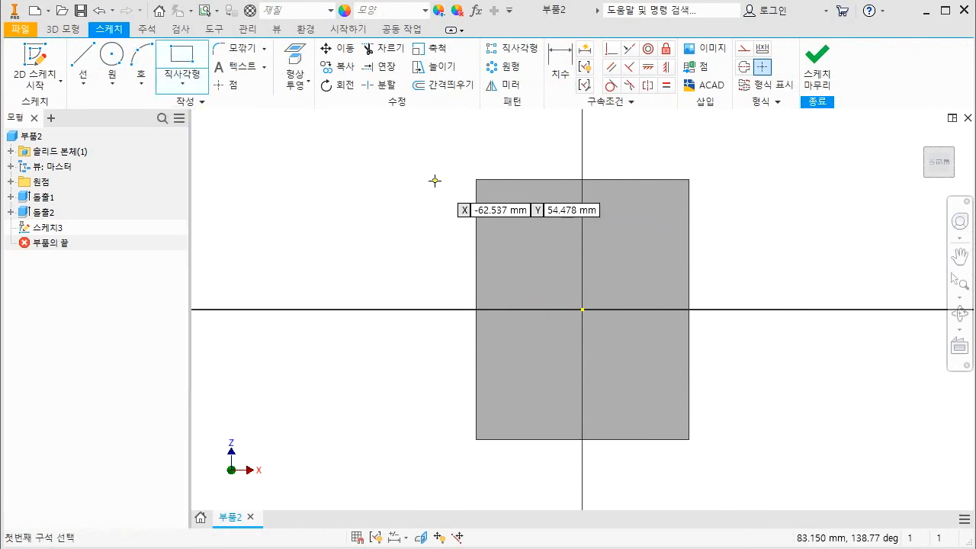
{"action": "left_click", "coordinate": [476, 179]}
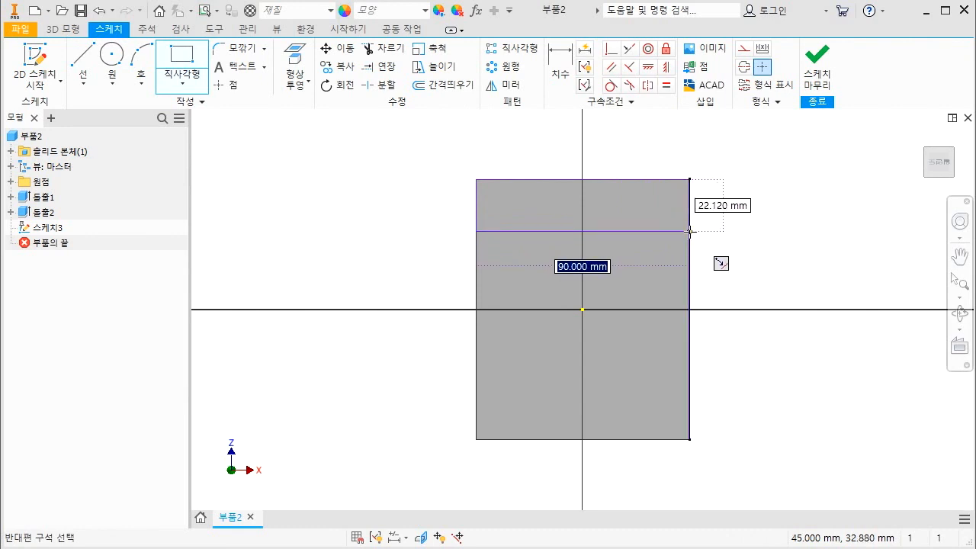
{"action": "left_click", "coordinate": [690, 232]}
{"action": "key", "text": "Escape"}
Step: Dimension the depth of the front-edge rectangle to 38 mm
{"action": "key", "text": "d"}
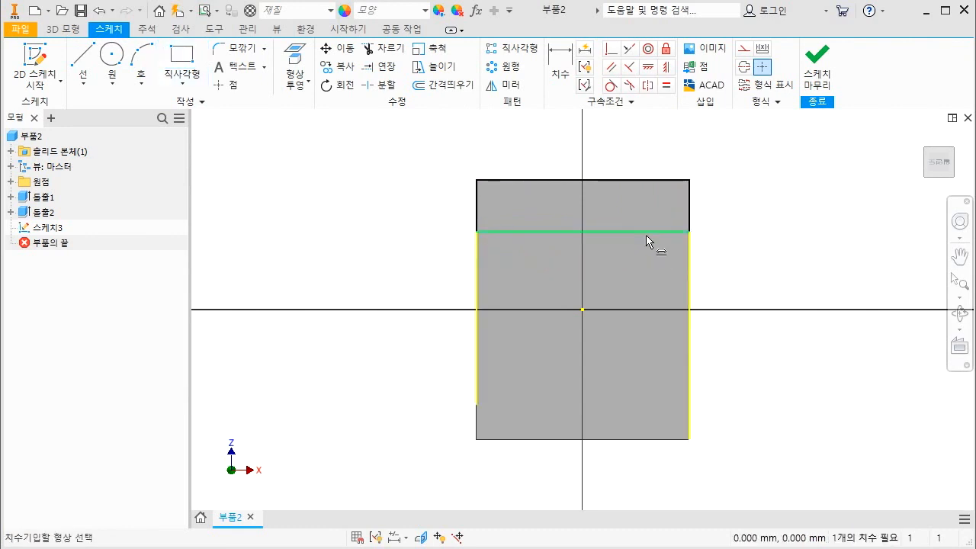
{"action": "left_click", "coordinate": [646, 232]}
{"action": "left_click", "coordinate": [640, 181]}
{"action": "left_click", "coordinate": [708, 208]}
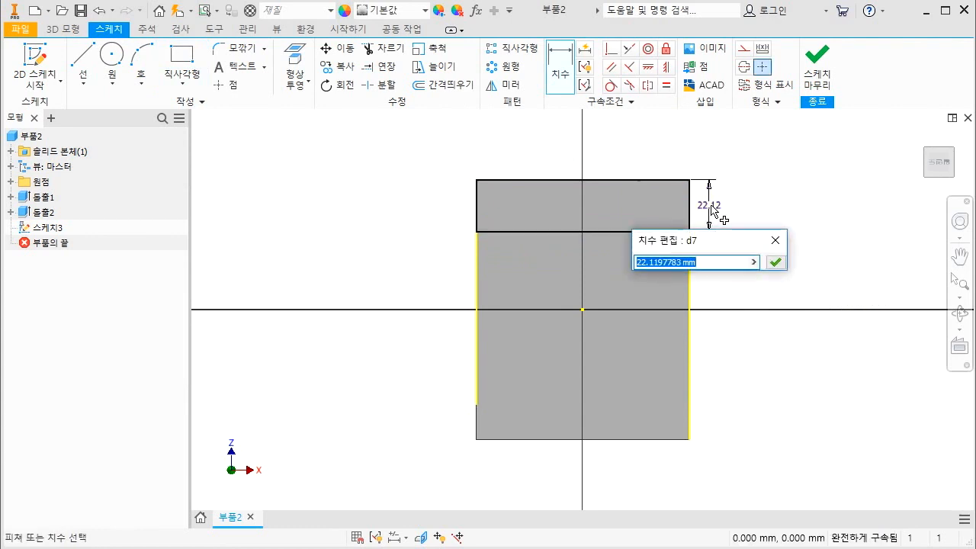
{"action": "type", "text": "38"}
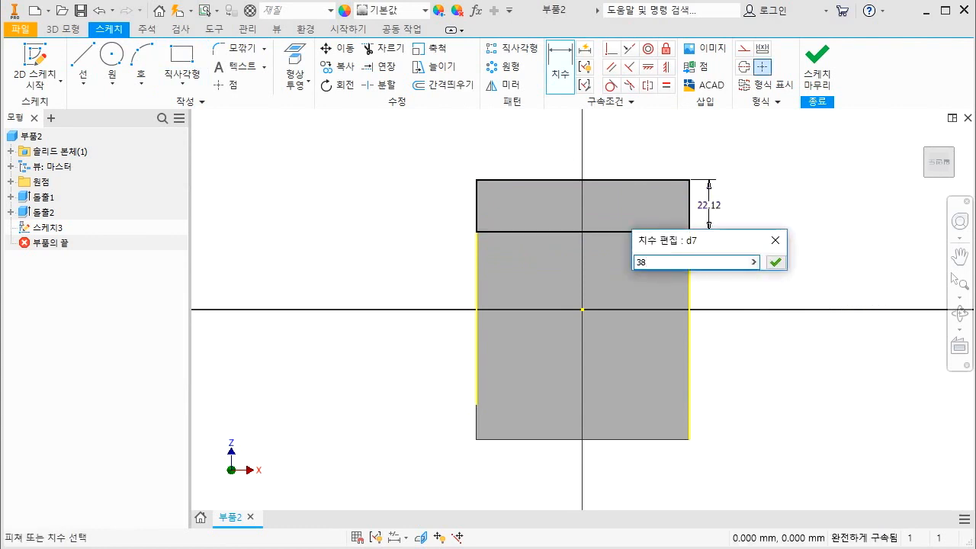
{"action": "key", "text": "Return"}
Step: Extrude the 38 mm strip as a cut 7 mm up into the underside of the block
{"action": "key", "text": "e"}
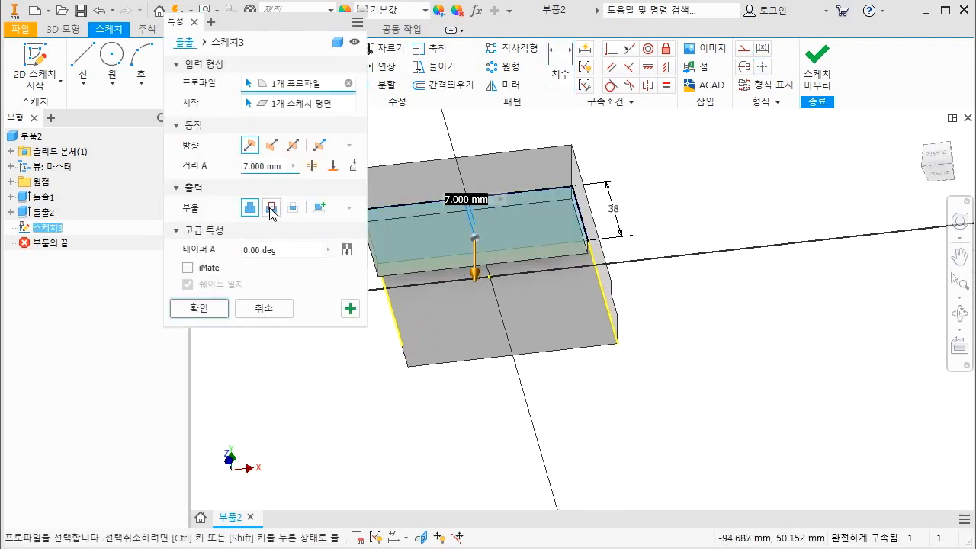
{"action": "left_click", "coordinate": [270, 210]}
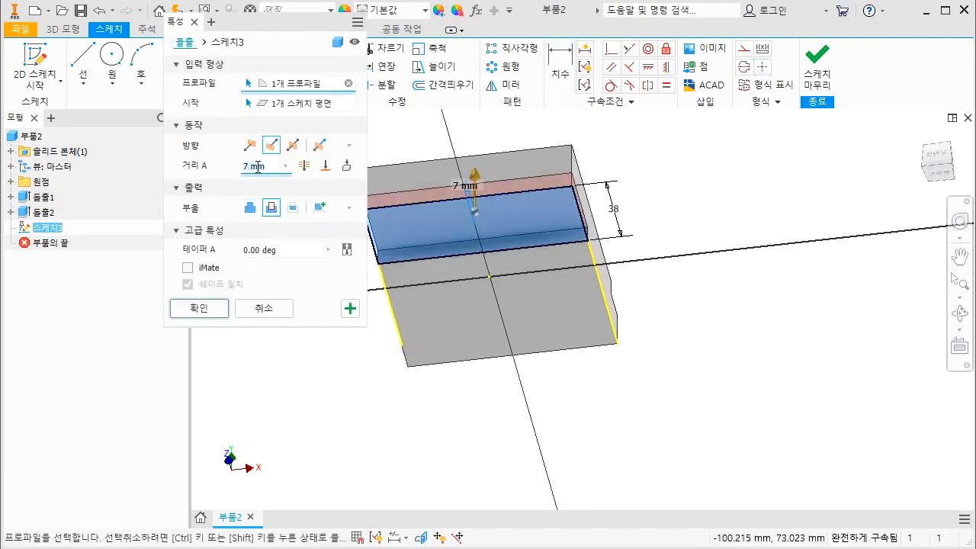
{"action": "left_click", "coordinate": [199, 309]}
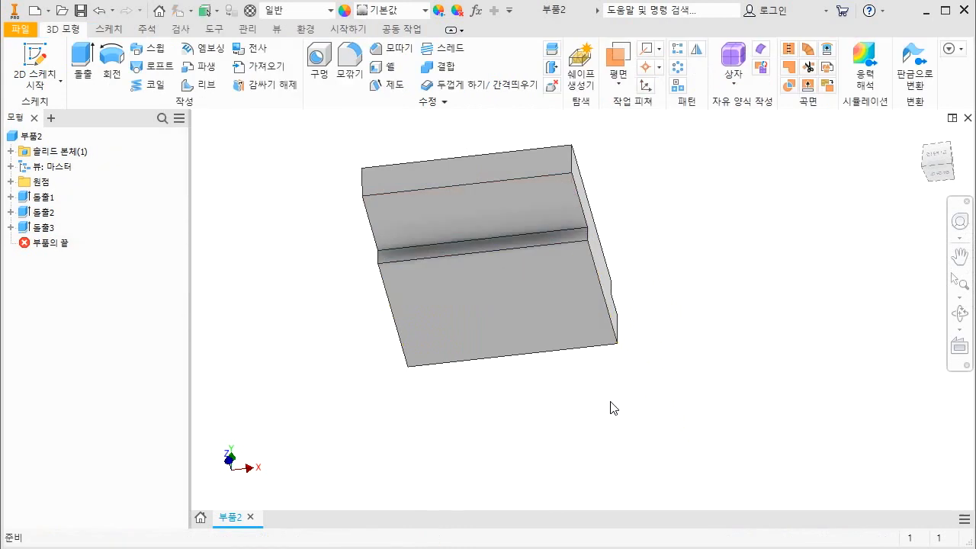
Step: Start a sketch on the rear step's floor and draw a circle centred about 8 mm from the rear edge and 20 mm from the left edge
{"action": "middle_click_drag", "start_coordinate": [581, 242], "coordinate": [588, 362], "text": "shift"}
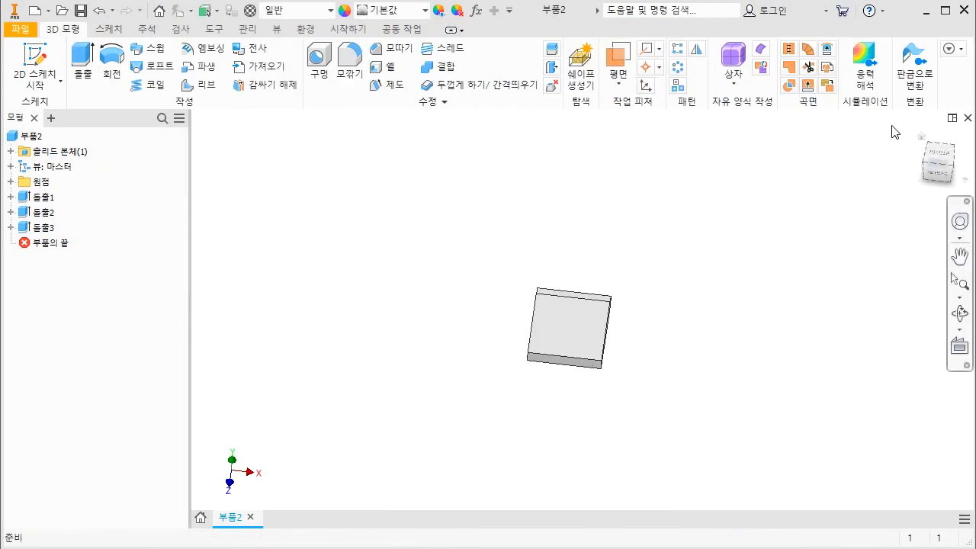
{"action": "left_click", "coordinate": [922, 138]}
{"action": "key", "text": "F4"}
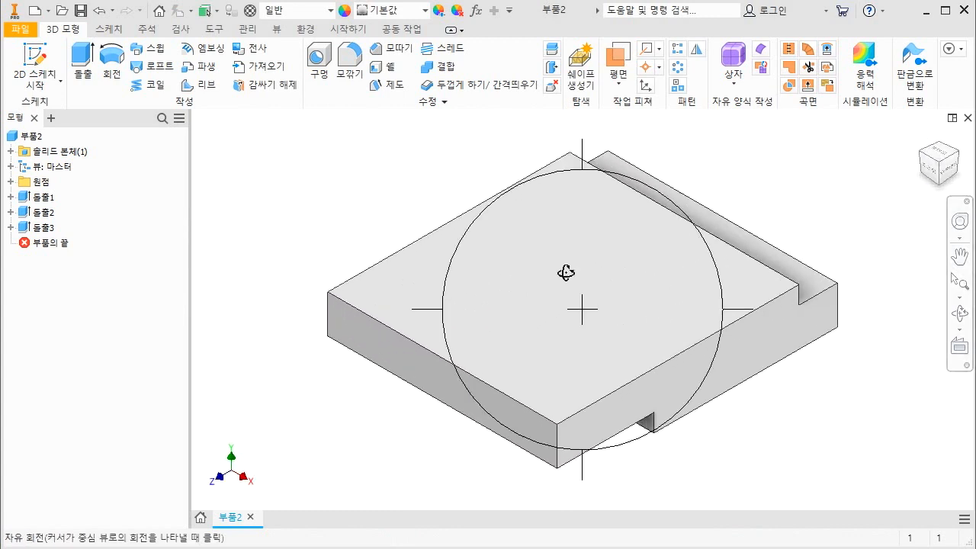
{"action": "left_click_drag", "start_coordinate": [566, 273], "coordinate": [576, 316]}
{"action": "left_click", "coordinate": [686, 171]}
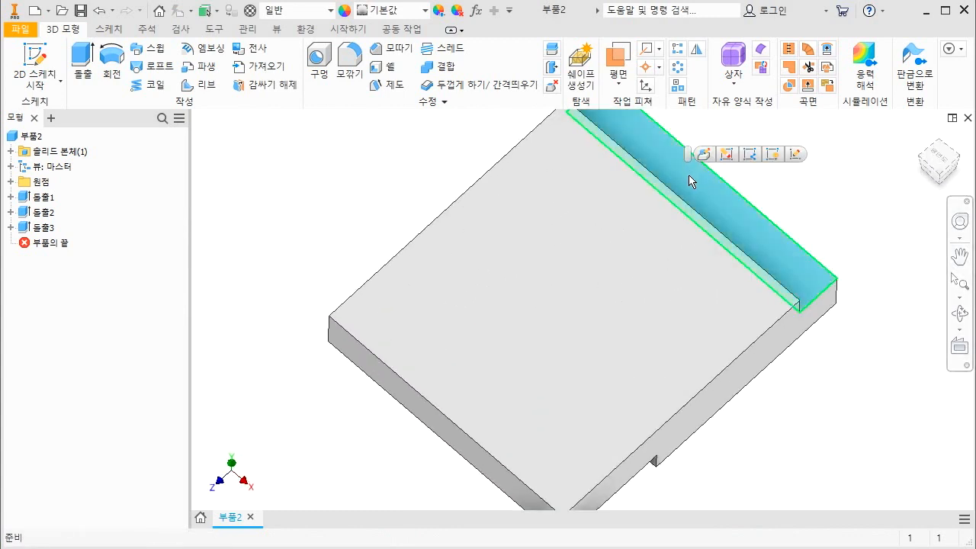
{"action": "right_click", "coordinate": [704, 183]}
{"action": "key", "text": "Escape"}
{"action": "key", "text": "s"}
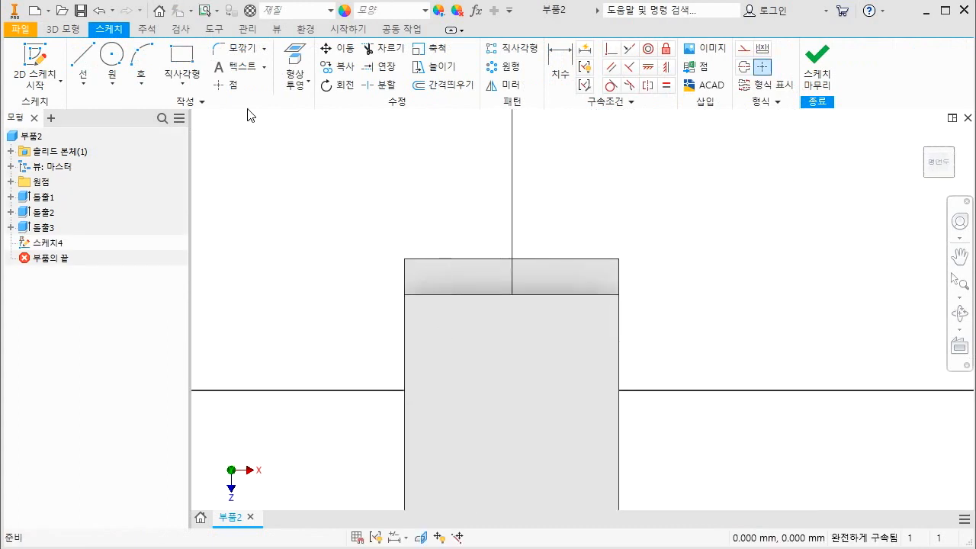
{"action": "left_click", "coordinate": [111, 55]}
{"action": "scroll", "coordinate": [443, 267], "scroll_direction": "up", "scroll_amount": 2}
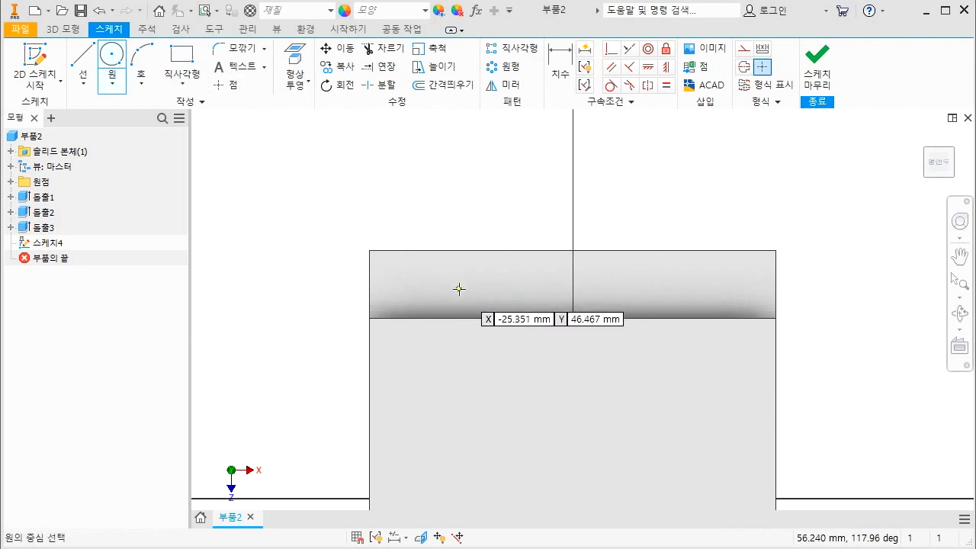
{"action": "left_click", "coordinate": [459, 289]}
{"action": "left_click", "coordinate": [474, 286]}
{"action": "key", "text": "Escape"}
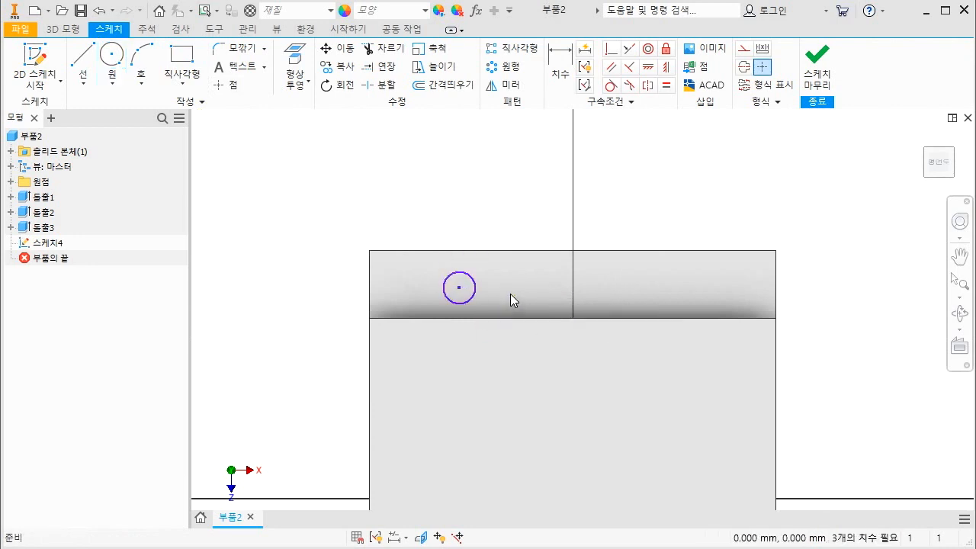
Step: Dimension the circle's centre 8 mm from the rear edge and 25 mm from the left edge of the step
{"action": "key", "text": "d"}
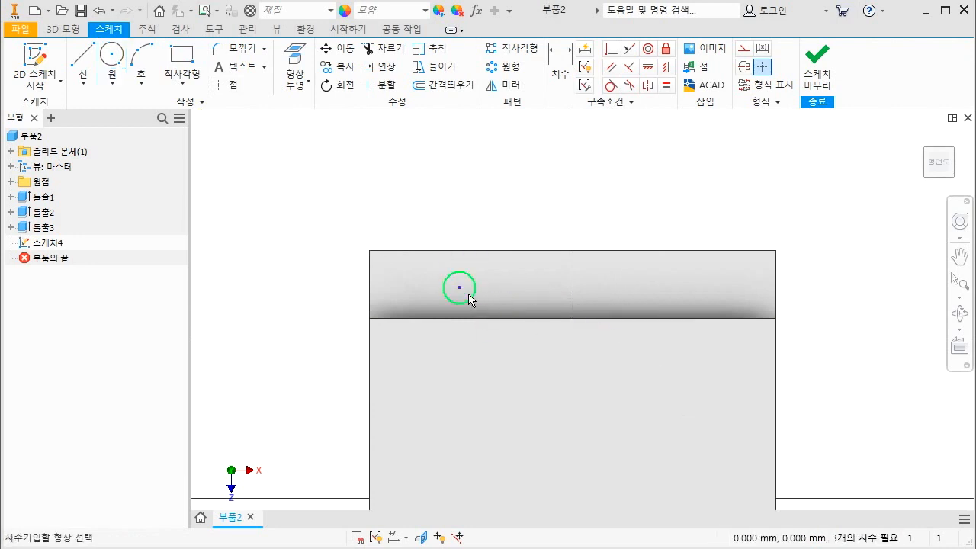
{"action": "left_click", "coordinate": [461, 289]}
{"action": "left_click", "coordinate": [462, 251]}
{"action": "left_click", "coordinate": [457, 226]}
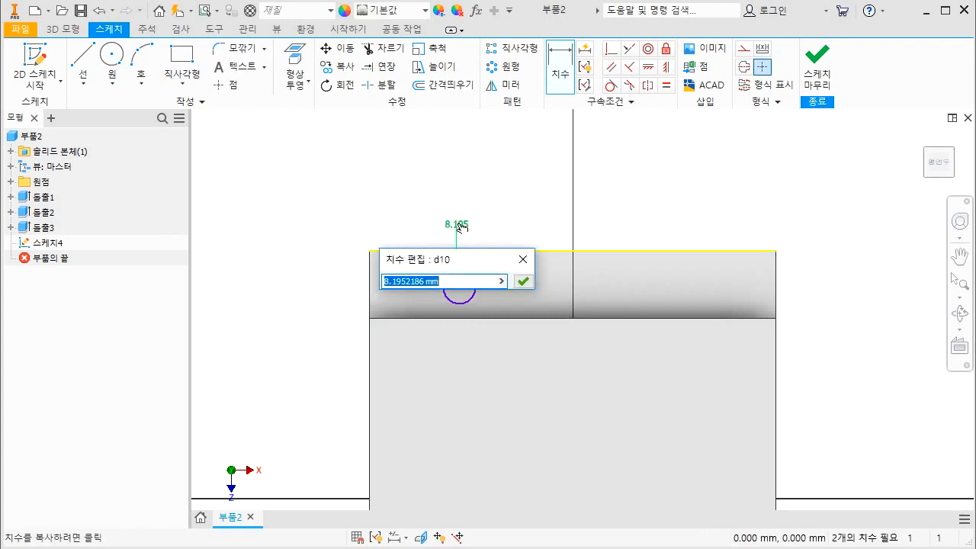
{"action": "type", "text": "8"}
{"action": "key", "text": "Return"}
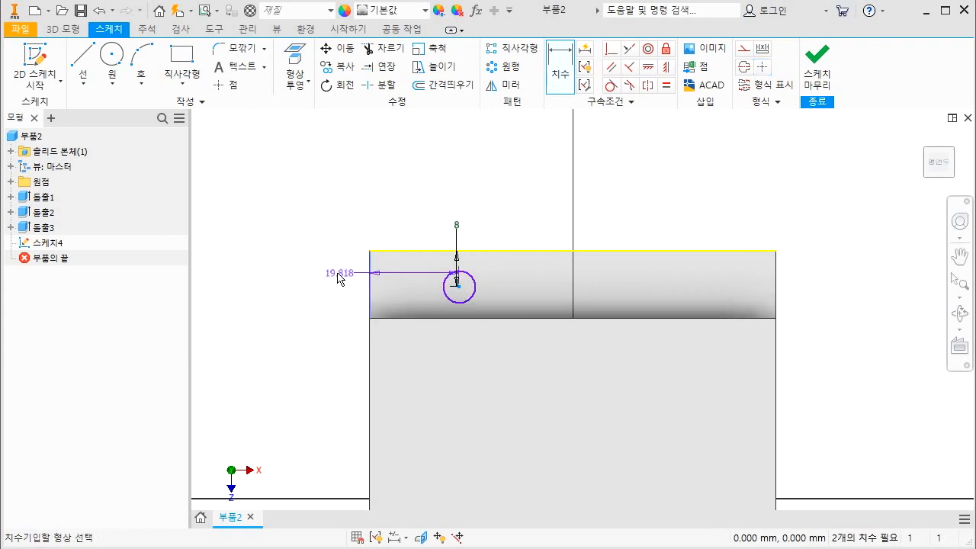
{"action": "left_click", "coordinate": [337, 273]}
{"action": "type", "text": "25"}
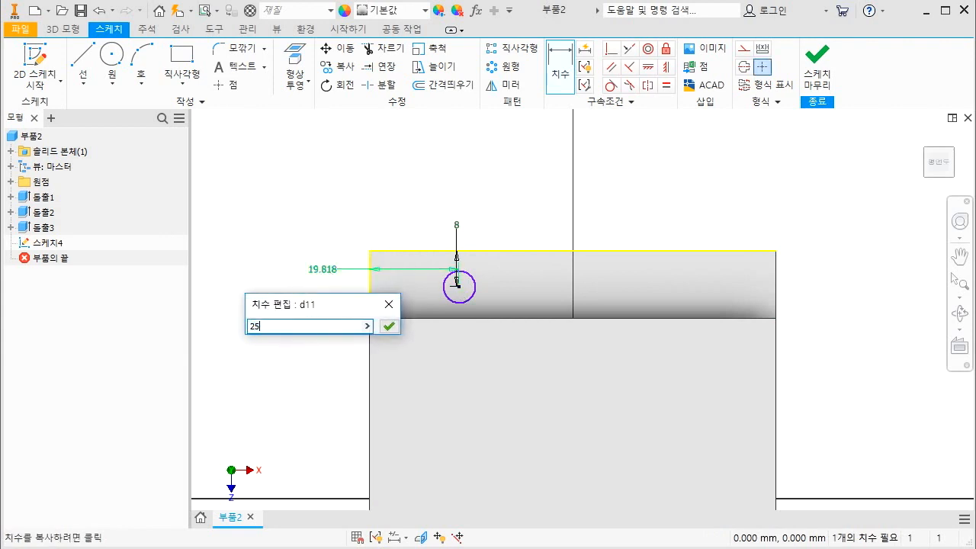
{"action": "key", "text": "Return"}
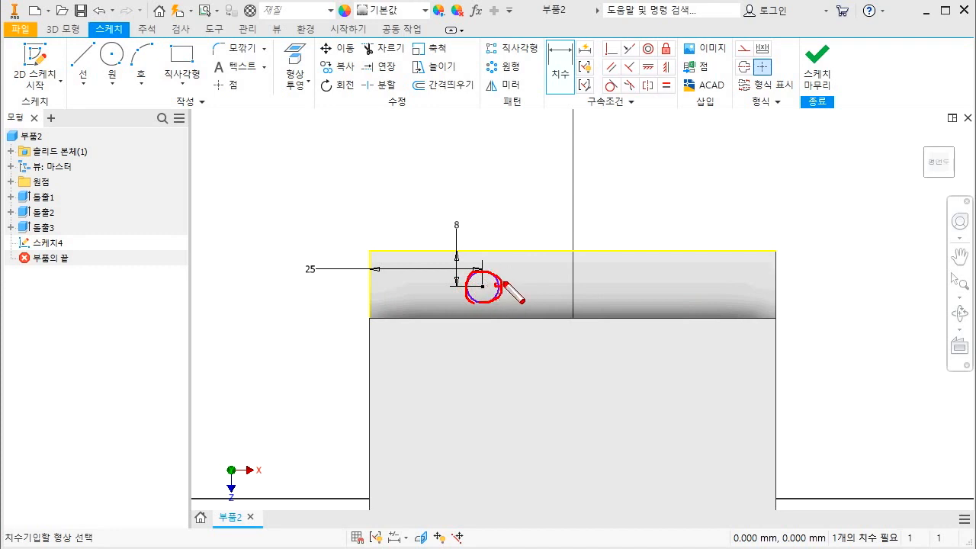
{"action": "left_click_drag", "start_coordinate": [504, 284], "coordinate": [482, 284]}
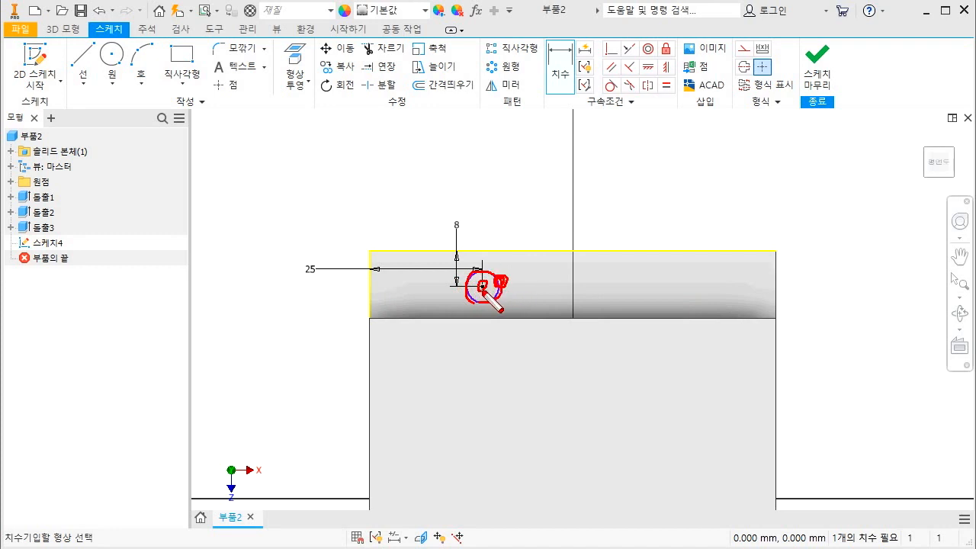
{"action": "mouse_move", "coordinate": [462, 227]}
{"action": "left_mouse_down"}
{"action": "mouse_move", "coordinate": [453, 217]}
{"action": "mouse_move", "coordinate": [464, 222]}
{"action": "left_mouse_up"}
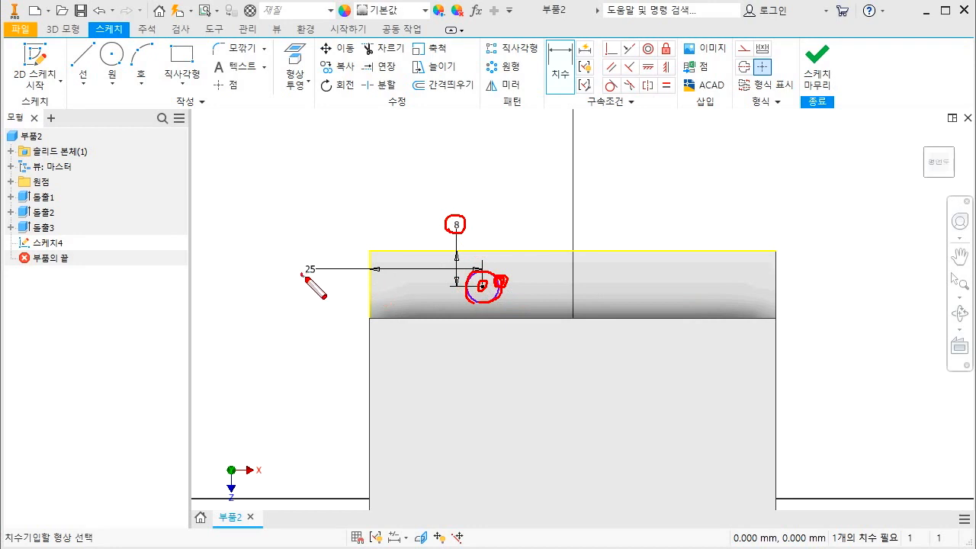
{"action": "left_click_drag", "start_coordinate": [303, 273], "coordinate": [303, 254]}
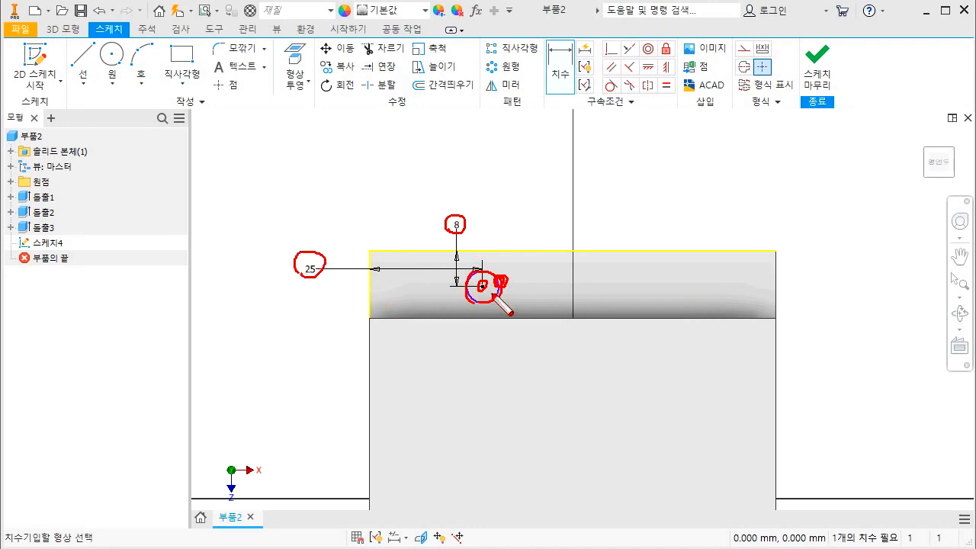
{"action": "key", "text": "Escape"}
Step: Finish the circle sketch and set up a tapped hole with an ISO Metric profile thread of size 5, M5x0.8
{"action": "key", "text": "Escape"}
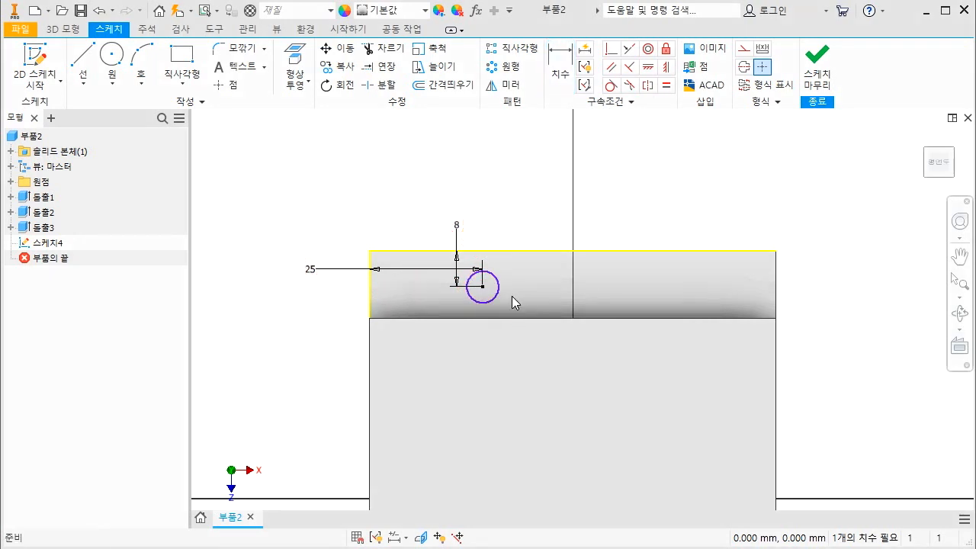
{"action": "left_click", "coordinate": [824, 72]}
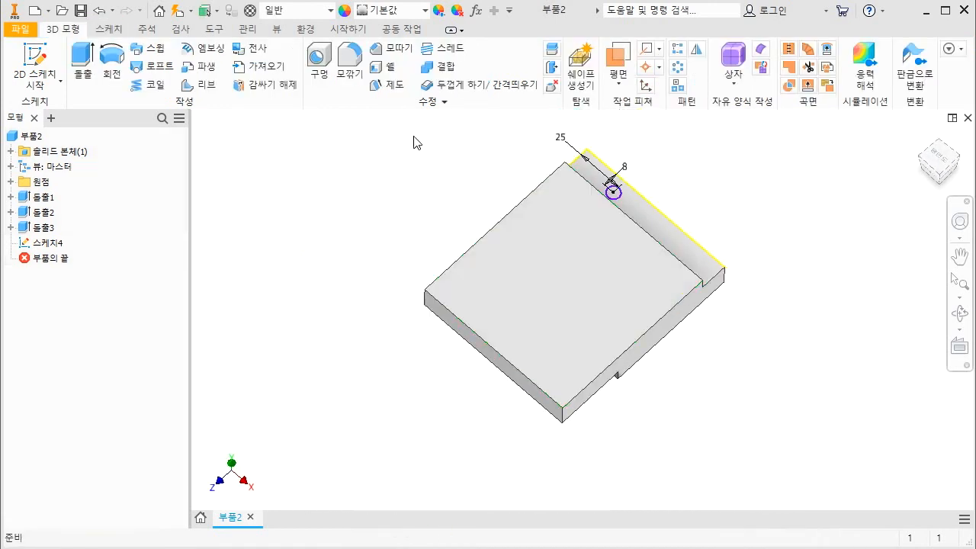
{"action": "left_click", "coordinate": [318, 61]}
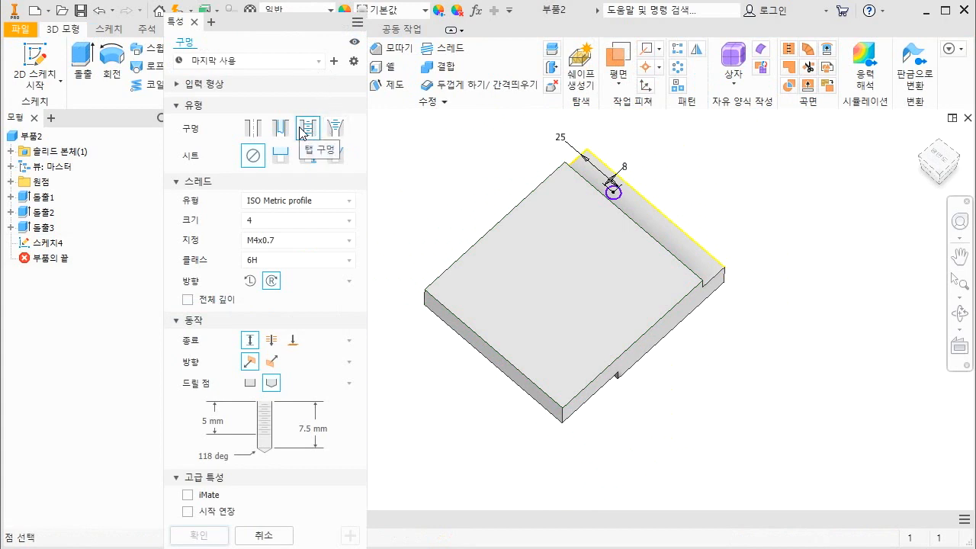
{"action": "left_click", "coordinate": [279, 222]}
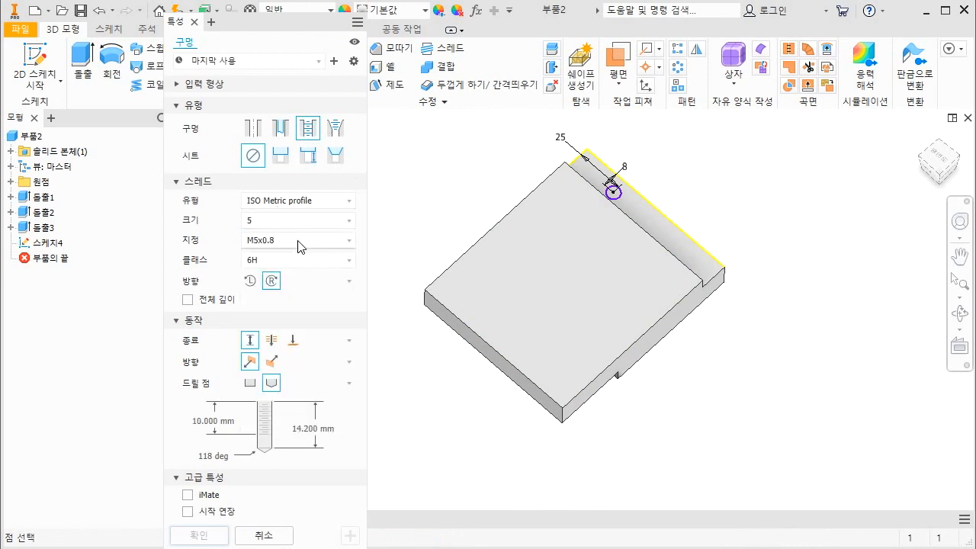
{"action": "left_click_drag", "start_coordinate": [270, 196], "coordinate": [247, 227]}
{"action": "key", "text": "Escape"}
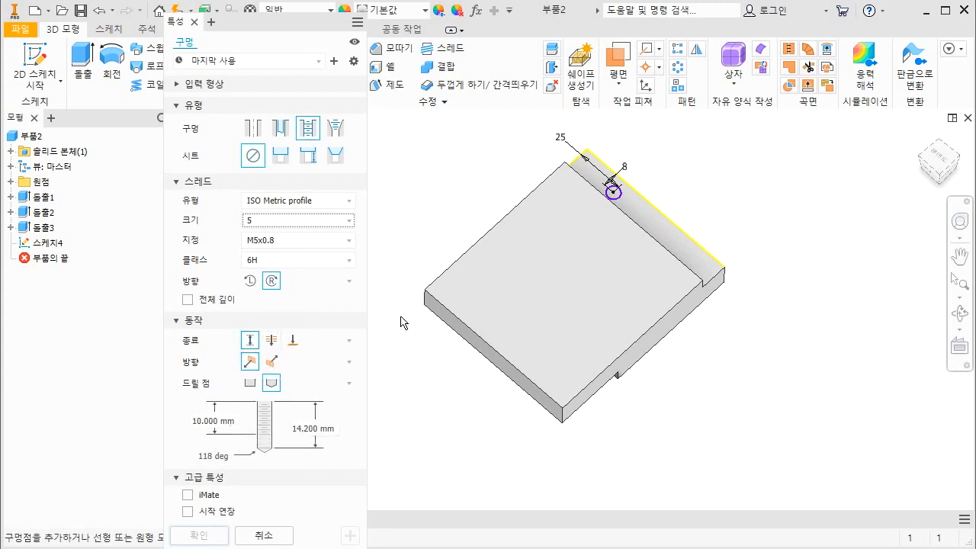
{"action": "key", "text": "ctrl+2"}
{"action": "left_click_drag", "start_coordinate": [258, 435], "coordinate": [285, 432]}
{"action": "left_click_drag", "start_coordinate": [248, 401], "coordinate": [273, 400]}
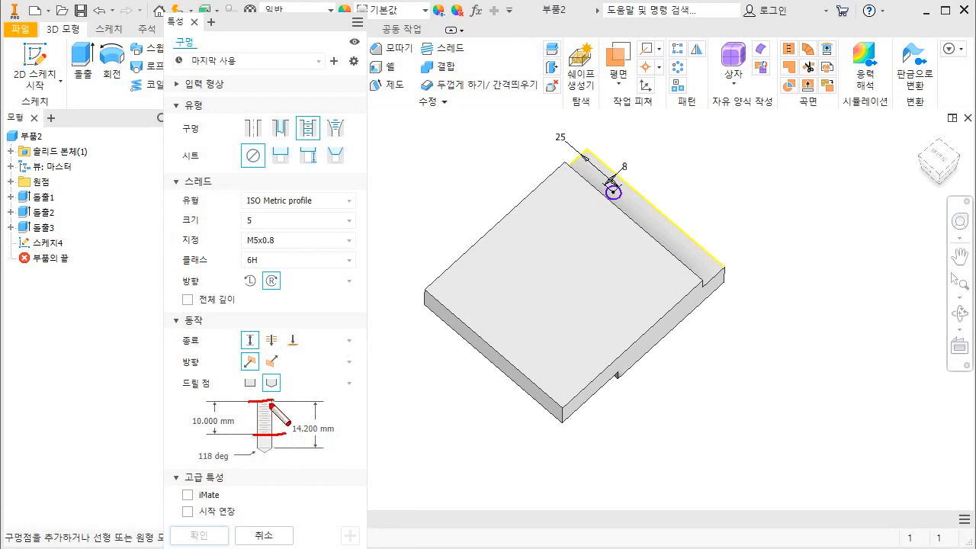
{"action": "mouse_move", "coordinate": [204, 434]}
{"action": "left_mouse_down"}
{"action": "mouse_move", "coordinate": [233, 403]}
{"action": "mouse_move", "coordinate": [200, 431]}
{"action": "left_mouse_up"}
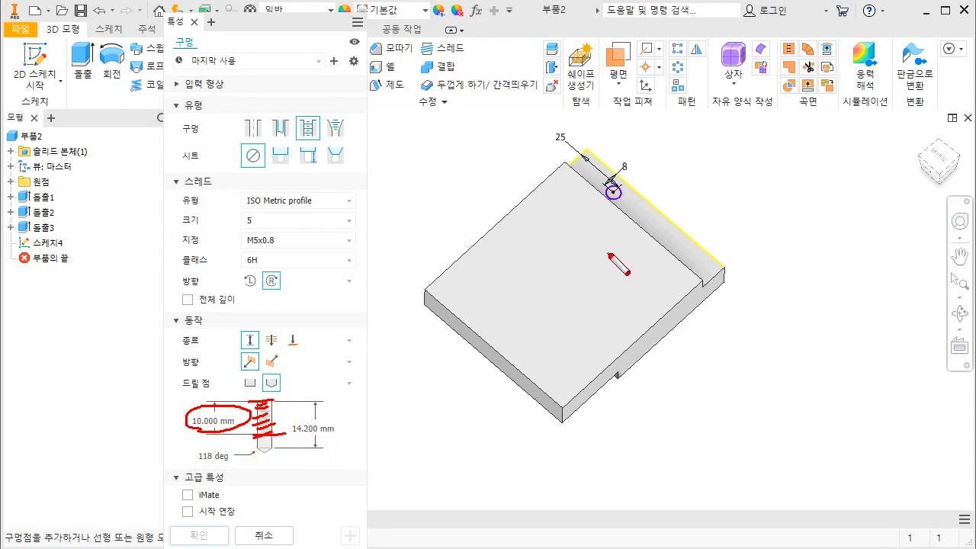
{"action": "mouse_move", "coordinate": [624, 286]}
{"action": "left_mouse_down"}
{"action": "mouse_move", "coordinate": [650, 348]}
{"action": "mouse_move", "coordinate": [691, 338]}
{"action": "left_mouse_up"}
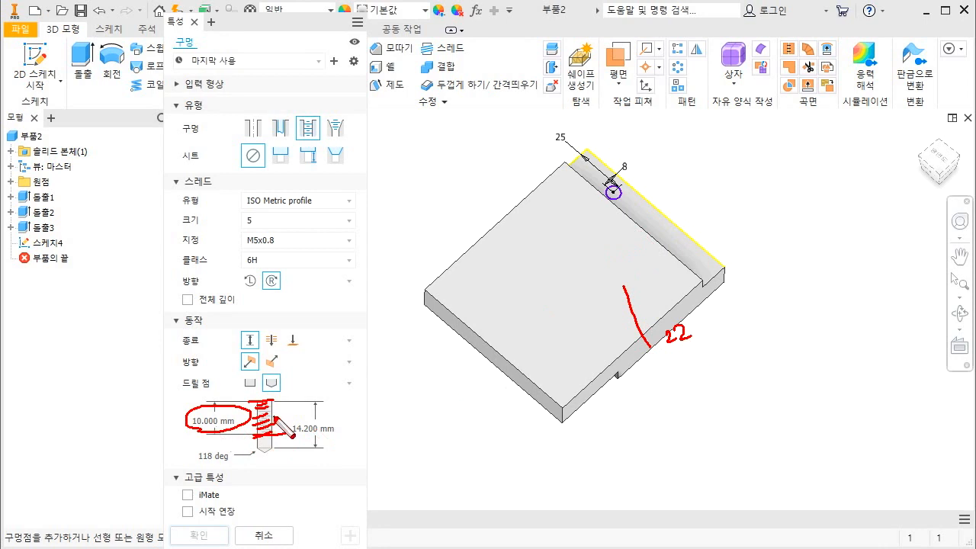
{"action": "mouse_move", "coordinate": [608, 161]}
{"action": "left_mouse_down"}
{"action": "mouse_move", "coordinate": [619, 223]}
{"action": "mouse_move", "coordinate": [625, 210]}
{"action": "mouse_move", "coordinate": [611, 161]}
{"action": "left_mouse_up"}
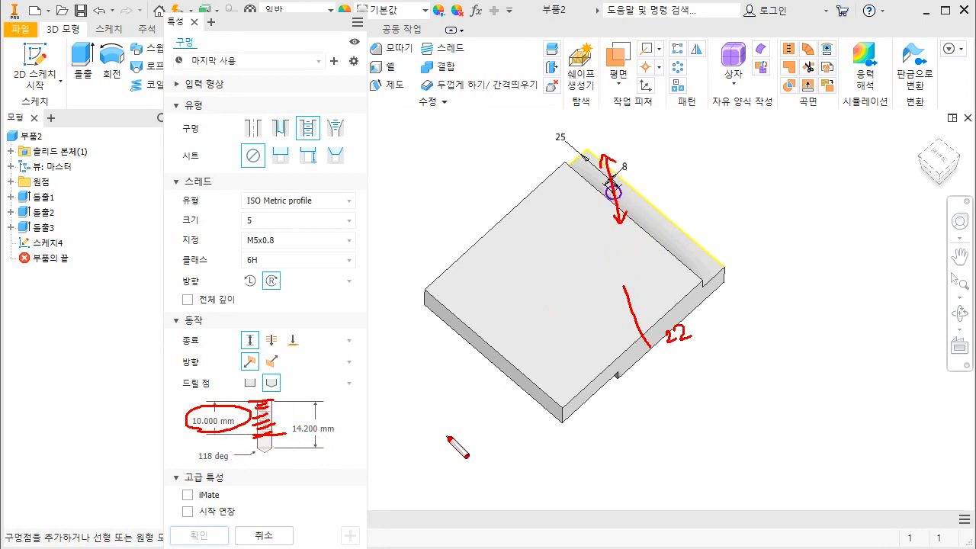
{"action": "mouse_move", "coordinate": [681, 322]}
{"action": "left_mouse_down"}
{"action": "mouse_move", "coordinate": [672, 344]}
{"action": "mouse_move", "coordinate": [708, 297]}
{"action": "left_mouse_up"}
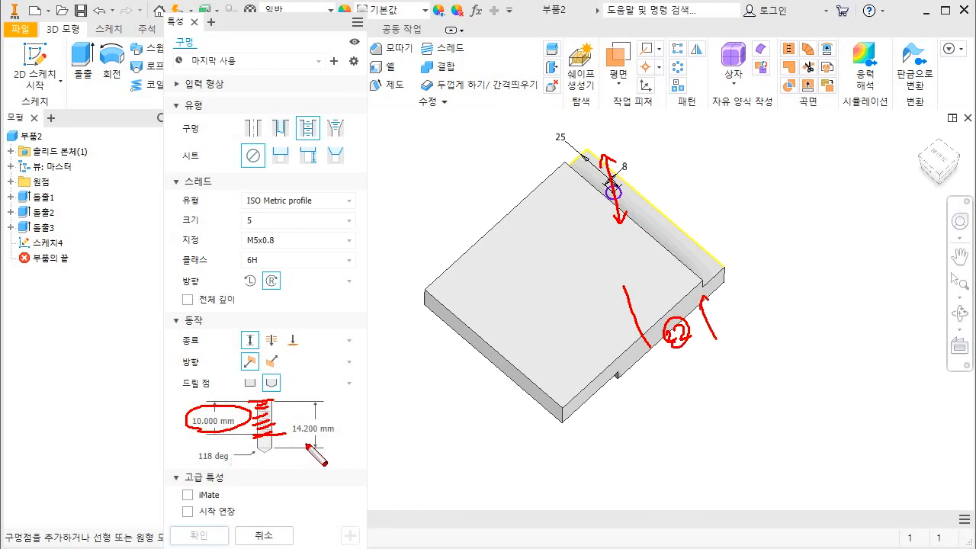
{"action": "left_click_drag", "start_coordinate": [256, 435], "coordinate": [276, 440]}
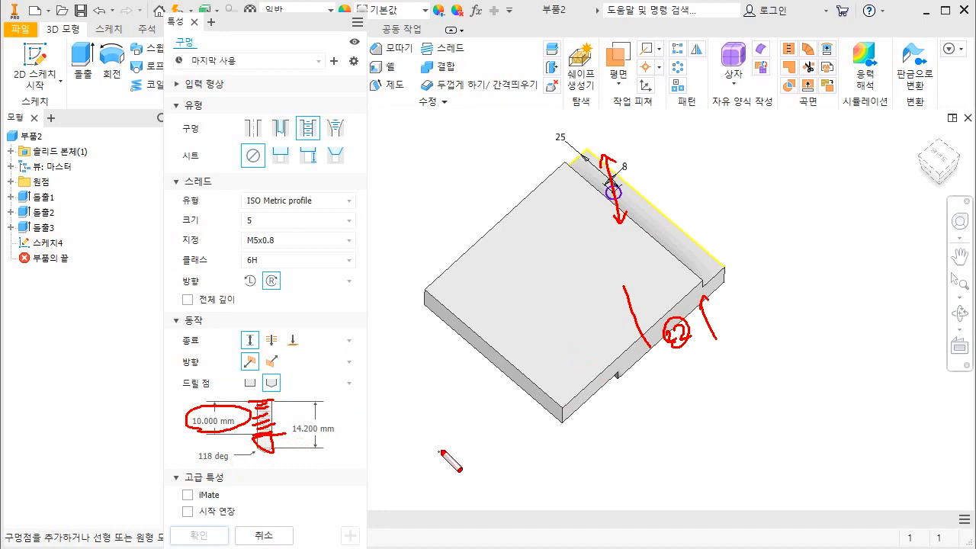
{"action": "left_click_drag", "start_coordinate": [443, 452], "coordinate": [478, 445]}
{"action": "mouse_move", "coordinate": [445, 474]}
{"action": "left_mouse_down"}
{"action": "mouse_move", "coordinate": [468, 471]}
{"action": "mouse_move", "coordinate": [495, 450]}
{"action": "mouse_move", "coordinate": [480, 465]}
{"action": "mouse_move", "coordinate": [456, 450]}
{"action": "mouse_move", "coordinate": [469, 479]}
{"action": "left_mouse_up"}
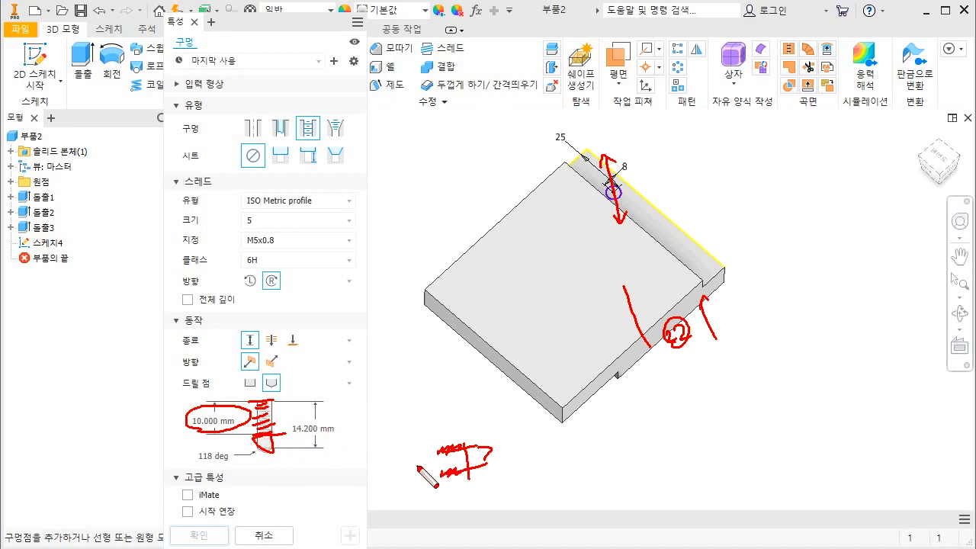
{"action": "mouse_move", "coordinate": [291, 443]}
{"action": "left_mouse_down"}
{"action": "mouse_move", "coordinate": [347, 422]}
{"action": "mouse_move", "coordinate": [289, 438]}
{"action": "left_mouse_up"}
{"action": "left_click_drag", "start_coordinate": [263, 407], "coordinate": [250, 431]}
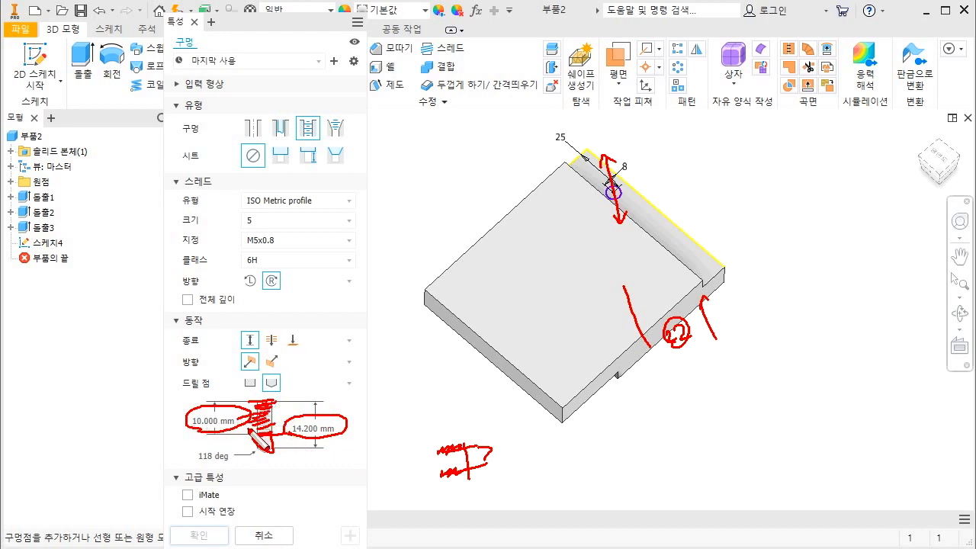
{"action": "mouse_move", "coordinate": [342, 396]}
{"action": "left_mouse_down"}
{"action": "mouse_move", "coordinate": [359, 402]}
{"action": "mouse_move", "coordinate": [420, 364]}
{"action": "left_mouse_up"}
{"action": "left_click", "coordinate": [352, 402]}
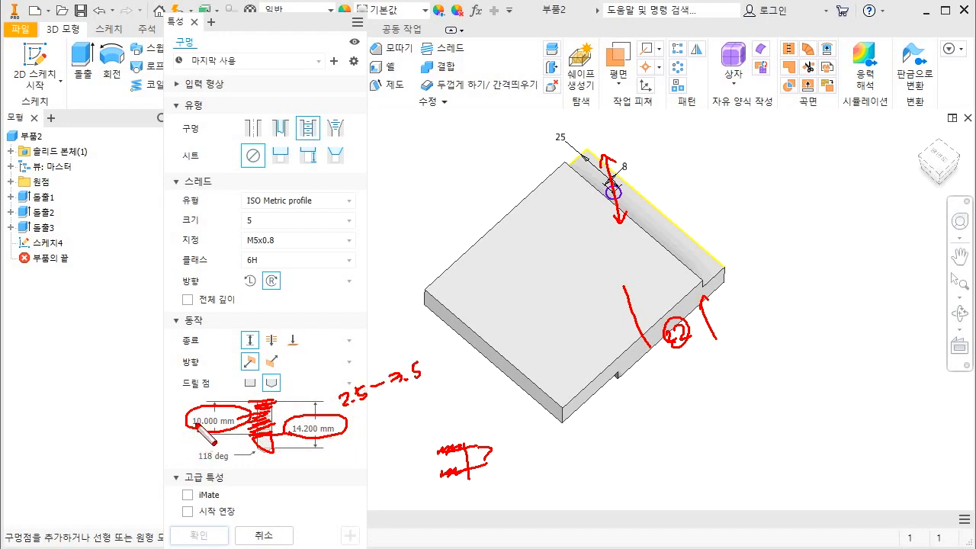
{"action": "mouse_move", "coordinate": [190, 426]}
{"action": "left_mouse_down"}
{"action": "mouse_move", "coordinate": [225, 418]}
{"action": "mouse_move", "coordinate": [189, 423]}
{"action": "left_mouse_up"}
{"action": "left_click_drag", "start_coordinate": [285, 429], "coordinate": [325, 428]}
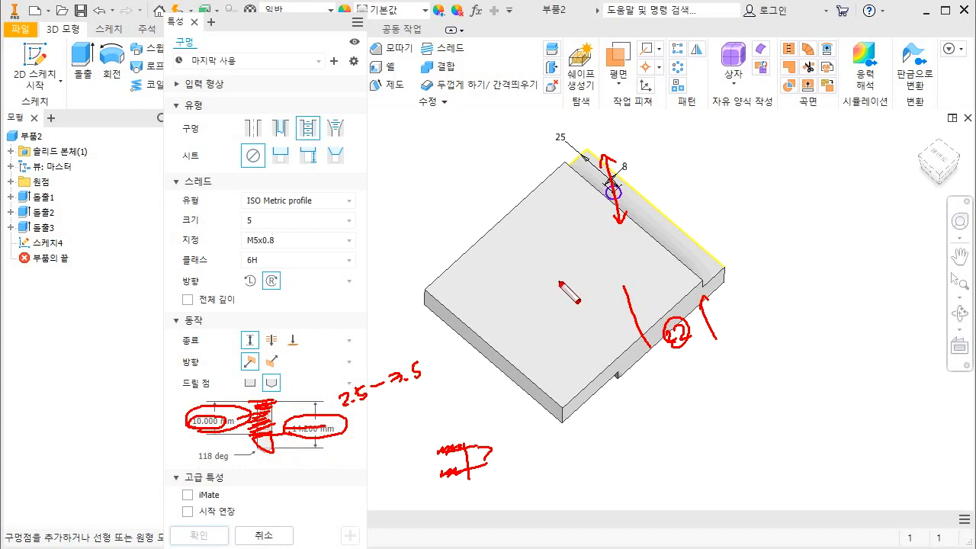
{"action": "left_click_drag", "start_coordinate": [607, 147], "coordinate": [624, 229]}
{"action": "mouse_move", "coordinate": [610, 210]}
{"action": "left_mouse_down"}
{"action": "mouse_move", "coordinate": [623, 228]}
{"action": "mouse_move", "coordinate": [637, 201]}
{"action": "left_mouse_up"}
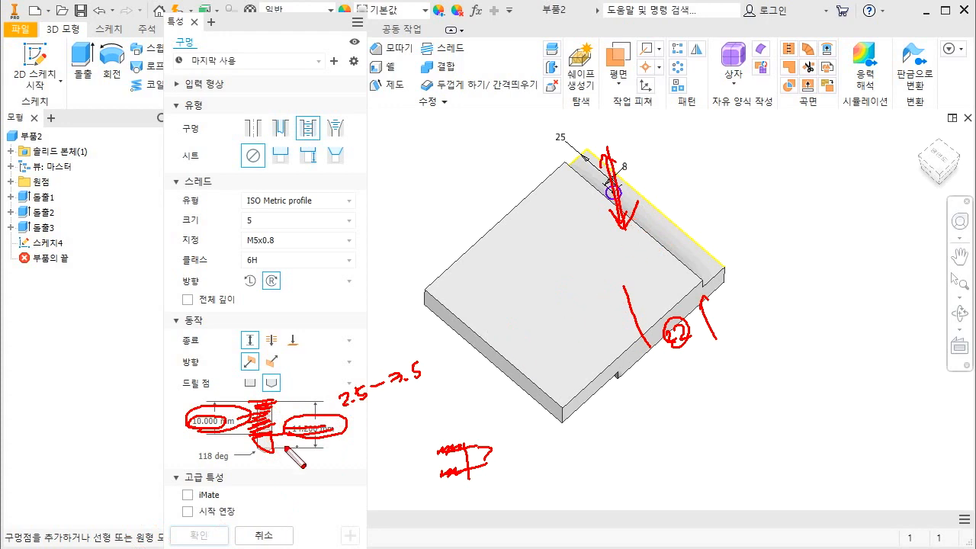
{"action": "key", "text": "Escape"}
Step: Try the Through All termination for the tapped hole and return it to Distance
{"action": "left_click", "coordinate": [271, 341]}
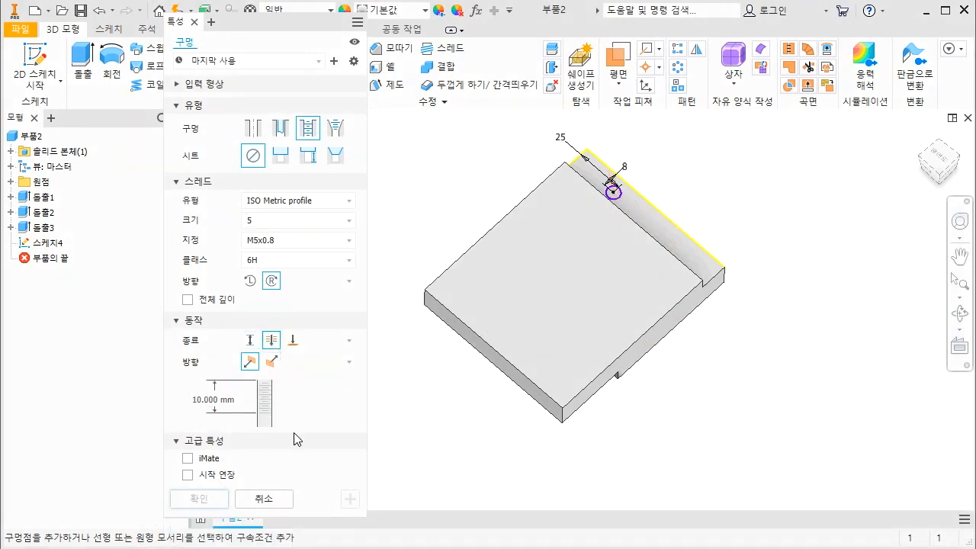
{"action": "key", "text": "ctrl+2"}
{"action": "mouse_move", "coordinate": [261, 411]}
{"action": "left_mouse_down"}
{"action": "mouse_move", "coordinate": [275, 412]}
{"action": "mouse_move", "coordinate": [262, 409]}
{"action": "left_mouse_up"}
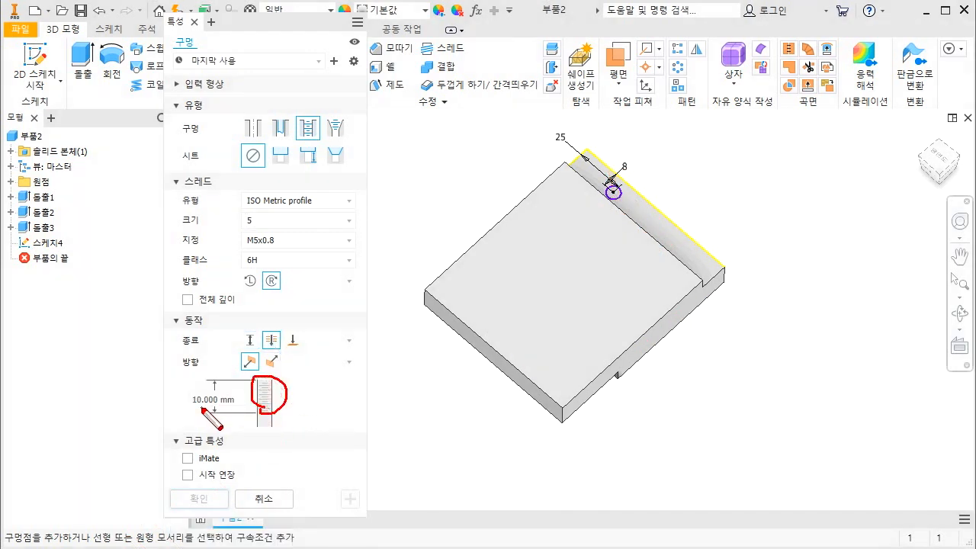
{"action": "left_click_drag", "start_coordinate": [202, 409], "coordinate": [200, 409]}
{"action": "key", "text": "Escape"}
{"action": "left_click", "coordinate": [250, 341]}
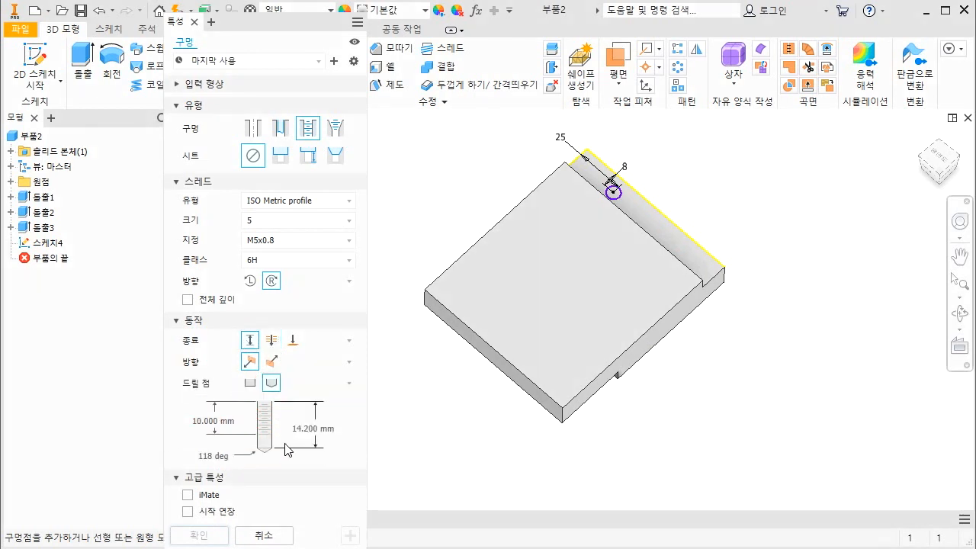
Step: Keep the hole's termination at Distance and set its thread depth to 25 mm and its drilling depth to 27.5 mm
{"action": "left_click", "coordinate": [219, 420]}
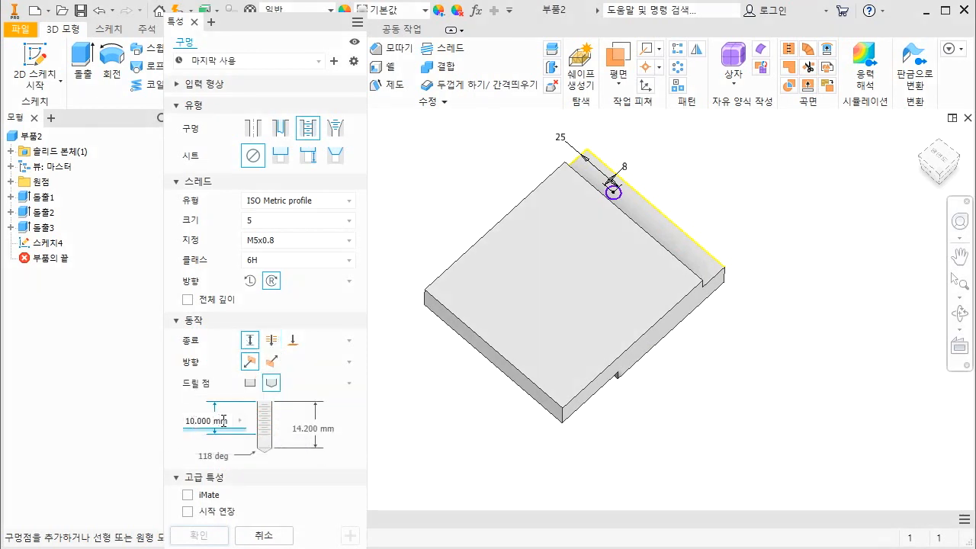
{"action": "left_click", "coordinate": [271, 340]}
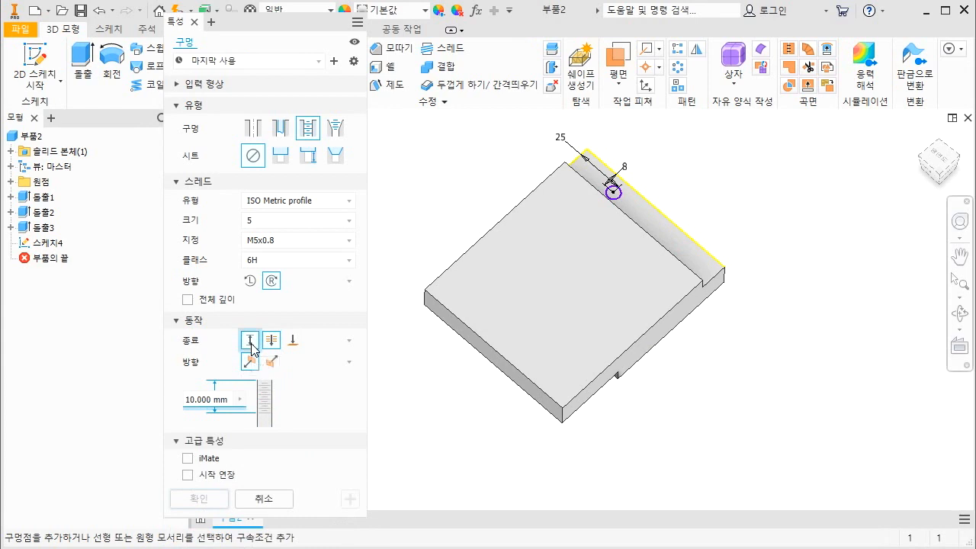
{"action": "left_click", "coordinate": [250, 342]}
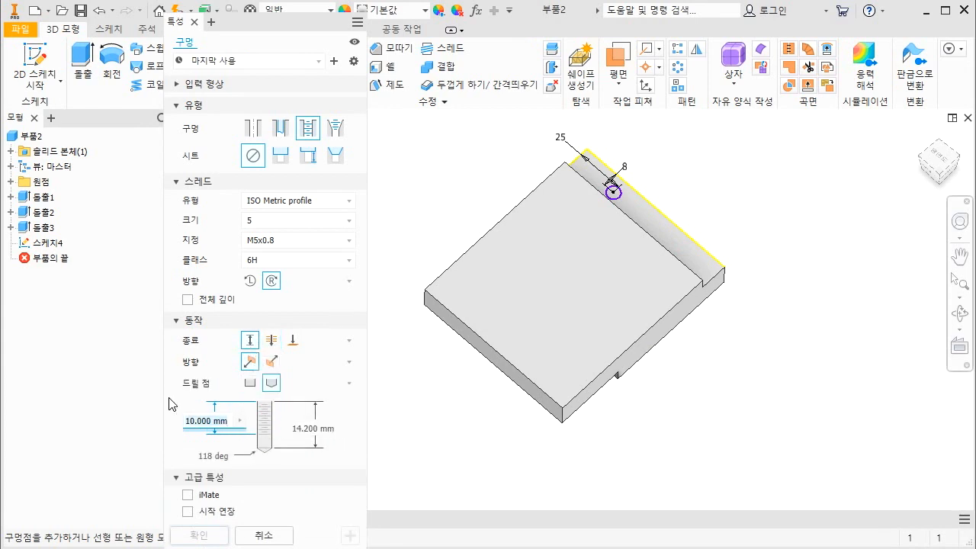
{"action": "type", "text": "25"}
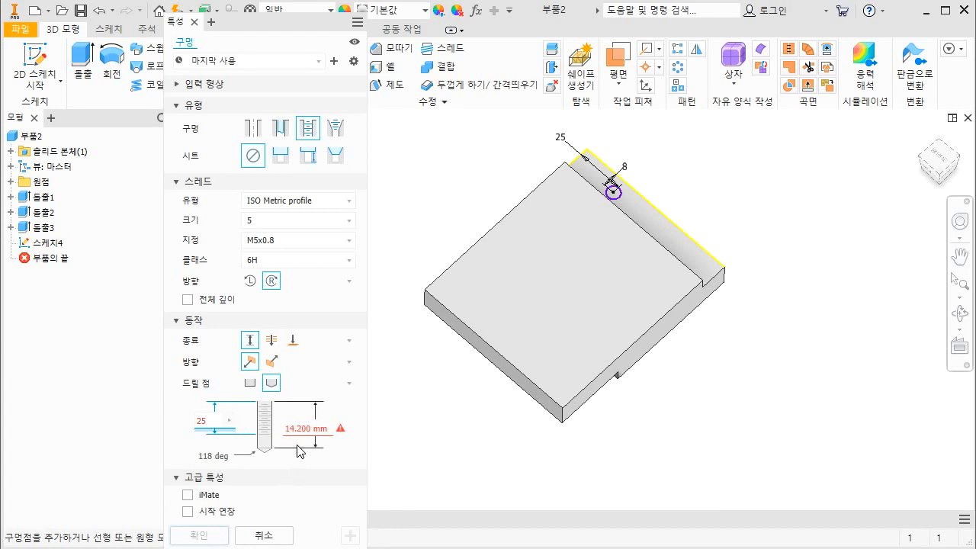
{"action": "left_click", "coordinate": [302, 430]}
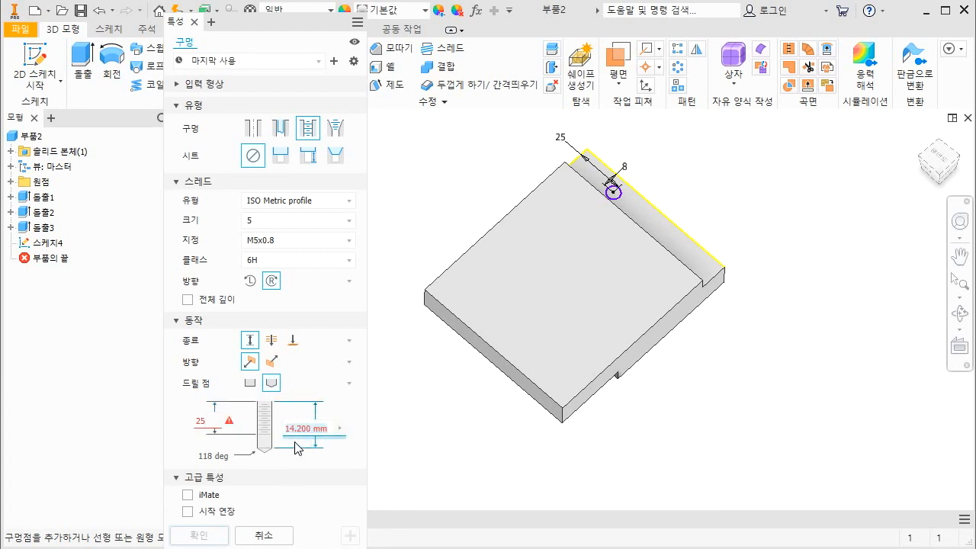
{"action": "left_click", "coordinate": [268, 341]}
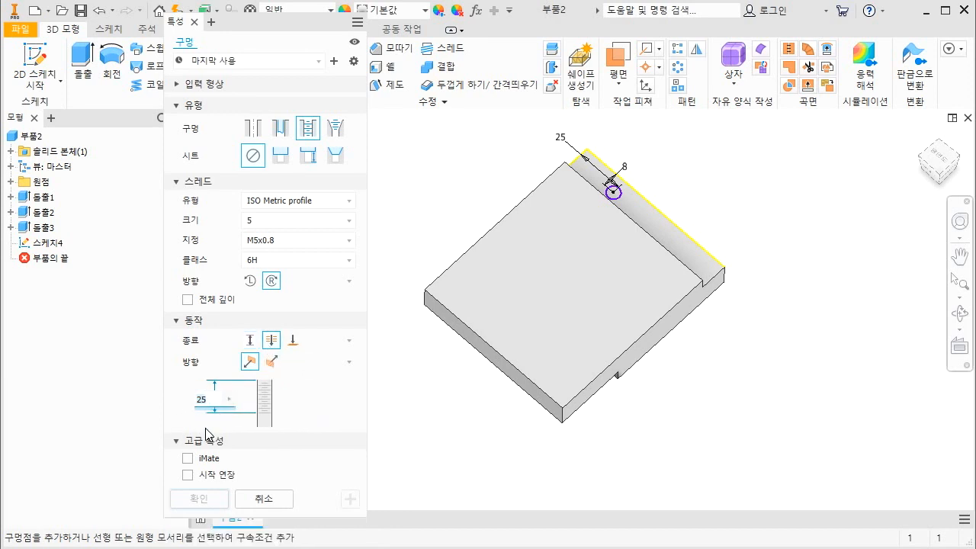
{"action": "left_click", "coordinate": [251, 343]}
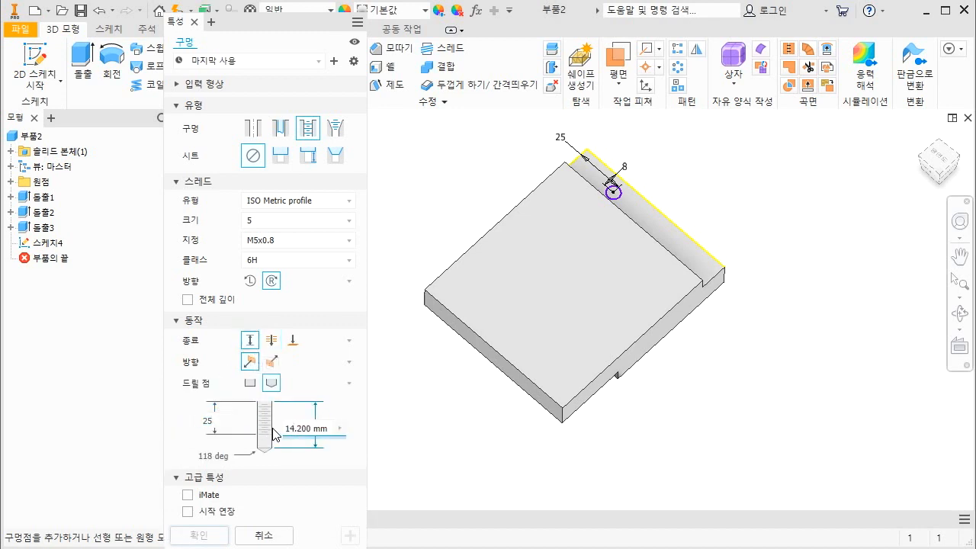
{"action": "double_click", "coordinate": [317, 430]}
{"action": "type", "text": "27.5mm"}
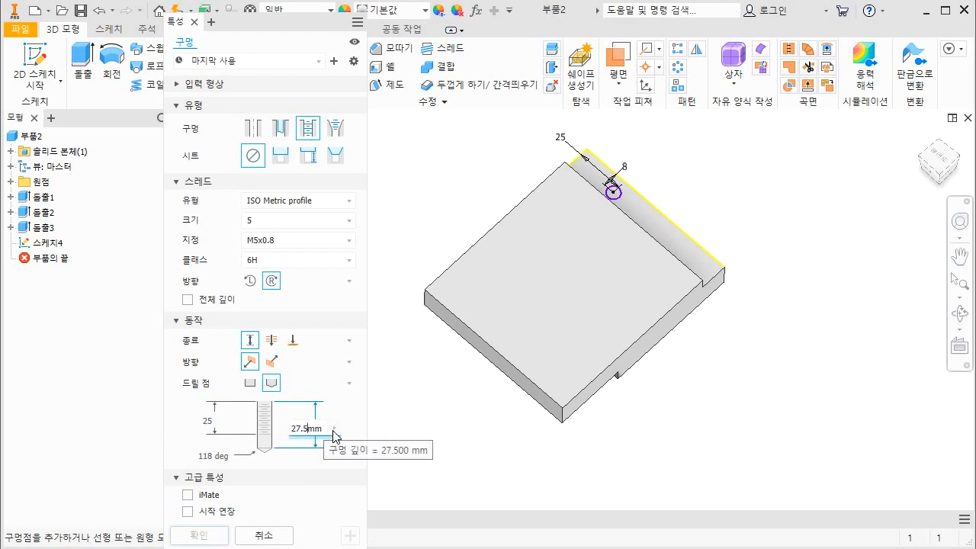
{"action": "left_click_drag", "start_coordinate": [605, 235], "coordinate": [674, 174]}
{"action": "left_click_drag", "start_coordinate": [670, 279], "coordinate": [725, 217]}
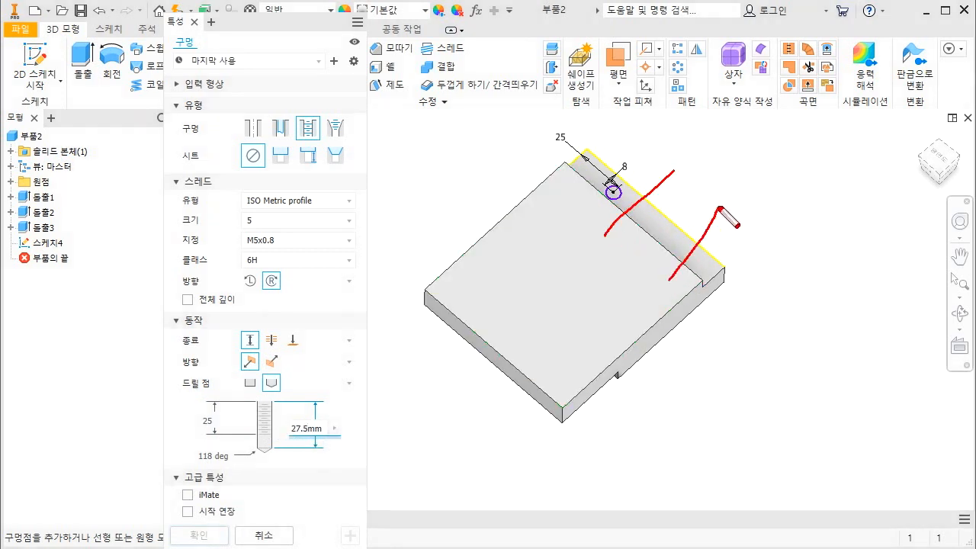
{"action": "mouse_move", "coordinate": [647, 137]}
{"action": "left_mouse_down"}
{"action": "mouse_move", "coordinate": [755, 283]}
{"action": "mouse_move", "coordinate": [757, 242]}
{"action": "mouse_move", "coordinate": [725, 213]}
{"action": "left_mouse_up"}
{"action": "mouse_move", "coordinate": [732, 288]}
{"action": "left_mouse_down"}
{"action": "mouse_move", "coordinate": [717, 244]}
{"action": "mouse_move", "coordinate": [744, 229]}
{"action": "mouse_move", "coordinate": [736, 279]}
{"action": "mouse_move", "coordinate": [751, 229]}
{"action": "left_mouse_up"}
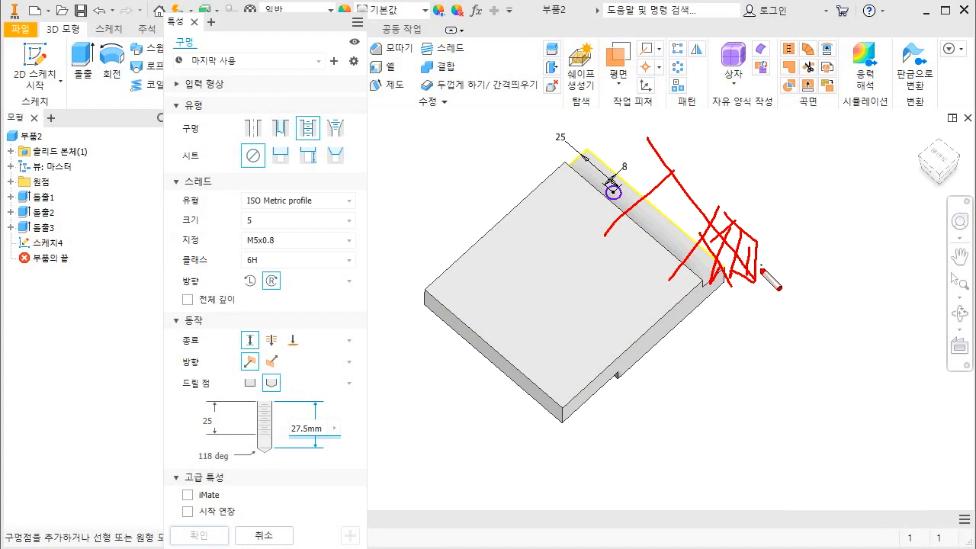
{"action": "mouse_move", "coordinate": [769, 261]}
{"action": "left_mouse_down"}
{"action": "mouse_move", "coordinate": [790, 269]}
{"action": "mouse_move", "coordinate": [772, 282]}
{"action": "left_mouse_up"}
{"action": "mouse_move", "coordinate": [295, 441]}
{"action": "left_mouse_down"}
{"action": "mouse_move", "coordinate": [328, 440]}
{"action": "mouse_move", "coordinate": [296, 446]}
{"action": "left_mouse_up"}
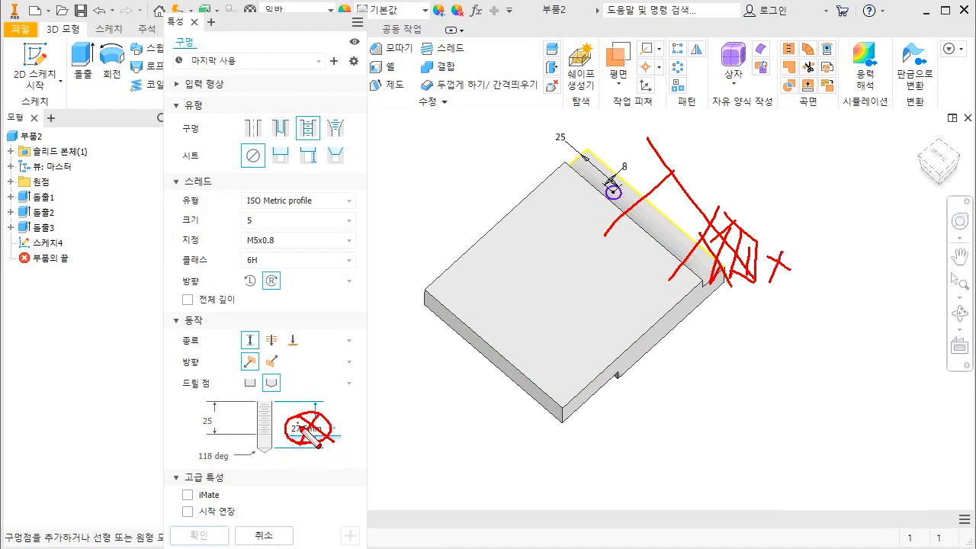
{"action": "key", "text": "Escape"}
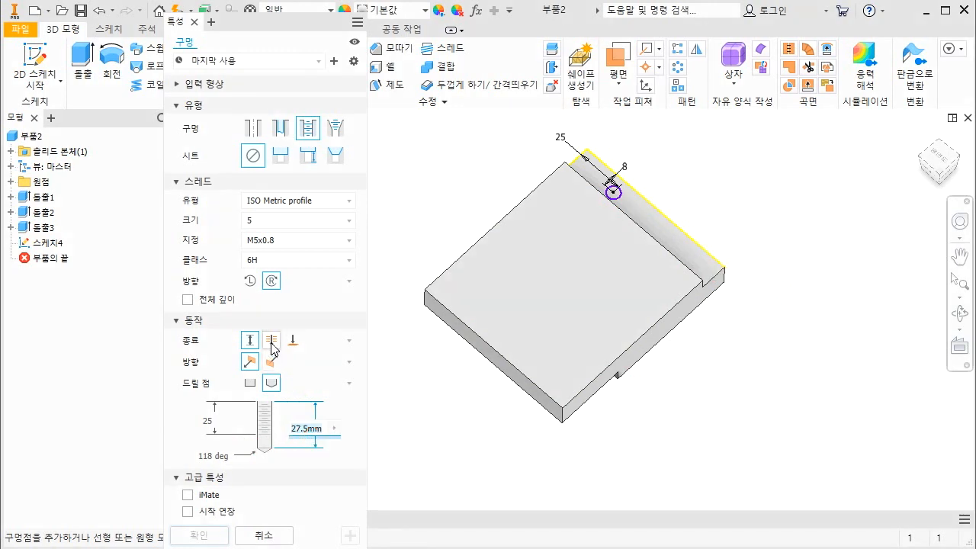
{"action": "left_click", "coordinate": [271, 340]}
{"action": "left_click", "coordinate": [253, 345]}
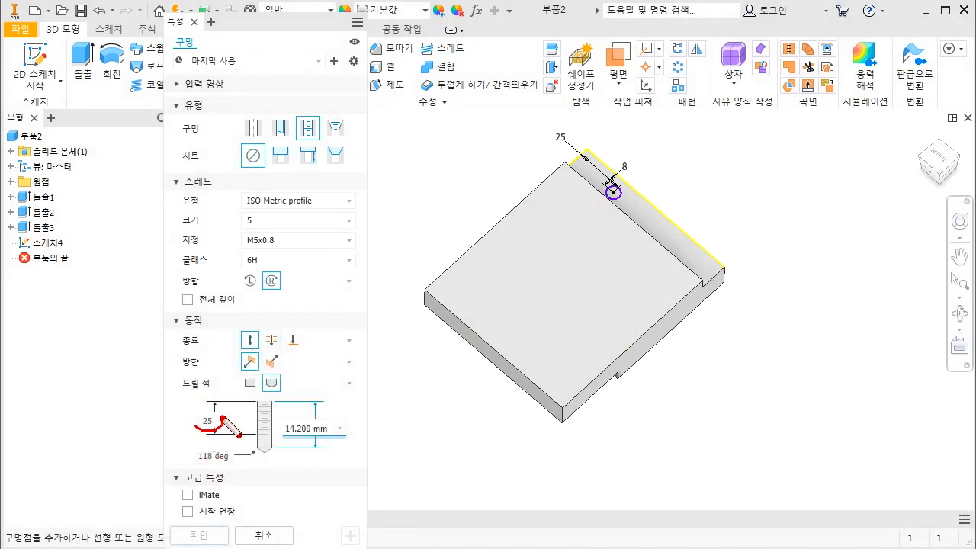
{"action": "mouse_move", "coordinate": [220, 415]}
{"action": "left_mouse_down"}
{"action": "mouse_move", "coordinate": [205, 432]}
{"action": "mouse_move", "coordinate": [234, 412]}
{"action": "left_mouse_up"}
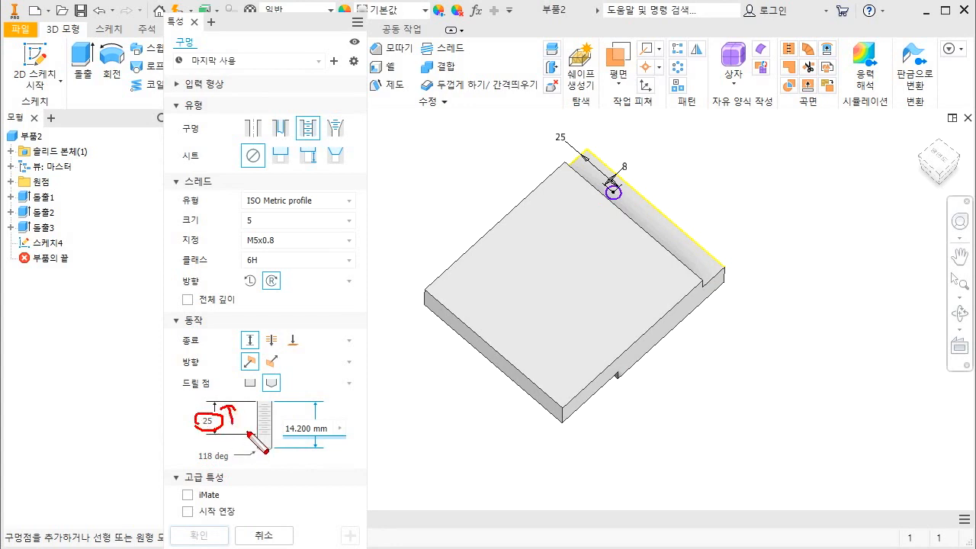
{"action": "key", "text": "Escape"}
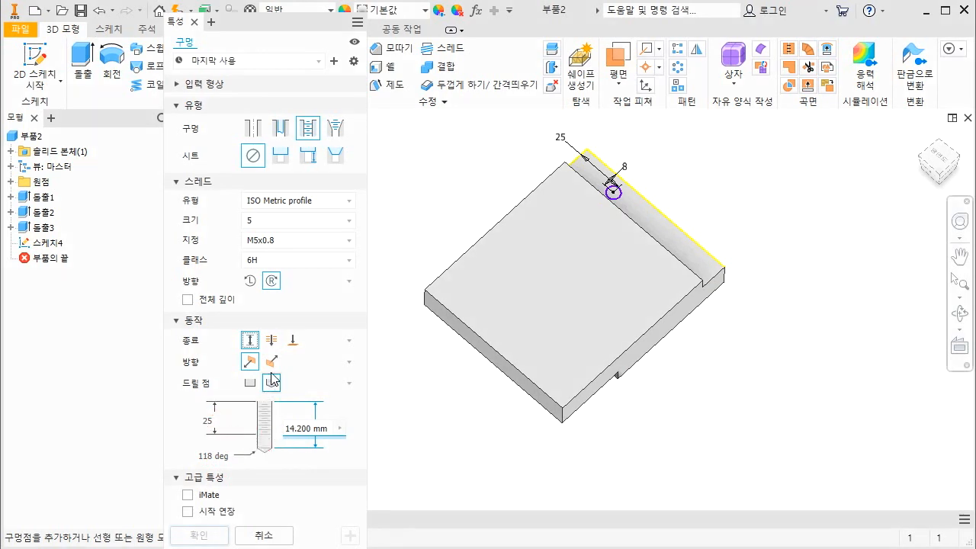
Step: Create the M5x0.8 tapped hole at the sketched circle's centre with Through All termination and a 10 mm thread depth
{"action": "left_click", "coordinate": [270, 340]}
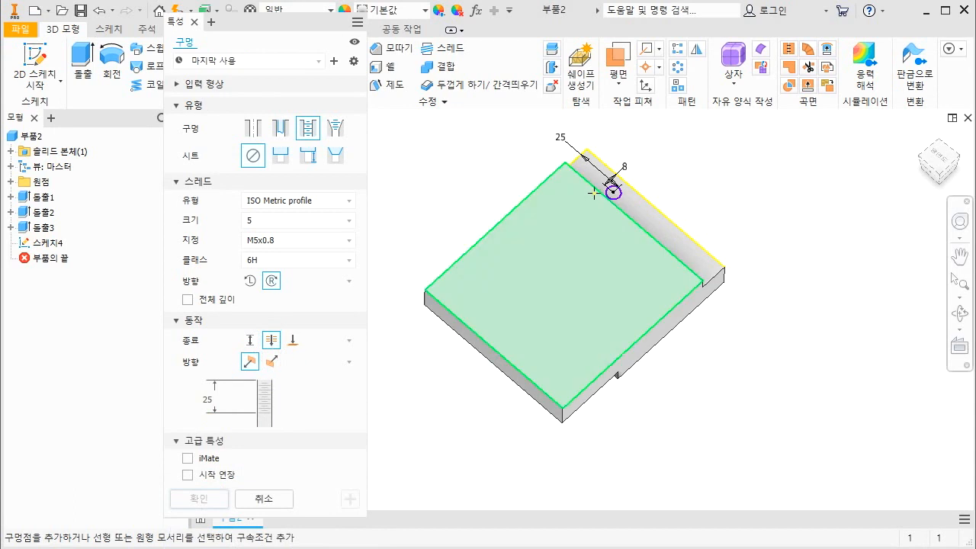
{"action": "scroll", "coordinate": [616, 192], "scroll_direction": "down", "scroll_amount": 5}
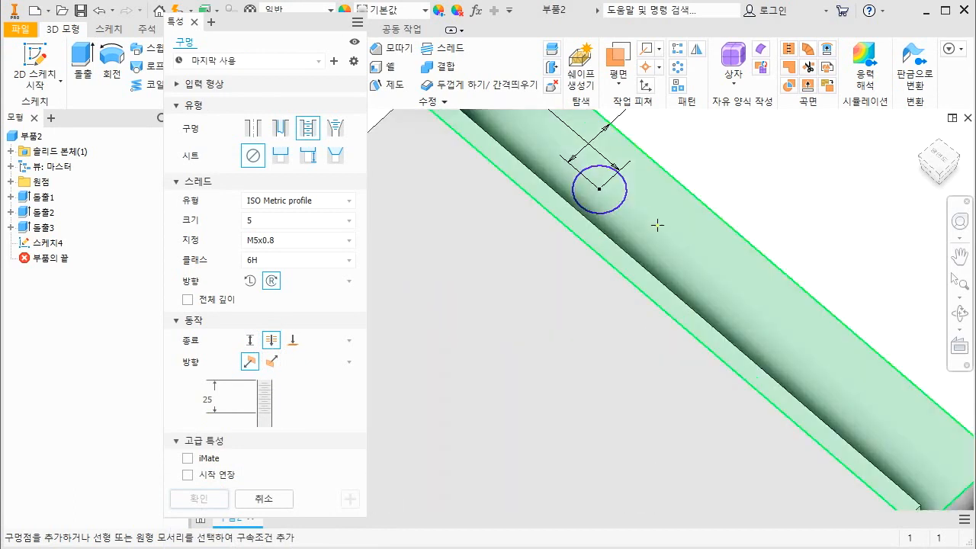
{"action": "mouse_move", "coordinate": [600, 163]}
{"action": "left_mouse_down"}
{"action": "mouse_move", "coordinate": [585, 204]}
{"action": "mouse_move", "coordinate": [619, 177]}
{"action": "mouse_move", "coordinate": [594, 178]}
{"action": "left_mouse_up"}
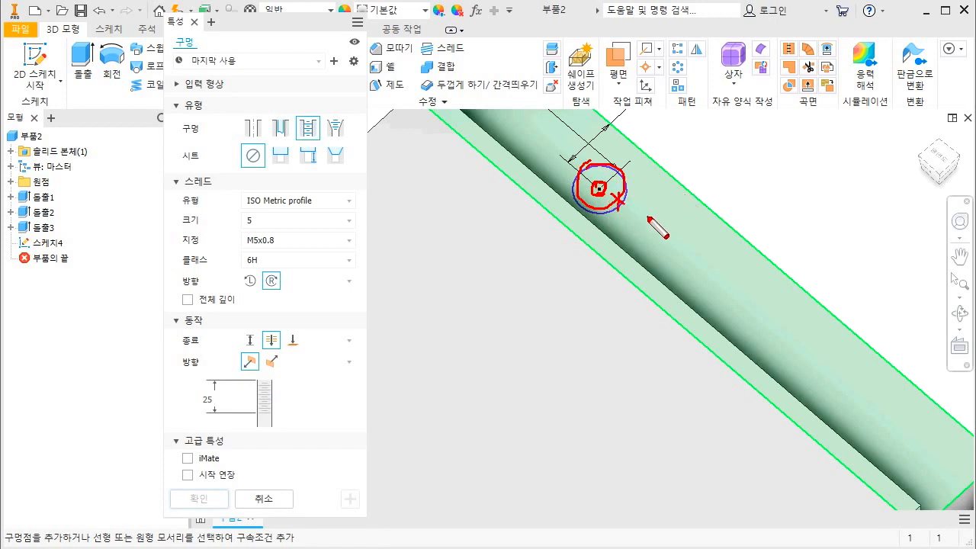
{"action": "key", "text": "Escape"}
{"action": "scroll", "coordinate": [652, 222], "scroll_direction": "down", "scroll_amount": 5}
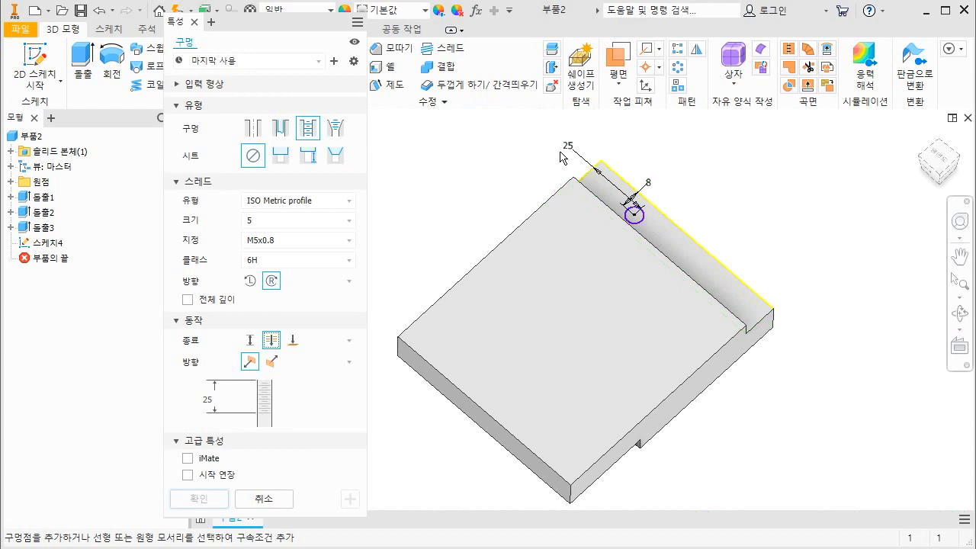
{"action": "left_click", "coordinate": [634, 215]}
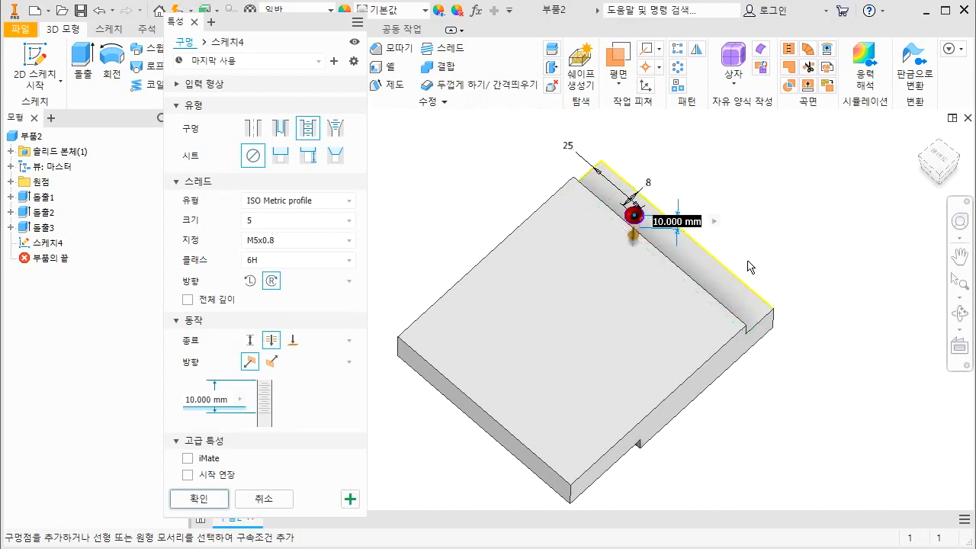
{"action": "scroll", "coordinate": [635, 215], "scroll_direction": "up", "scroll_amount": 4}
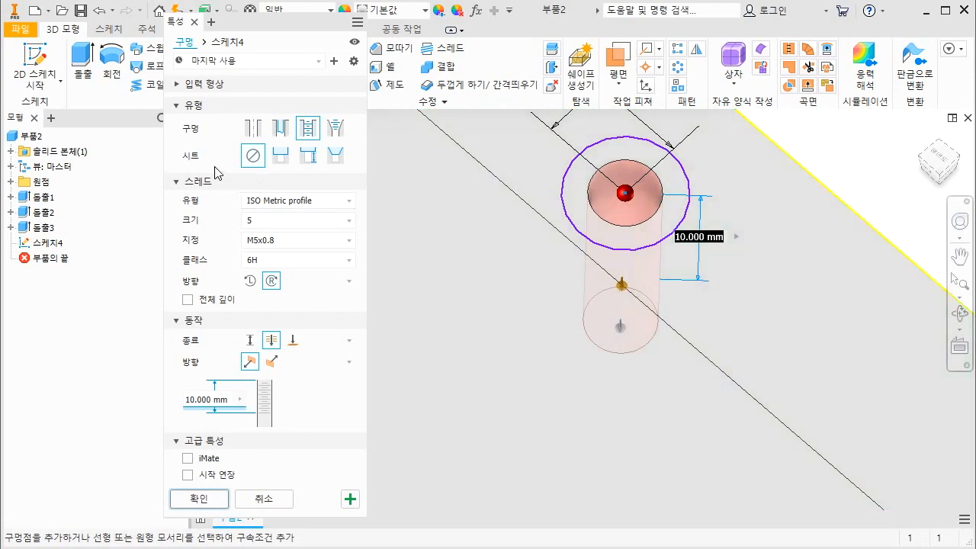
{"action": "left_click", "coordinate": [199, 500]}
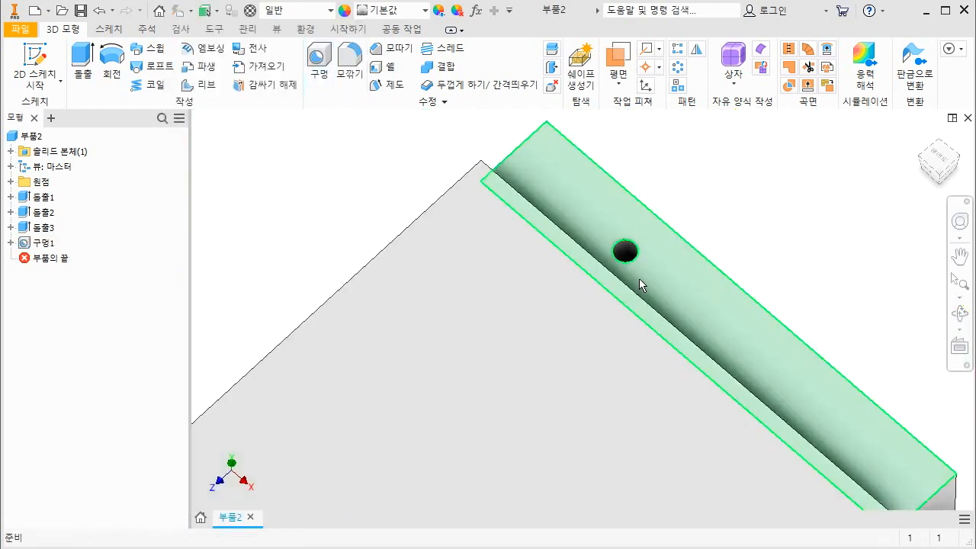
Step: Examine the inside of the tapped hole to see how far the thread runs down its wall
{"action": "key", "text": "F4"}
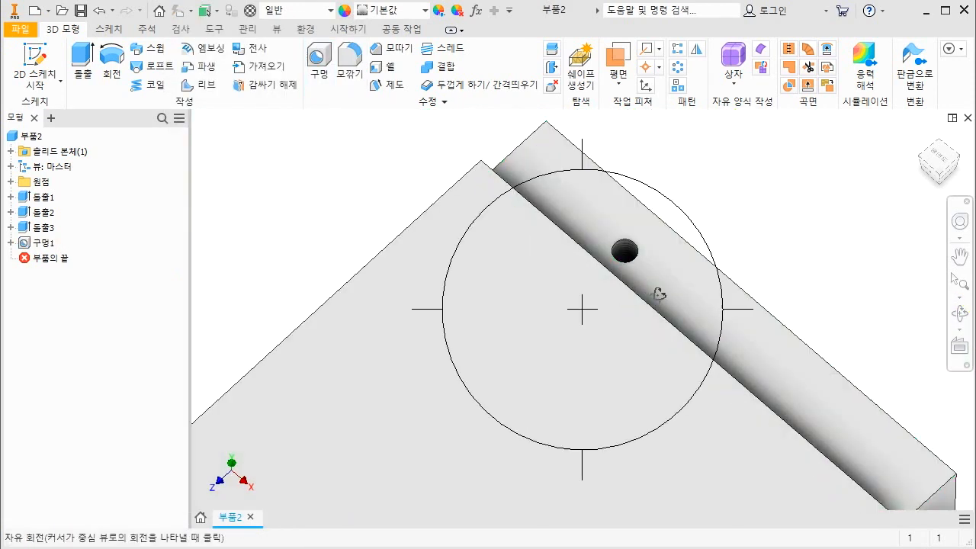
{"action": "left_click_drag", "start_coordinate": [641, 285], "coordinate": [637, 344]}
{"action": "scroll", "coordinate": [634, 228], "scroll_direction": "down", "scroll_amount": 7}
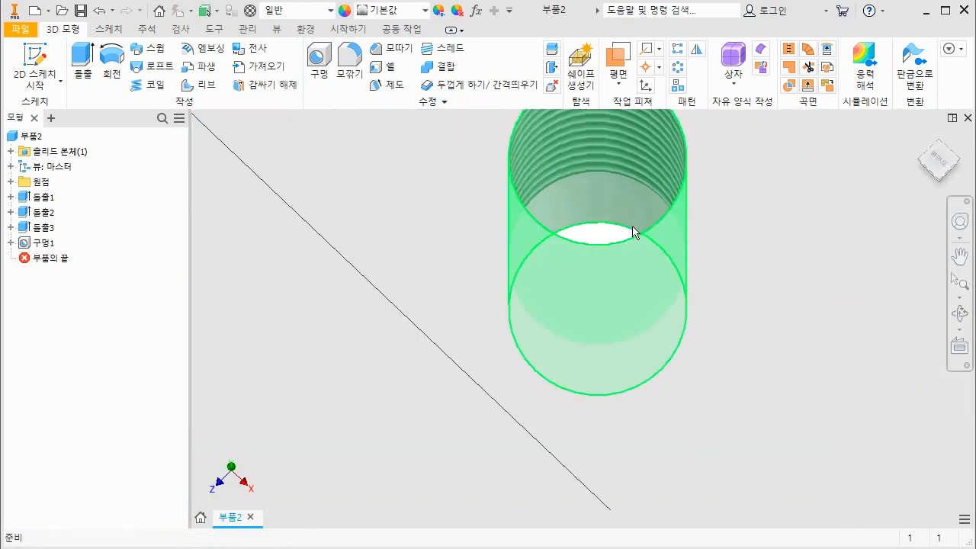
{"action": "scroll", "coordinate": [630, 270], "scroll_direction": "down", "scroll_amount": 2}
{"action": "scroll", "coordinate": [630, 274], "scroll_direction": "up", "scroll_amount": 5}
{"action": "scroll", "coordinate": [610, 229], "scroll_direction": "down", "scroll_amount": 1}
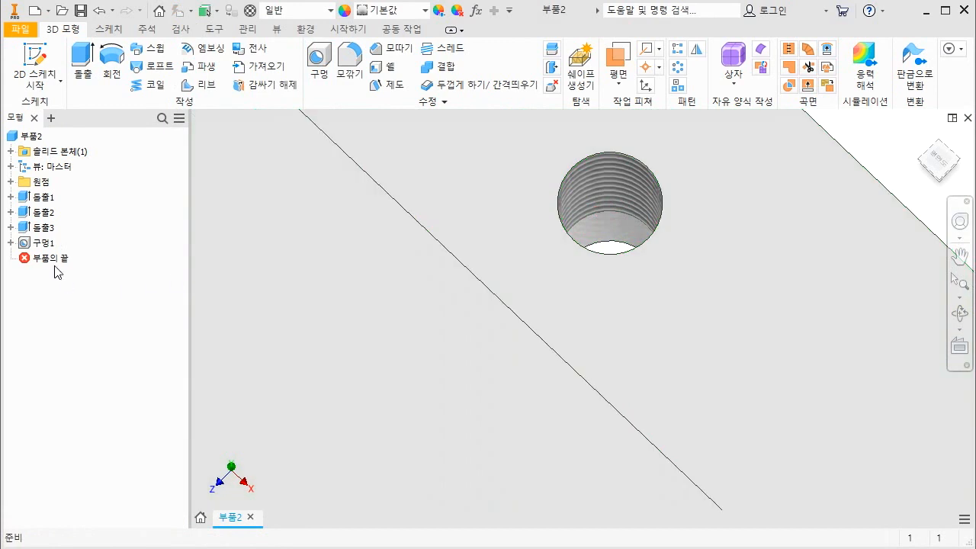
Step: Edit the M5 tapped hole feature and set its thread depth to 25 mm
{"action": "left_click", "coordinate": [40, 244]}
{"action": "right_click", "coordinate": [38, 247]}
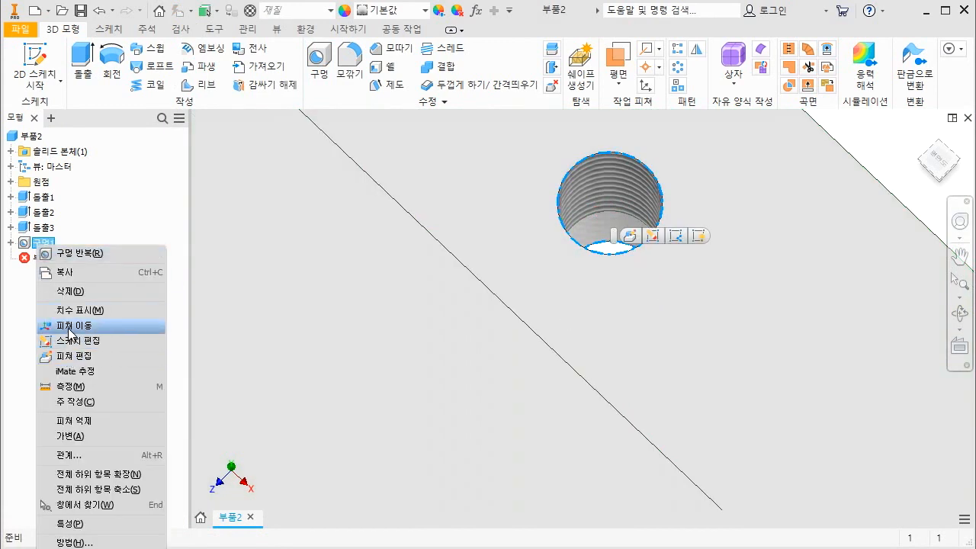
{"action": "left_click", "coordinate": [70, 355]}
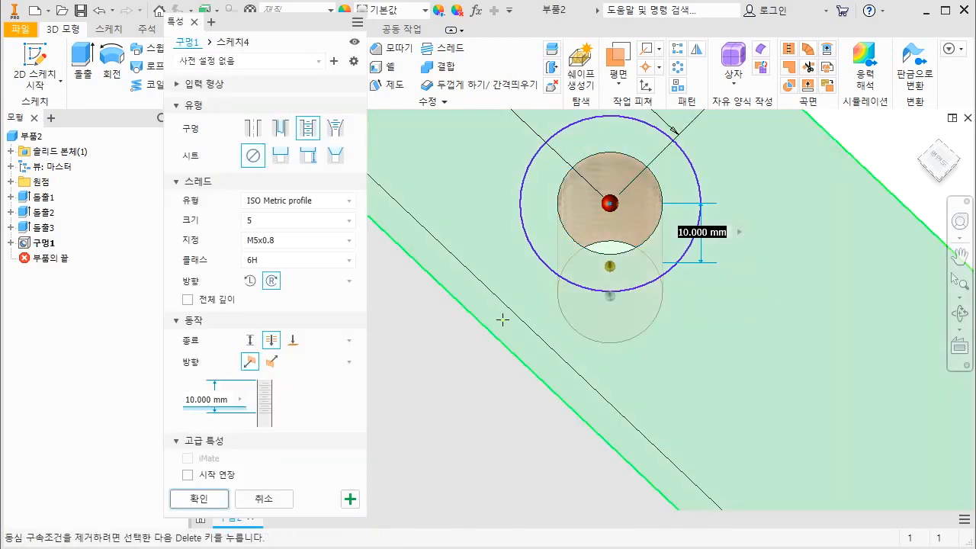
{"action": "left_click", "coordinate": [191, 400]}
{"action": "type", "text": "1"}
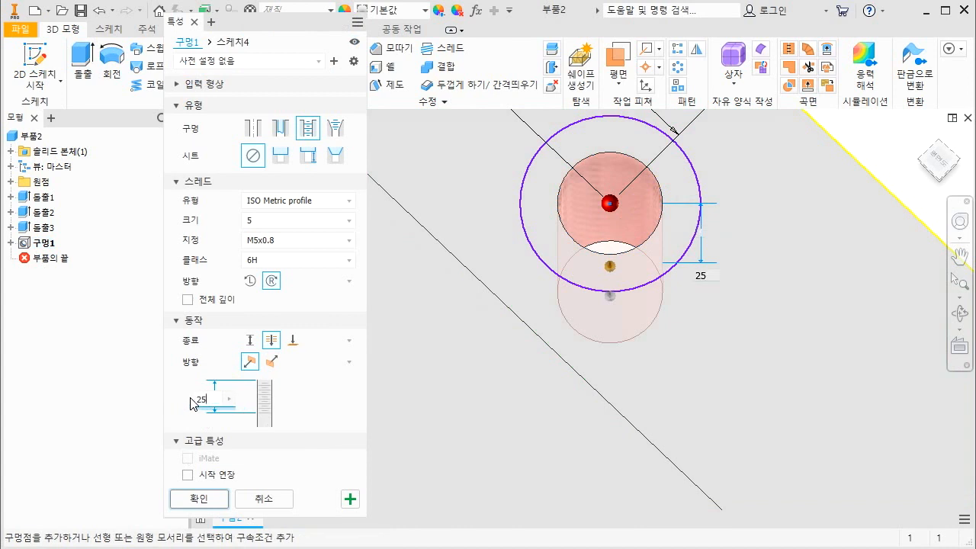
{"action": "left_click", "coordinate": [200, 499]}
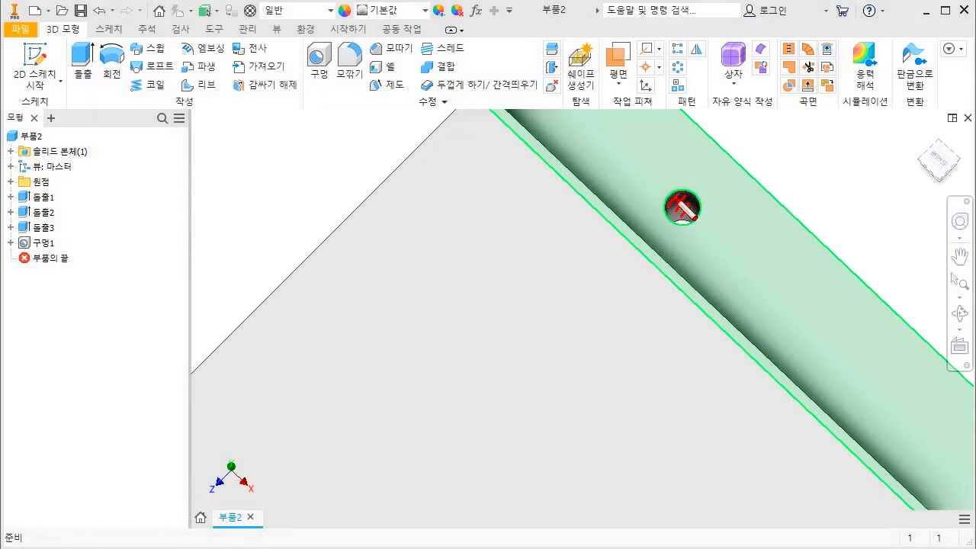
Step: Look up the chamfer size for a nominal thread diameter of 5 in the reference drawing's bolt hole table
{"action": "mouse_move", "coordinate": [671, 191]}
{"action": "left_mouse_down"}
{"action": "mouse_move", "coordinate": [693, 196]}
{"action": "mouse_move", "coordinate": [687, 226]}
{"action": "mouse_move", "coordinate": [672, 197]}
{"action": "mouse_move", "coordinate": [695, 226]}
{"action": "mouse_move", "coordinate": [664, 207]}
{"action": "mouse_move", "coordinate": [691, 189]}
{"action": "mouse_move", "coordinate": [700, 152]}
{"action": "mouse_move", "coordinate": [701, 190]}
{"action": "left_mouse_up"}
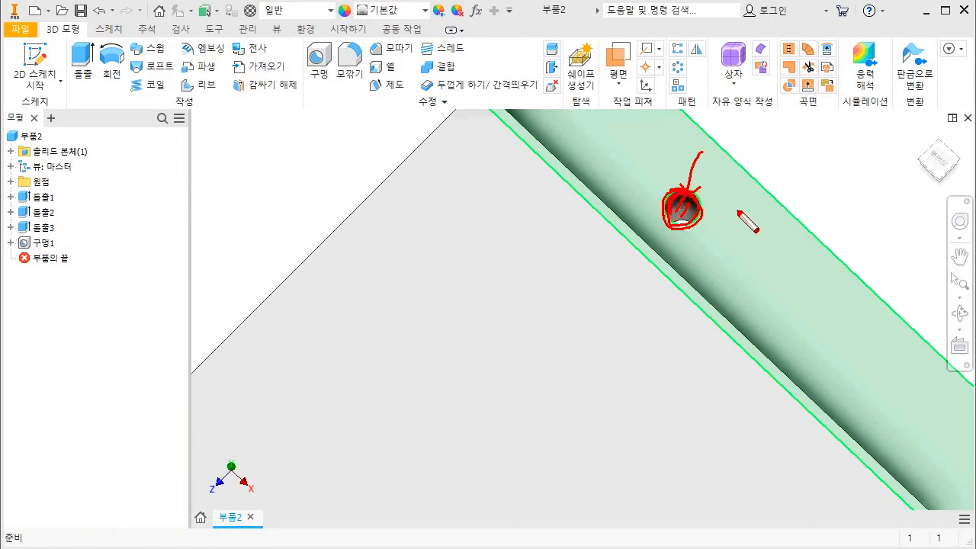
{"action": "key", "text": "Escape"}
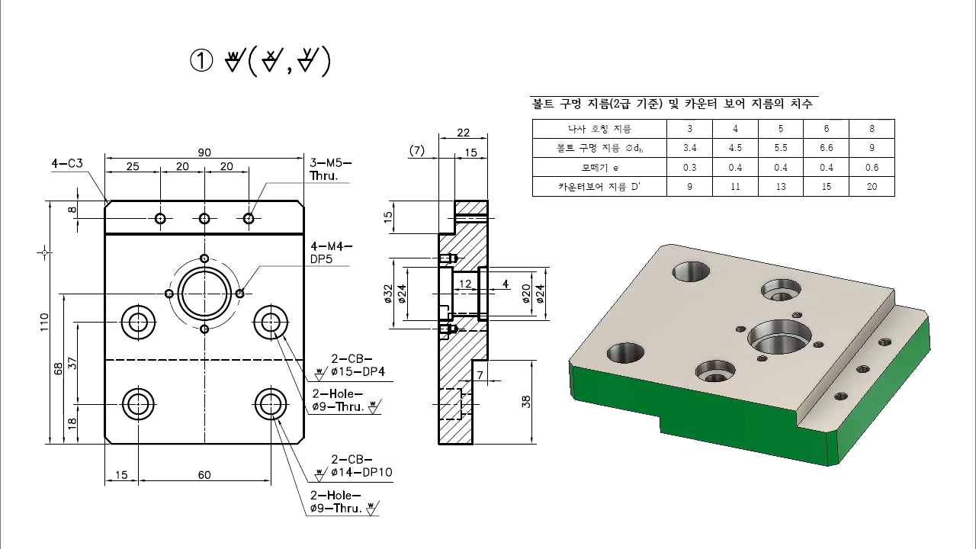
{"action": "mouse_move", "coordinate": [617, 113]}
{"action": "left_mouse_down"}
{"action": "mouse_move", "coordinate": [808, 108]}
{"action": "mouse_move", "coordinate": [567, 138]}
{"action": "mouse_move", "coordinate": [602, 82]}
{"action": "mouse_move", "coordinate": [819, 100]}
{"action": "left_mouse_up"}
{"action": "key", "text": "Escape"}
{"action": "mouse_move", "coordinate": [784, 136]}
{"action": "left_mouse_down"}
{"action": "mouse_move", "coordinate": [785, 125]}
{"action": "mouse_move", "coordinate": [774, 130]}
{"action": "mouse_move", "coordinate": [786, 141]}
{"action": "left_mouse_up"}
{"action": "mouse_move", "coordinate": [589, 176]}
{"action": "left_mouse_down"}
{"action": "mouse_move", "coordinate": [610, 161]}
{"action": "mouse_move", "coordinate": [588, 183]}
{"action": "left_mouse_up"}
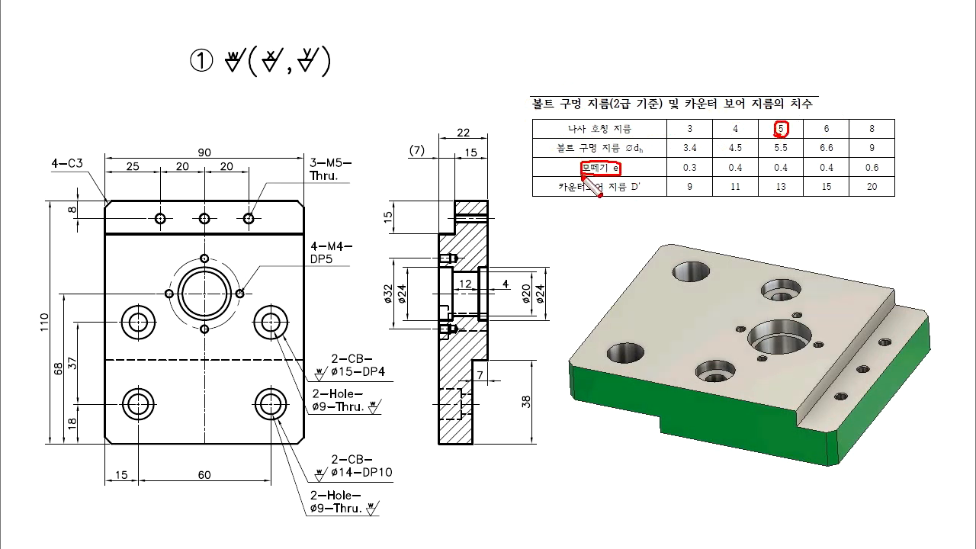
{"action": "mouse_move", "coordinate": [771, 175]}
{"action": "left_mouse_down"}
{"action": "mouse_move", "coordinate": [795, 162]}
{"action": "mouse_move", "coordinate": [770, 177]}
{"action": "left_mouse_up"}
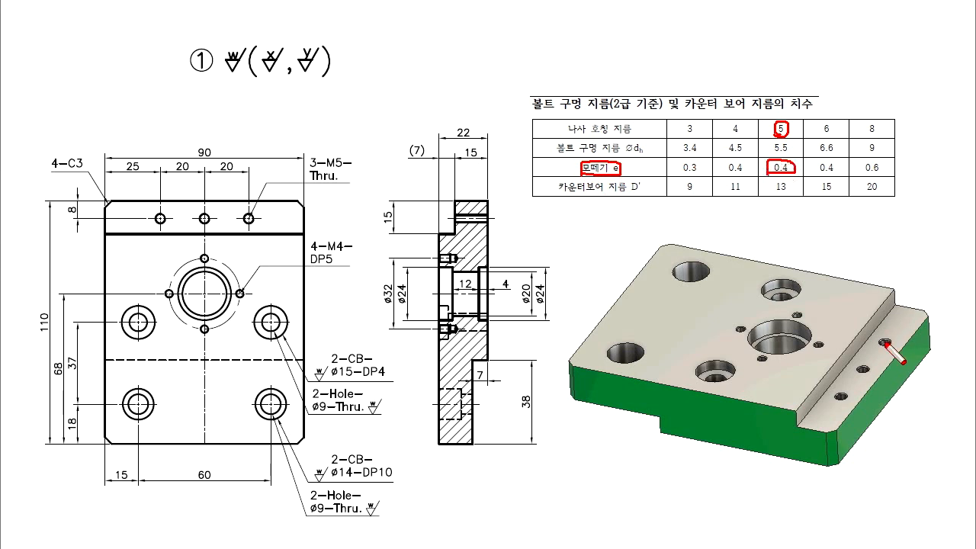
{"action": "left_click_drag", "start_coordinate": [884, 341], "coordinate": [883, 338]}
{"action": "left_click_drag", "start_coordinate": [858, 373], "coordinate": [870, 374]}
{"action": "mouse_move", "coordinate": [764, 179]}
{"action": "left_mouse_down"}
{"action": "mouse_move", "coordinate": [797, 176]}
{"action": "mouse_move", "coordinate": [763, 162]}
{"action": "left_mouse_up"}
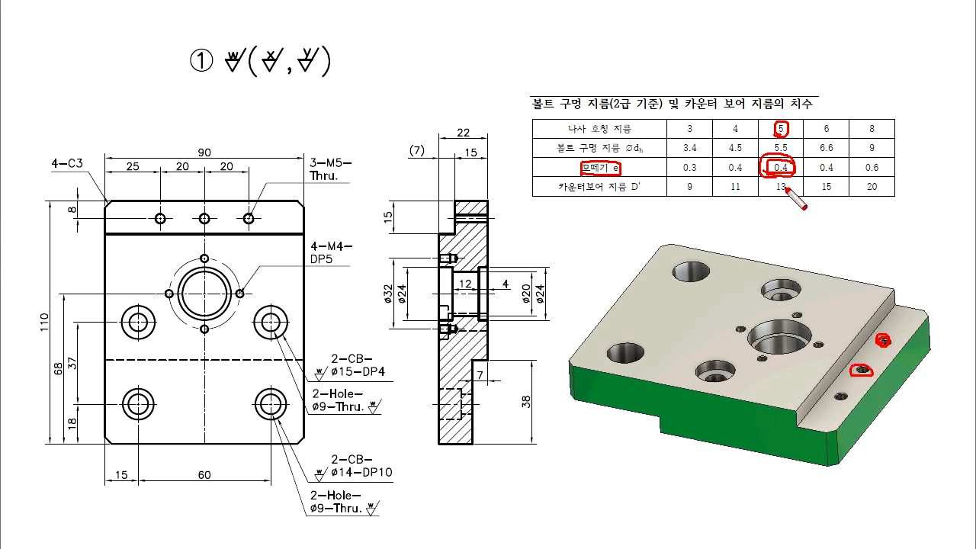
{"action": "key", "text": "Escape"}
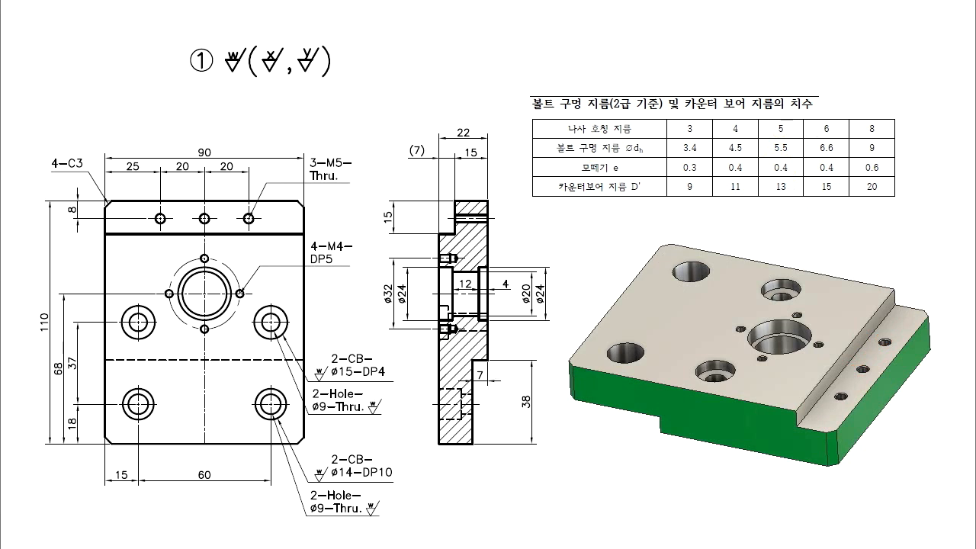
{"action": "key", "text": "alt+Tab"}
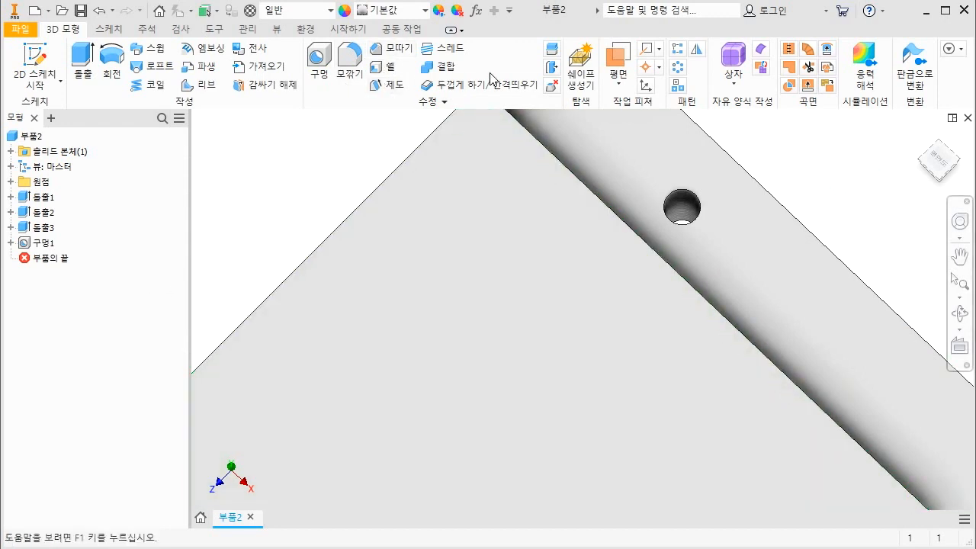
Step: Chamfer the circular upper edge of the tapped hole by 0.4 mm
{"action": "left_click", "coordinate": [392, 48]}
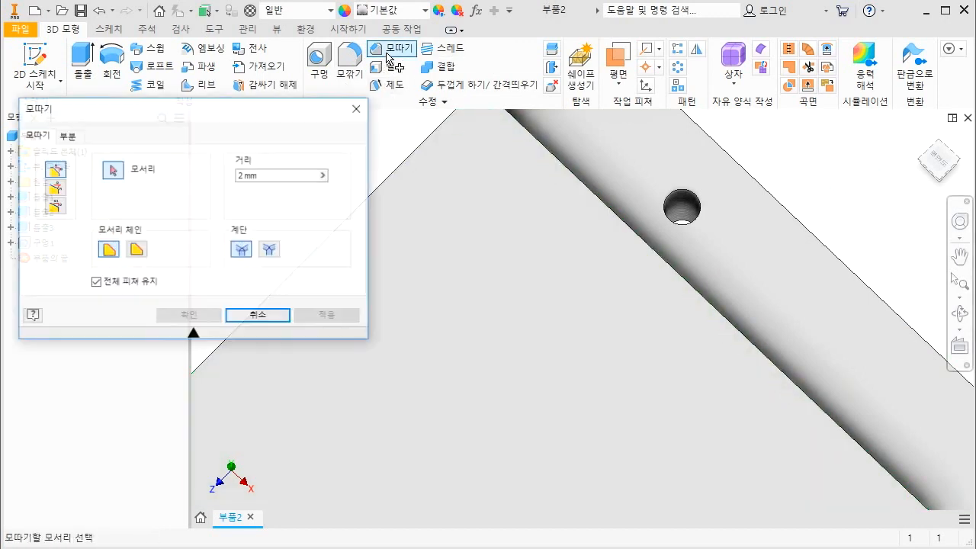
{"action": "left_click", "coordinate": [691, 223]}
{"action": "type", "text": "0.4"}
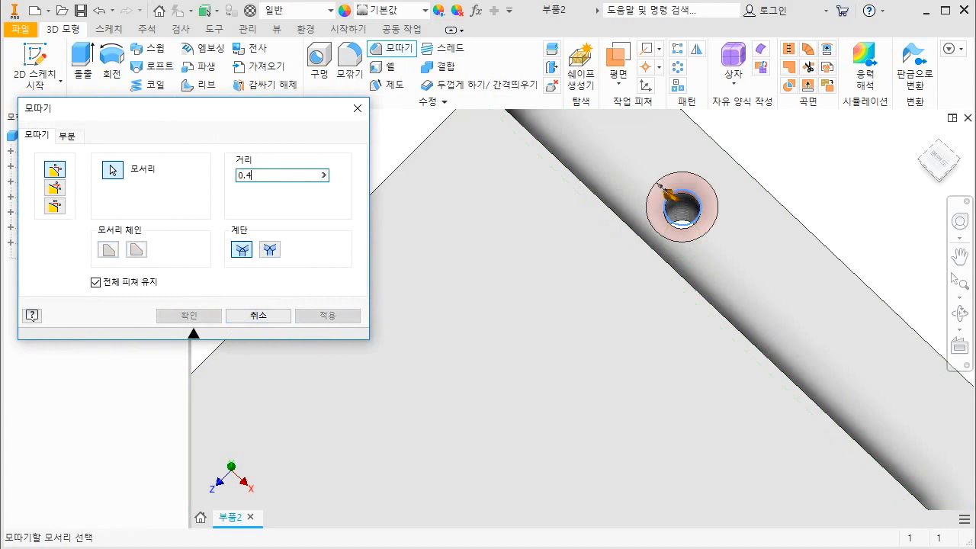
{"action": "key", "text": "Return"}
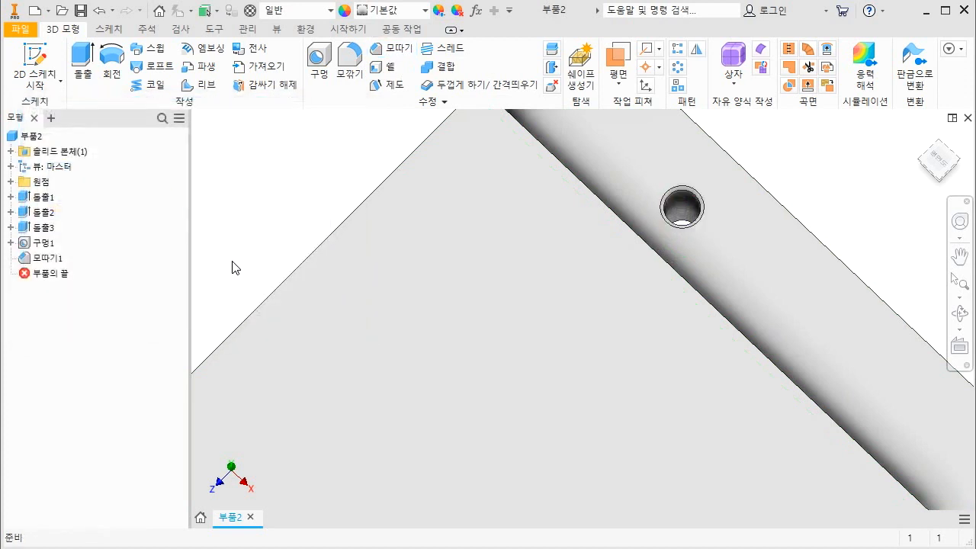
Step: Review the tapped hole's thread and termination settings
{"action": "left_click", "coordinate": [43, 244]}
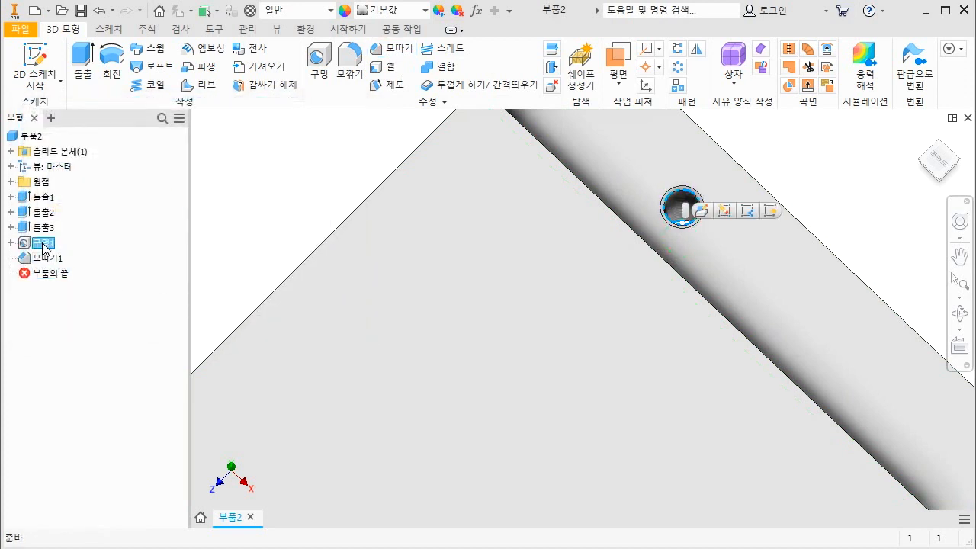
{"action": "right_click", "coordinate": [44, 245]}
{"action": "left_click", "coordinate": [76, 352]}
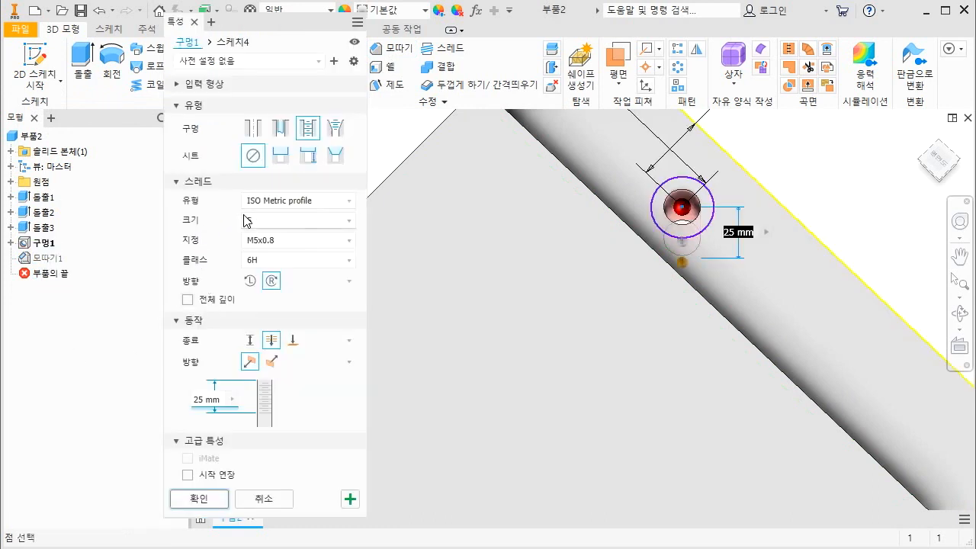
{"action": "left_click", "coordinate": [223, 492]}
Step: Start a rectangular pattern of the tapped hole and its chamfer, using the plate's side face to direct it along the narrow step
{"action": "scroll", "coordinate": [320, 229], "scroll_direction": "down", "scroll_amount": 5}
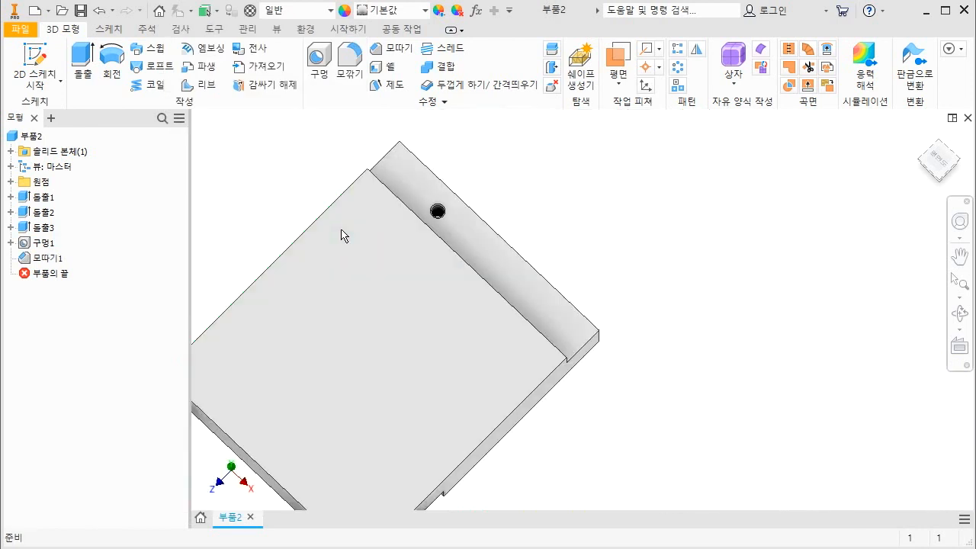
{"action": "left_click_drag", "start_coordinate": [471, 246], "coordinate": [507, 276]}
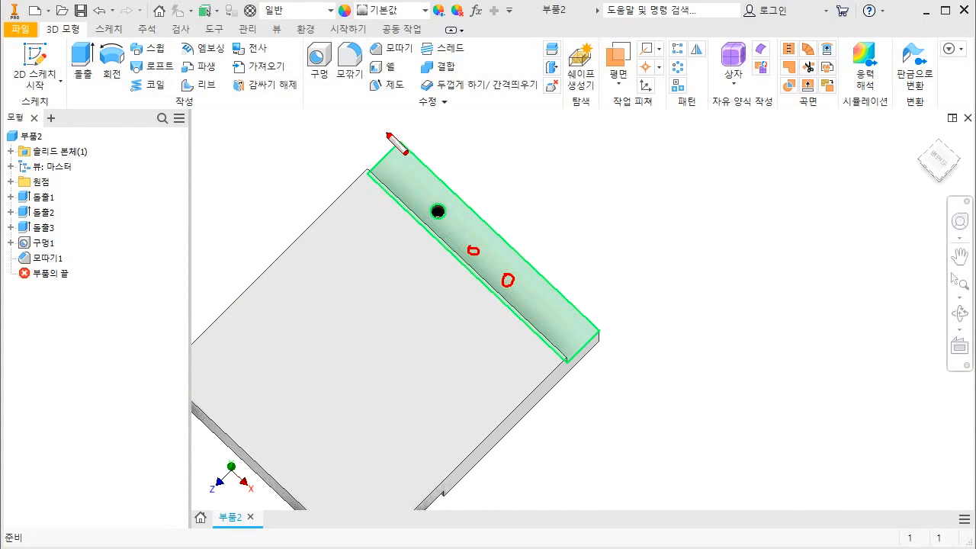
{"action": "key", "text": "Escape"}
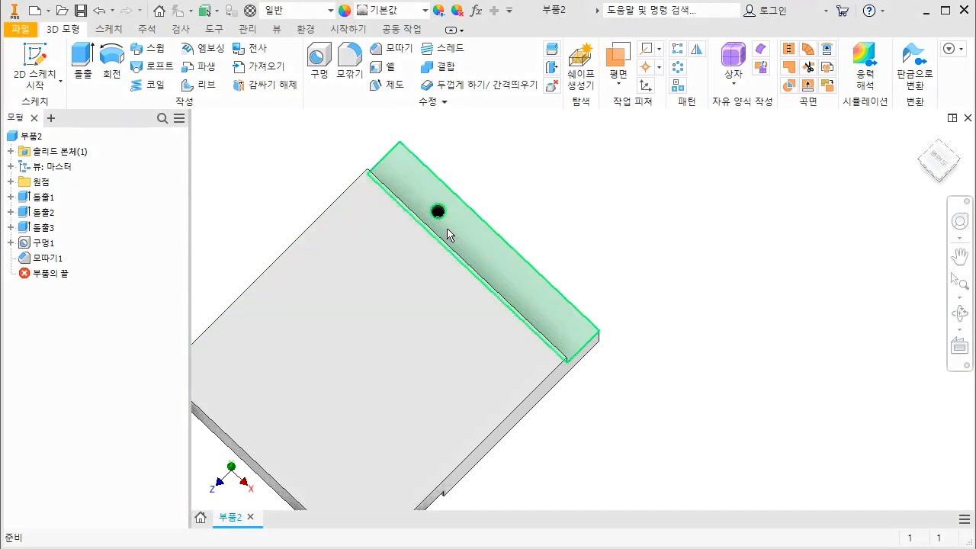
{"action": "left_click", "coordinate": [42, 244]}
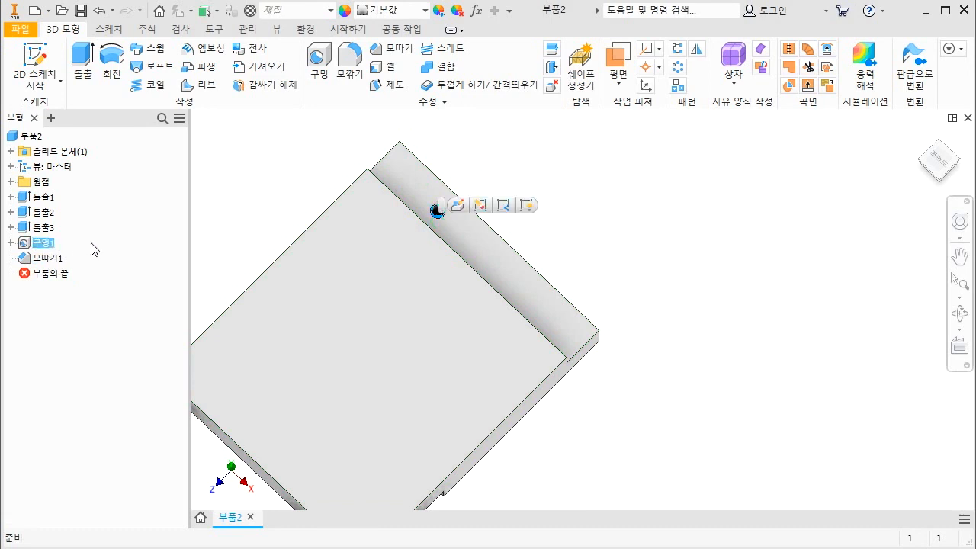
{"action": "left_click", "coordinate": [42, 259], "text": "ctrl"}
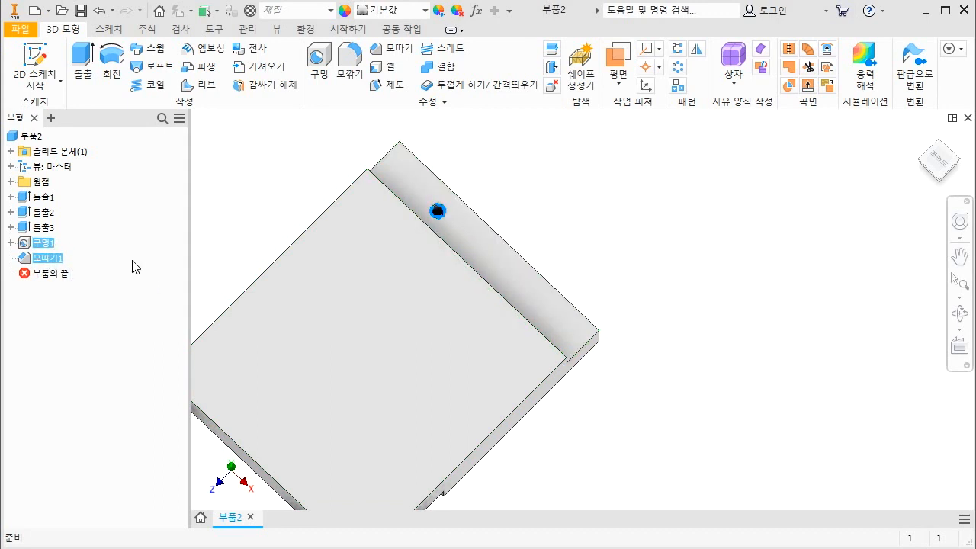
{"action": "left_click", "coordinate": [677, 57]}
{"action": "key", "text": "F4"}
{"action": "left_click_drag", "start_coordinate": [580, 386], "coordinate": [572, 327]}
{"action": "scroll", "coordinate": [694, 306], "scroll_direction": "down", "scroll_amount": 3}
{"action": "scroll", "coordinate": [653, 339], "scroll_direction": "up", "scroll_amount": 3}
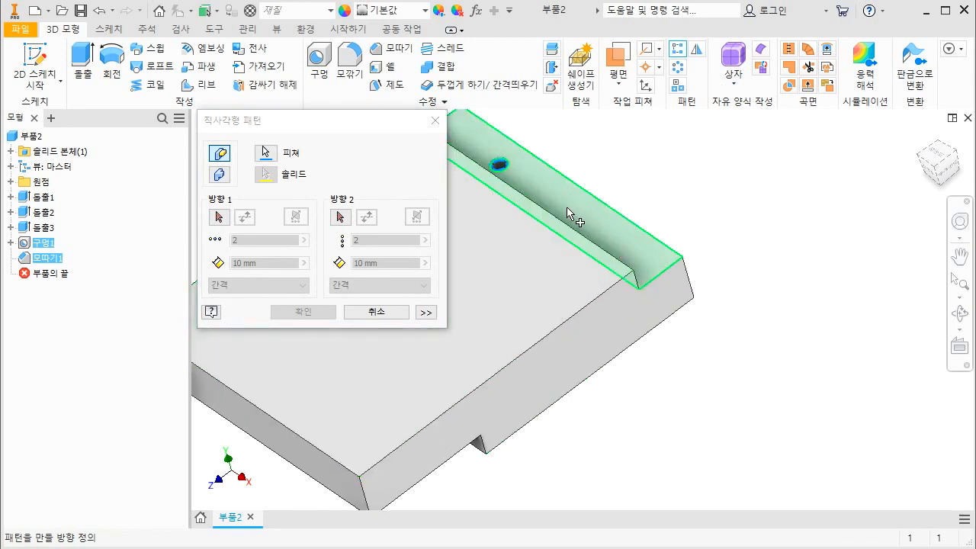
{"action": "left_click", "coordinate": [614, 340]}
{"action": "left_click", "coordinate": [614, 340]}
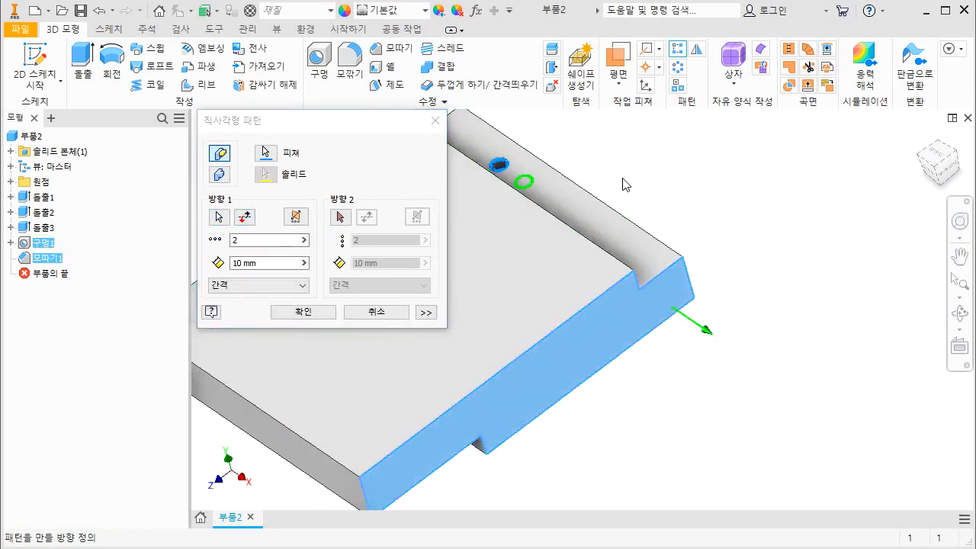
{"action": "left_click_drag", "start_coordinate": [563, 207], "coordinate": [647, 271]}
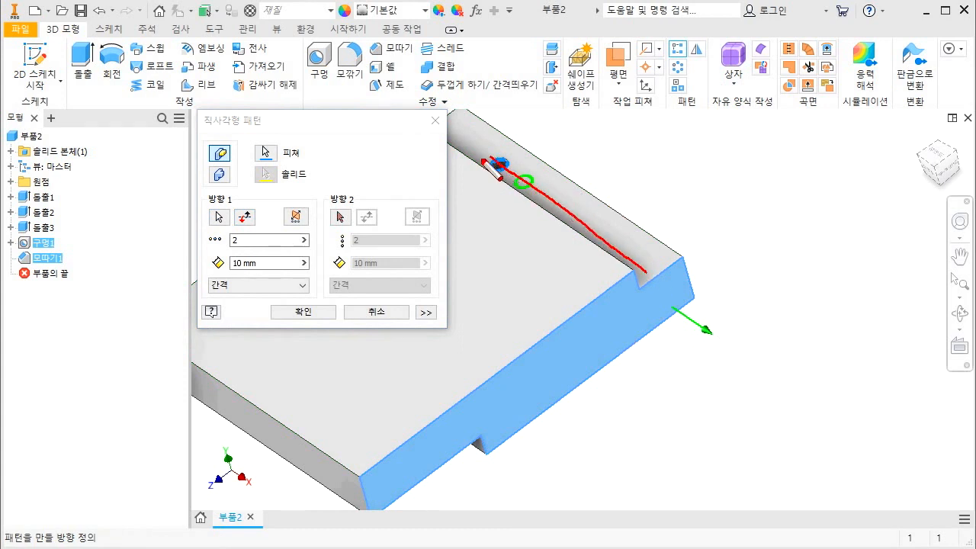
{"action": "mouse_move", "coordinate": [184, 127]}
{"action": "left_mouse_down"}
{"action": "mouse_move", "coordinate": [208, 112]}
{"action": "mouse_move", "coordinate": [215, 125]}
{"action": "left_mouse_up"}
{"action": "key", "text": "Escape"}
Step: Set the rectangular pattern to 3 instances spaced 20 mm apart and create it
{"action": "double_click", "coordinate": [226, 240]}
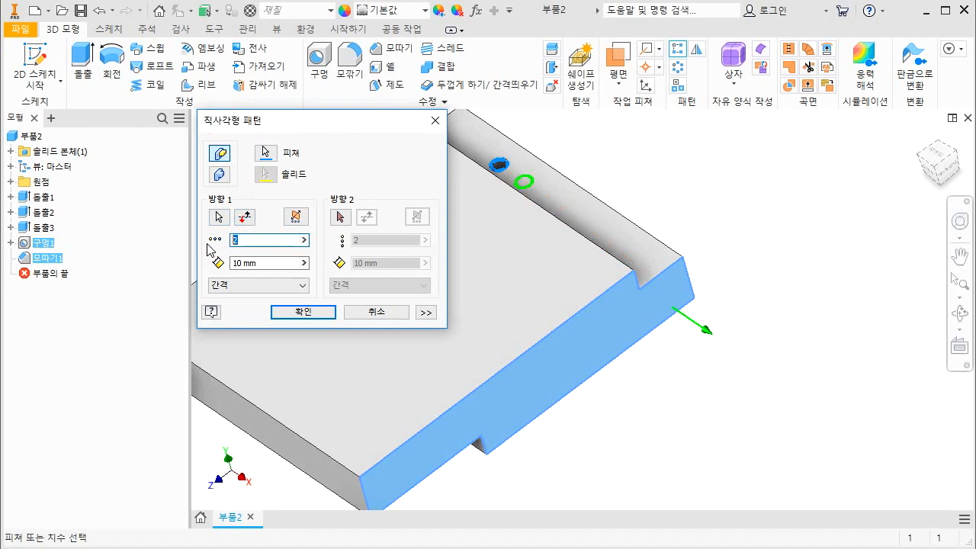
{"action": "left_click", "coordinate": [246, 263]}
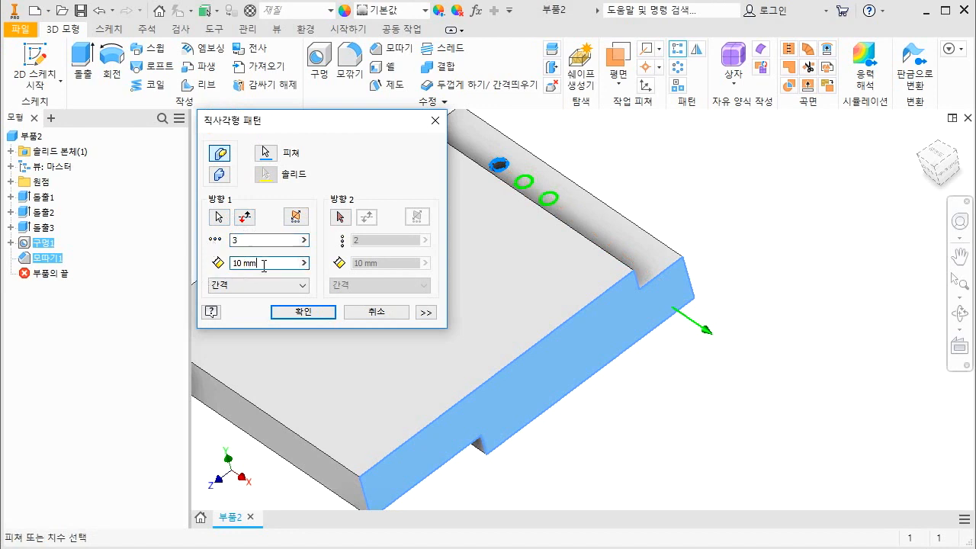
{"action": "left_click_drag", "start_coordinate": [264, 266], "coordinate": [227, 264]}
{"action": "type", "text": "20"}
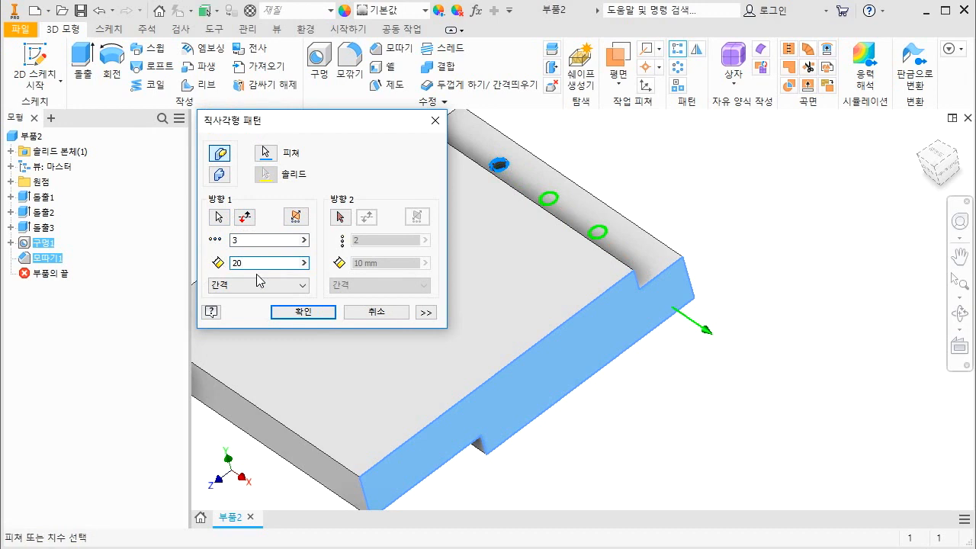
{"action": "left_click", "coordinate": [305, 314]}
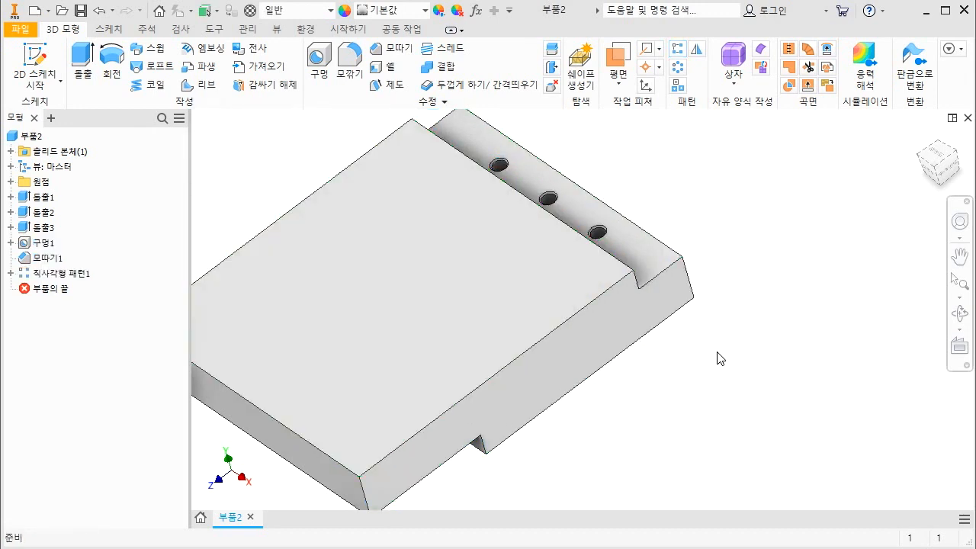
Step: Start a new sketch on the plate's large upper face
{"action": "key", "text": "ctrl+2"}
{"action": "left_click_drag", "start_coordinate": [438, 255], "coordinate": [449, 266]}
{"action": "key", "text": "Escape"}
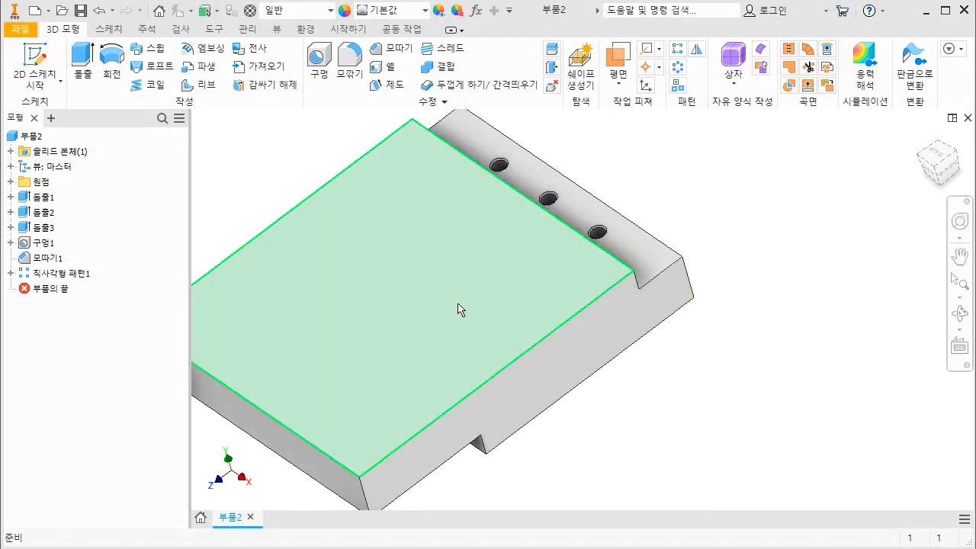
{"action": "left_click", "coordinate": [449, 273]}
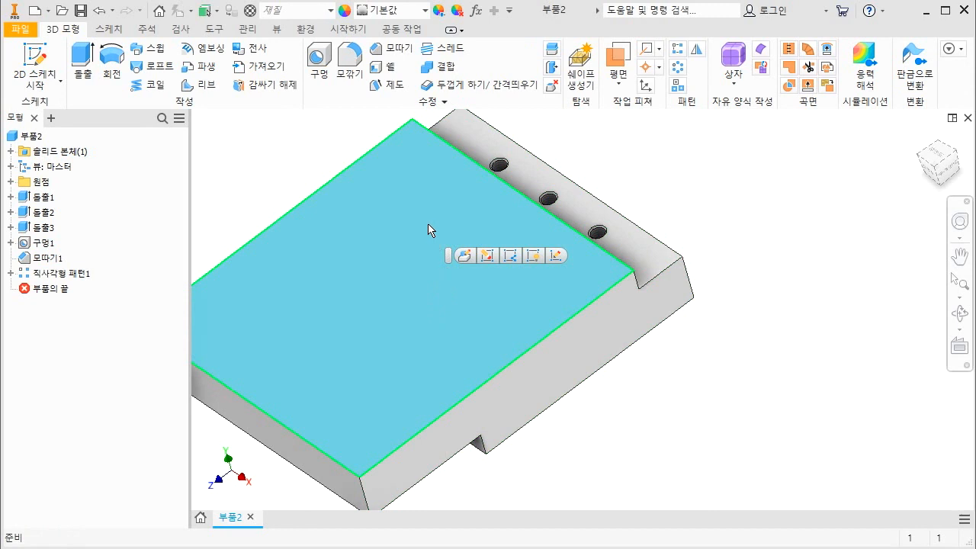
{"action": "right_click", "coordinate": [414, 269]}
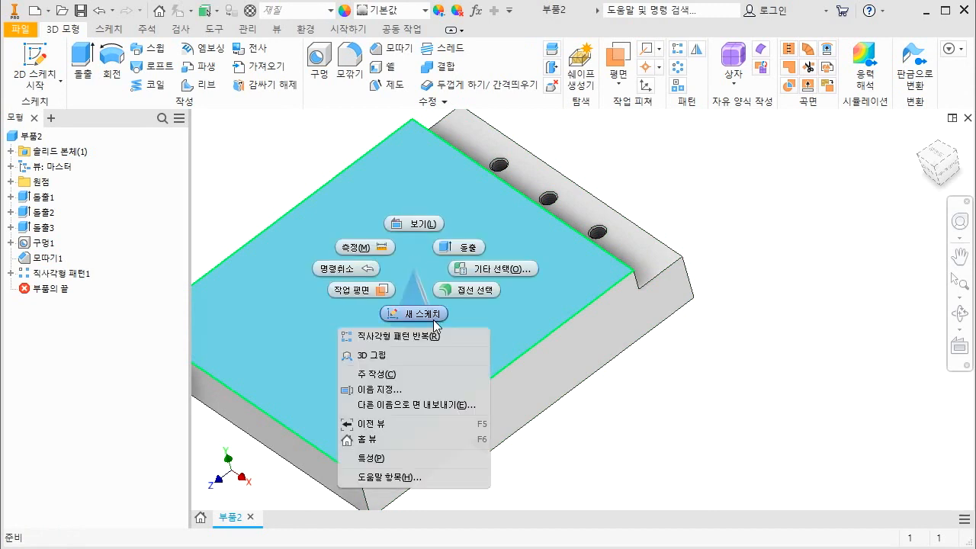
{"action": "left_click", "coordinate": [433, 316]}
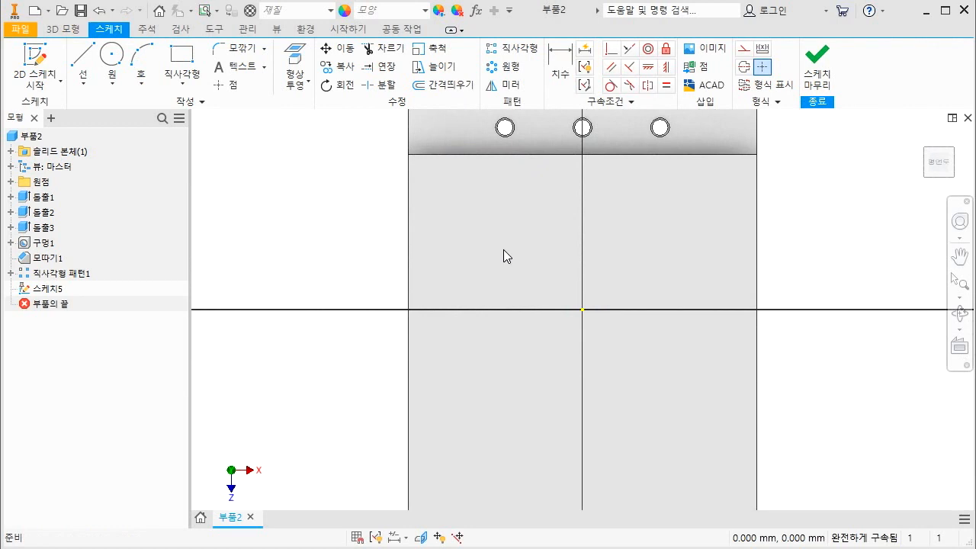
Step: Sketch a circle about 26 mm in diameter on the upper face, above and to the left of the origin
{"action": "left_click", "coordinate": [112, 61]}
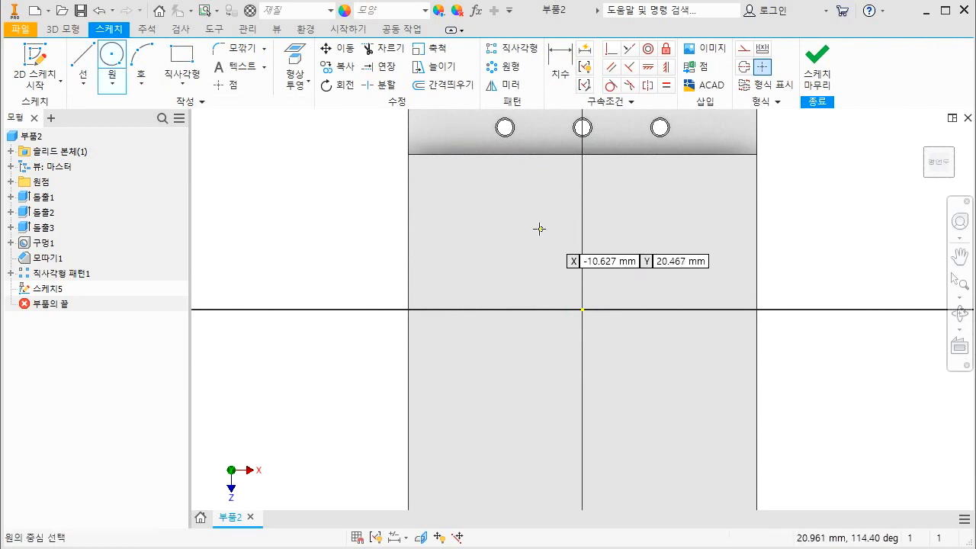
{"action": "left_click", "coordinate": [508, 235]}
{"action": "left_click", "coordinate": [559, 227]}
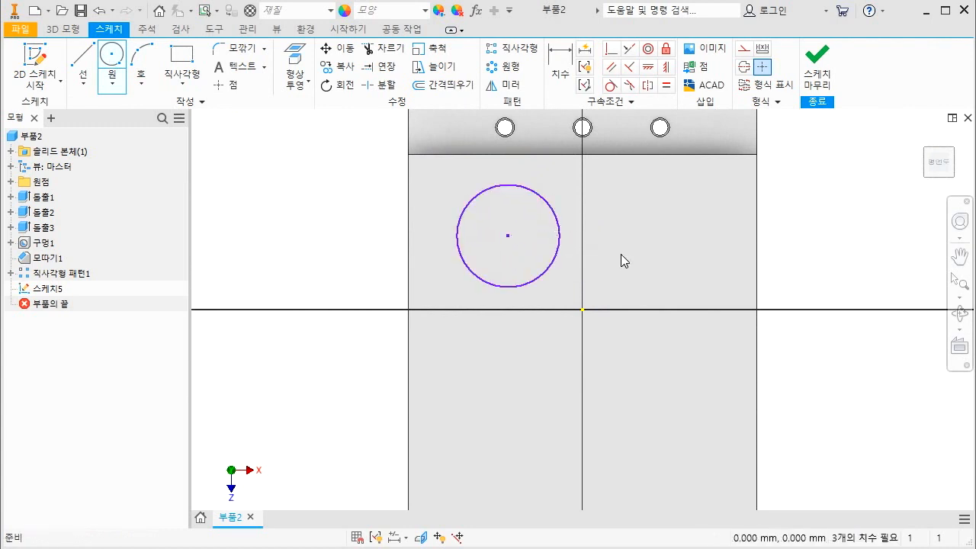
{"action": "key", "text": "d"}
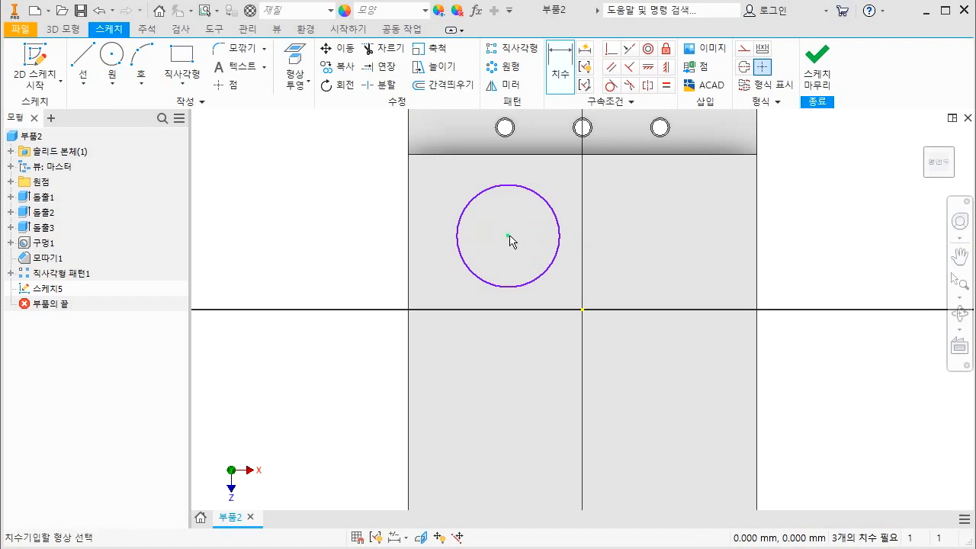
{"action": "key", "text": "ctrl+2"}
{"action": "mouse_move", "coordinate": [501, 240]}
{"action": "left_mouse_down"}
{"action": "mouse_move", "coordinate": [506, 228]}
{"action": "mouse_move", "coordinate": [502, 238]}
{"action": "left_mouse_up"}
{"action": "mouse_move", "coordinate": [578, 307]}
{"action": "left_mouse_down"}
{"action": "mouse_move", "coordinate": [589, 310]}
{"action": "mouse_move", "coordinate": [576, 312]}
{"action": "left_mouse_up"}
{"action": "left_click_drag", "start_coordinate": [582, 311], "coordinate": [585, 223]}
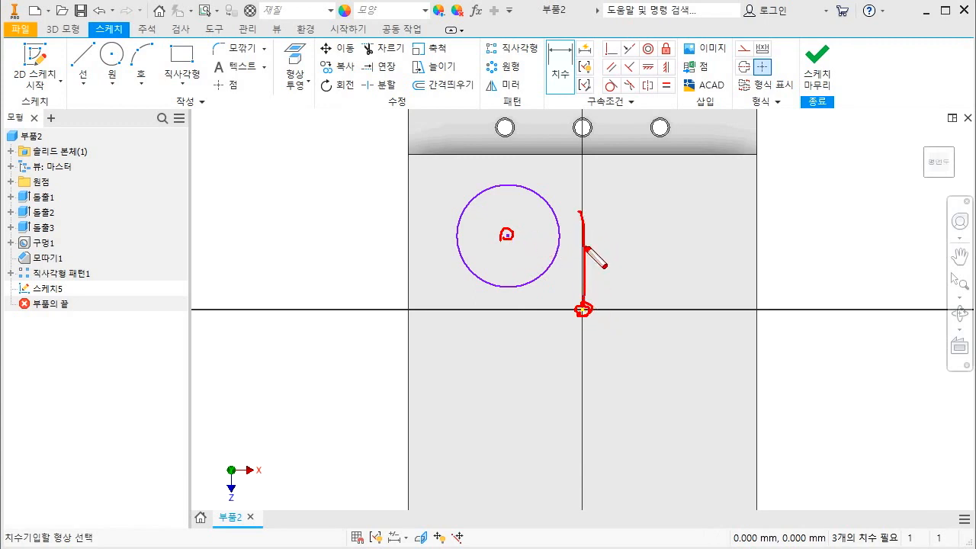
{"action": "key", "text": "Escape"}
{"action": "mouse_move", "coordinate": [640, 70]}
{"action": "left_mouse_down"}
{"action": "mouse_move", "coordinate": [679, 64]}
{"action": "mouse_move", "coordinate": [645, 75]}
{"action": "left_mouse_up"}
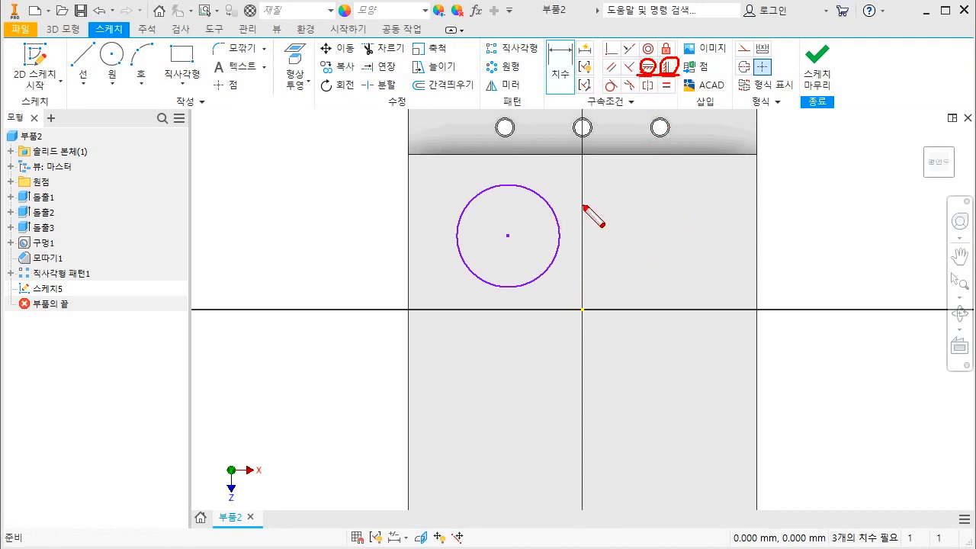
{"action": "mouse_move", "coordinate": [584, 196]}
{"action": "left_mouse_down"}
{"action": "mouse_move", "coordinate": [584, 310]}
{"action": "mouse_move", "coordinate": [726, 311]}
{"action": "left_mouse_up"}
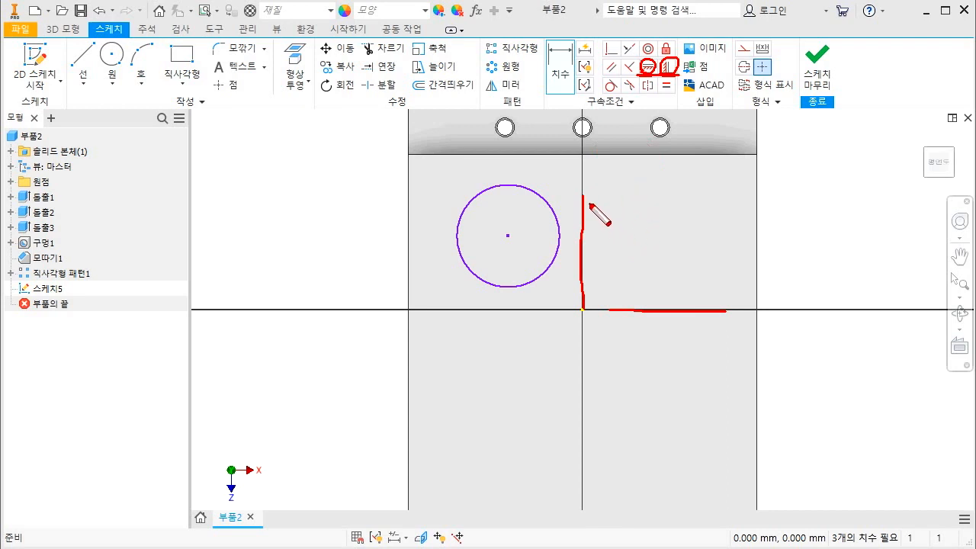
{"action": "left_click_drag", "start_coordinate": [663, 77], "coordinate": [660, 73]}
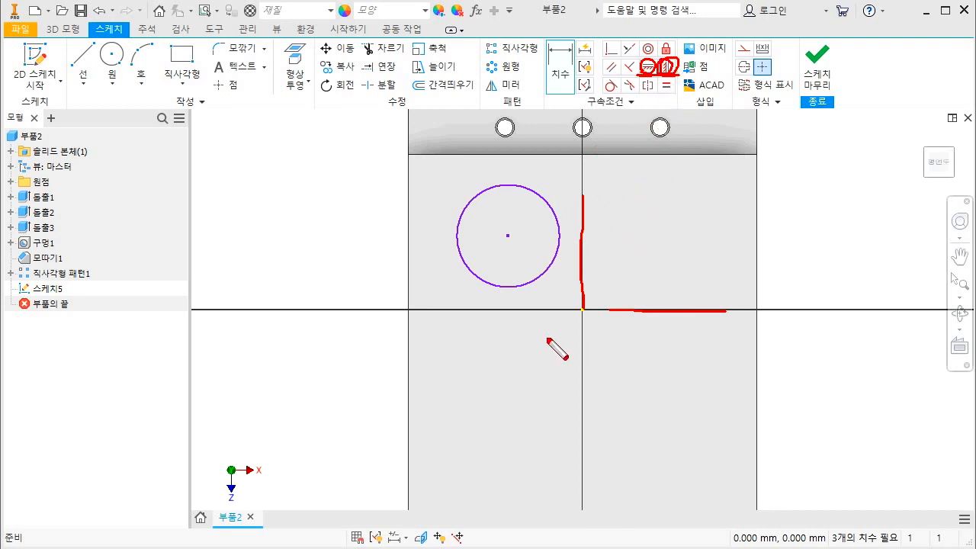
{"action": "mouse_move", "coordinate": [437, 316]}
{"action": "left_mouse_down"}
{"action": "mouse_move", "coordinate": [434, 331]}
{"action": "mouse_move", "coordinate": [432, 313]}
{"action": "mouse_move", "coordinate": [582, 296]}
{"action": "left_mouse_up"}
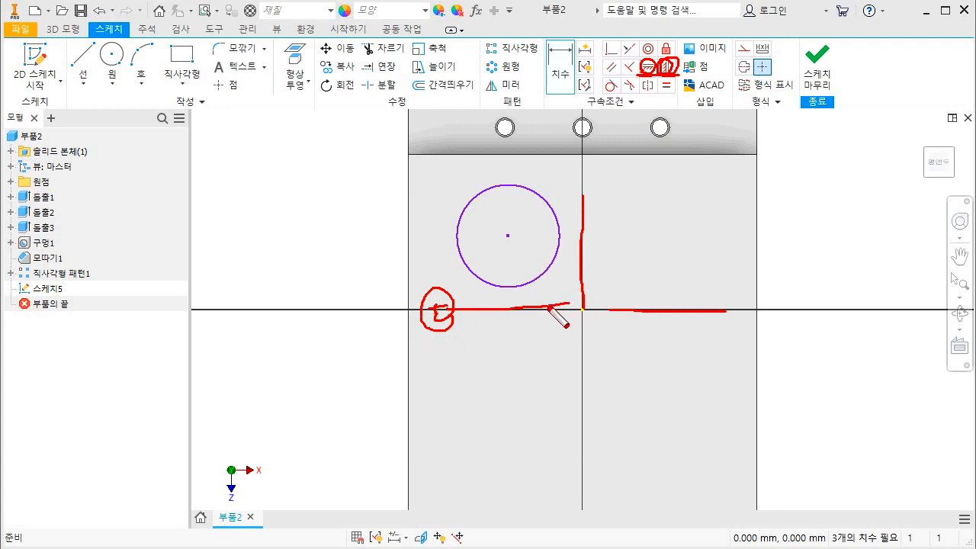
{"action": "mouse_move", "coordinate": [578, 200]}
{"action": "left_mouse_down"}
{"action": "mouse_move", "coordinate": [595, 184]}
{"action": "mouse_move", "coordinate": [584, 207]}
{"action": "left_mouse_up"}
{"action": "left_click_drag", "start_coordinate": [647, 70], "coordinate": [650, 59]}
{"action": "left_click_drag", "start_coordinate": [585, 203], "coordinate": [586, 306]}
{"action": "left_click", "coordinate": [676, 243]}
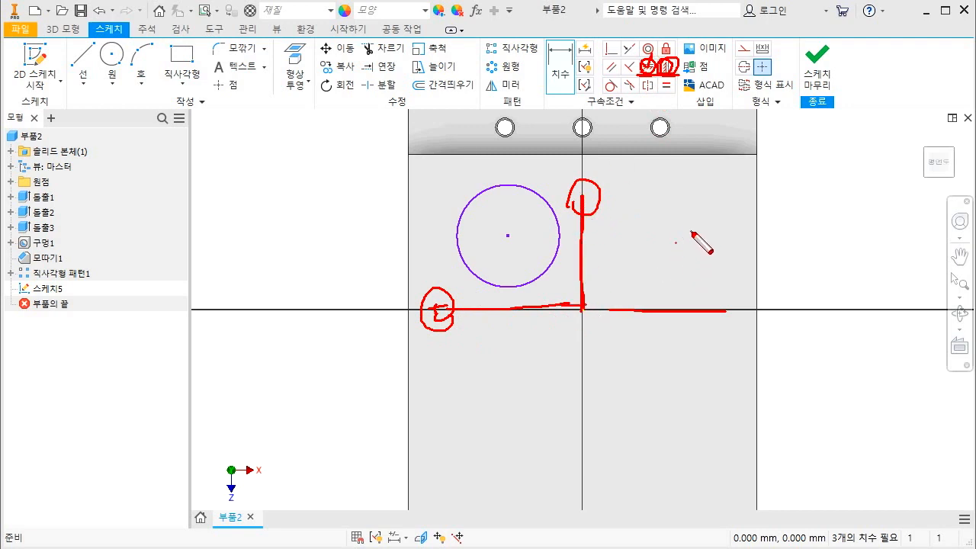
{"action": "mouse_move", "coordinate": [665, 242]}
{"action": "left_mouse_down"}
{"action": "mouse_move", "coordinate": [673, 257]}
{"action": "mouse_move", "coordinate": [687, 253]}
{"action": "mouse_move", "coordinate": [677, 241]}
{"action": "left_mouse_up"}
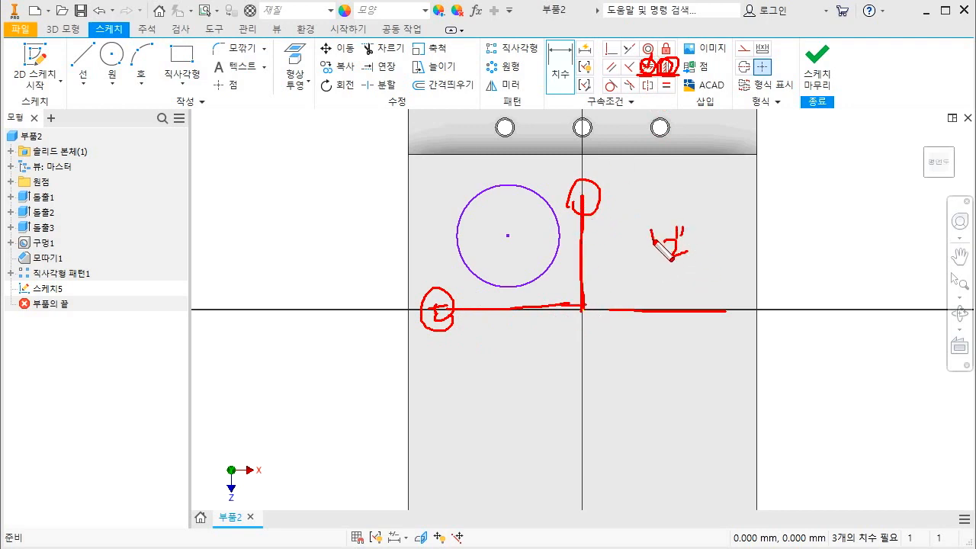
{"action": "key", "text": "Escape"}
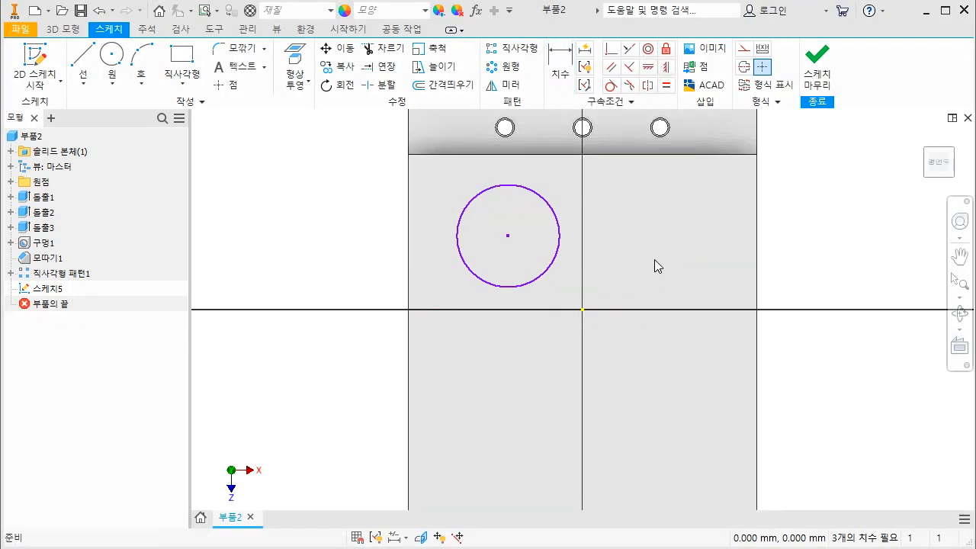
Step: Dimension the horizontal distance between the circle's centre and the origin as 0 mm
{"action": "key", "text": "d"}
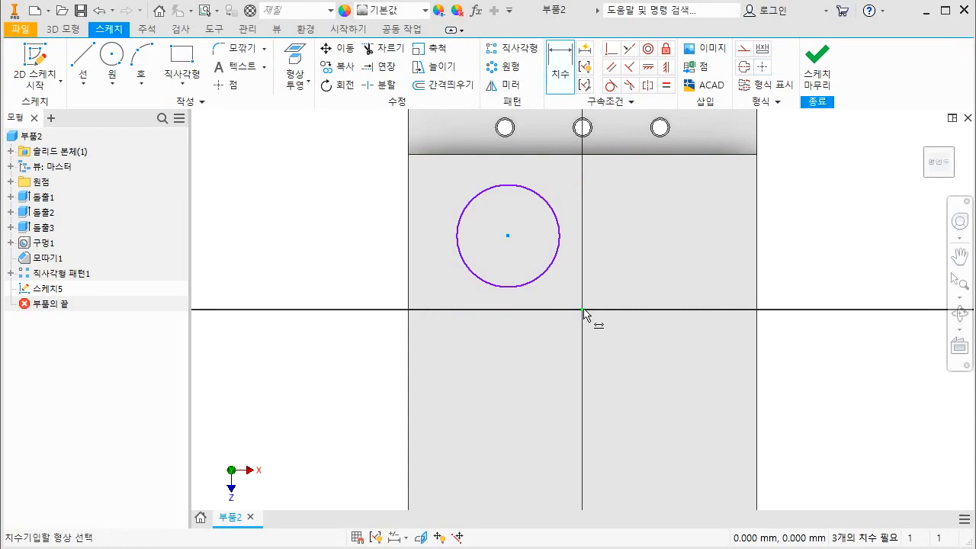
{"action": "left_click", "coordinate": [583, 310]}
{"action": "left_click", "coordinate": [559, 355]}
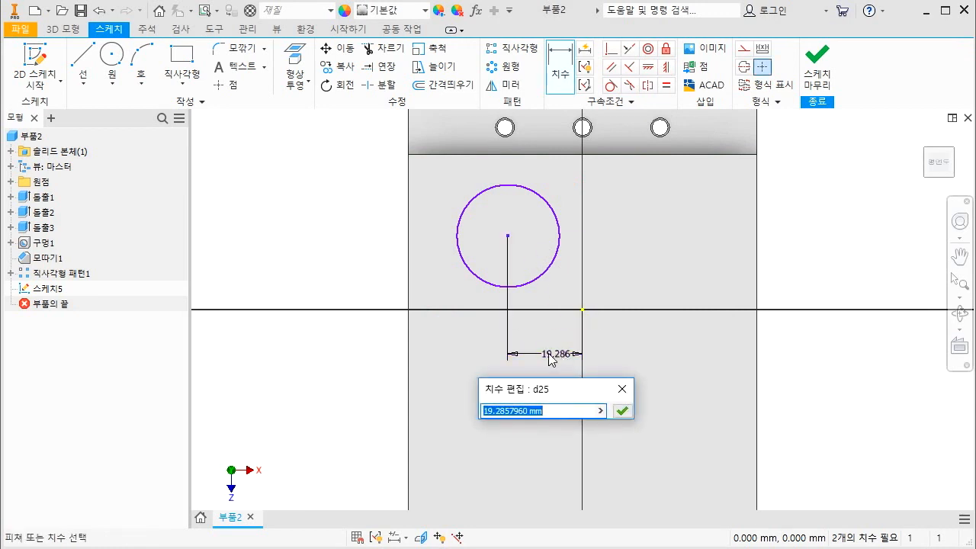
{"action": "type", "text": "0"}
{"action": "key", "text": "Return"}
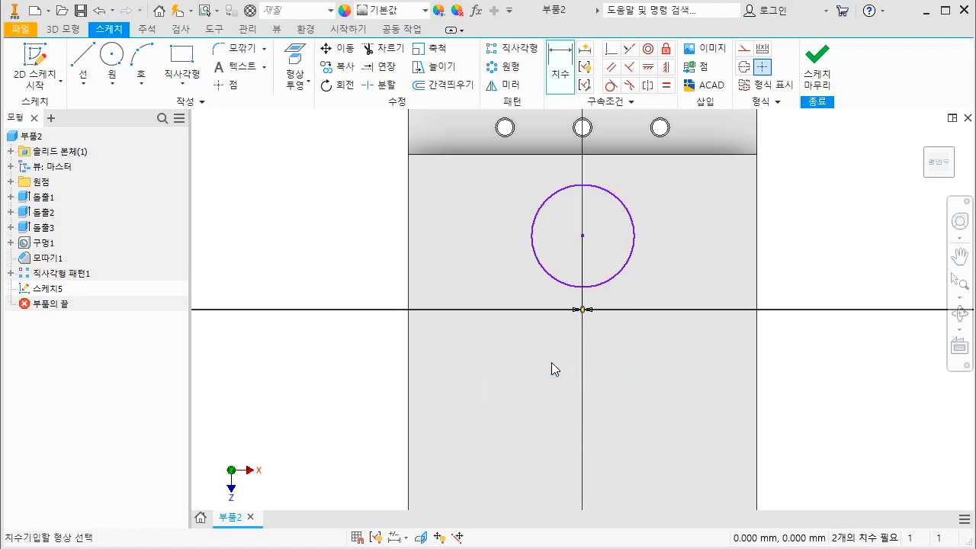
{"action": "key", "text": "Escape"}
{"action": "left_click_drag", "start_coordinate": [581, 236], "coordinate": [584, 309]}
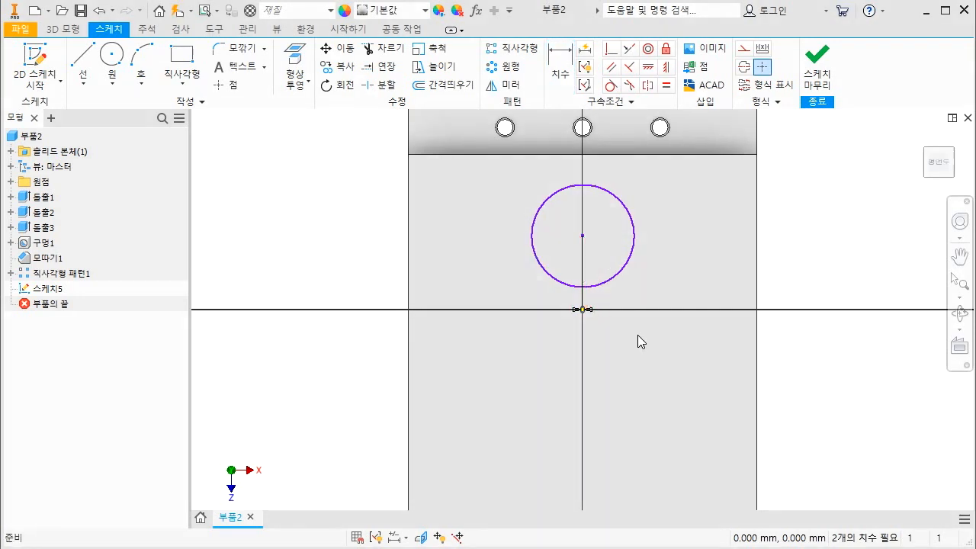
Step: Dimension the circle's centre 68 mm from the plate edge opposite the row of tapped holes
{"action": "scroll", "coordinate": [502, 290], "scroll_direction": "down", "scroll_amount": 3}
{"action": "key", "text": "d"}
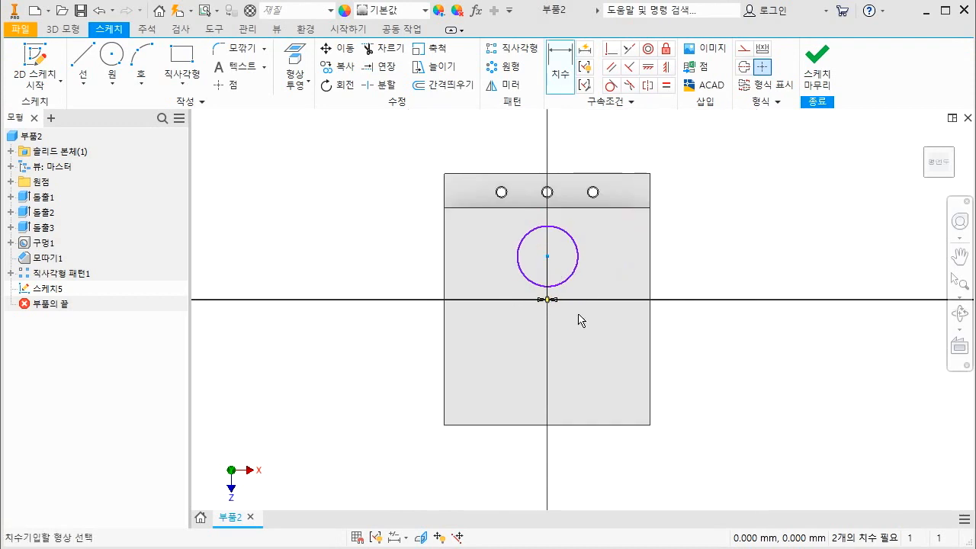
{"action": "left_click", "coordinate": [565, 425]}
{"action": "left_click", "coordinate": [393, 373]}
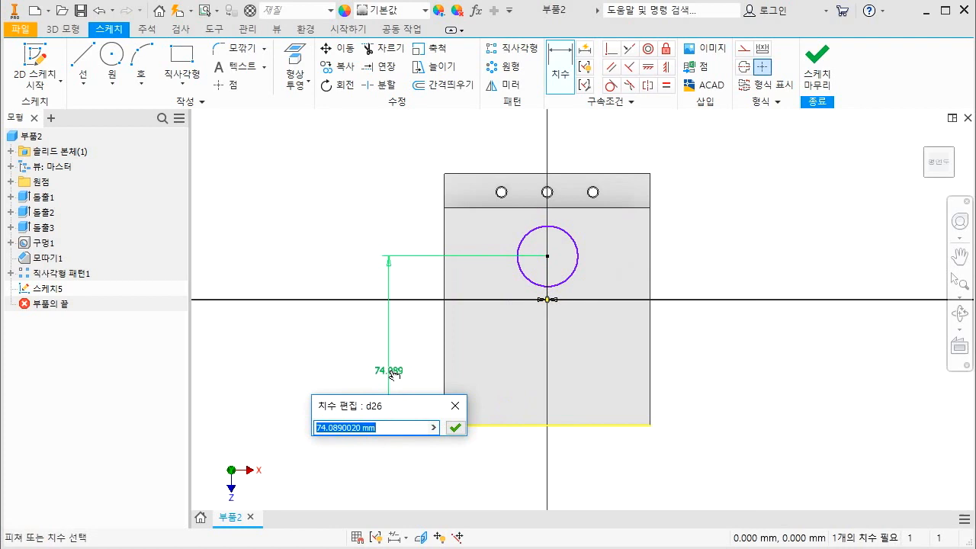
{"action": "type", "text": "68"}
{"action": "key", "text": "Return"}
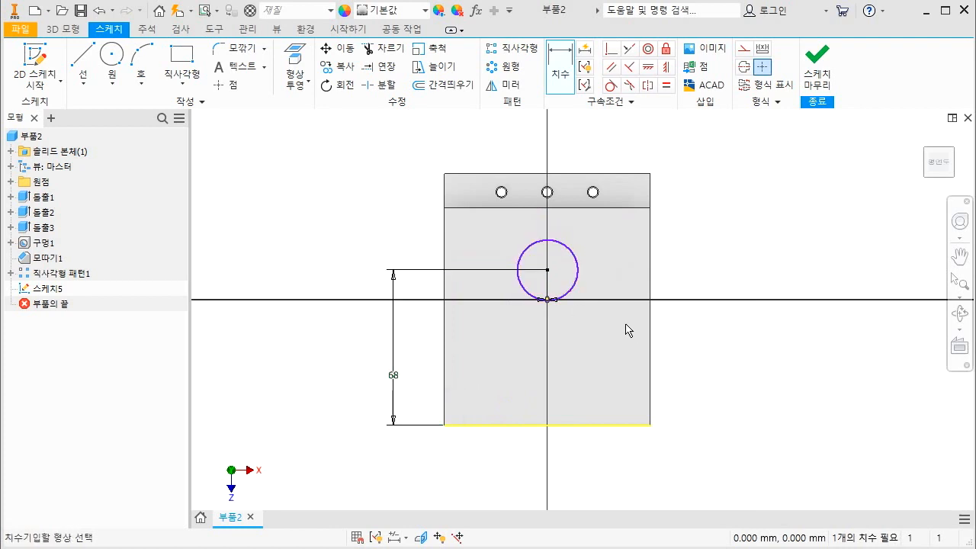
Step: Set the circle's diameter to 24 mm
{"action": "left_click", "coordinate": [575, 282]}
{"action": "left_click", "coordinate": [705, 272]}
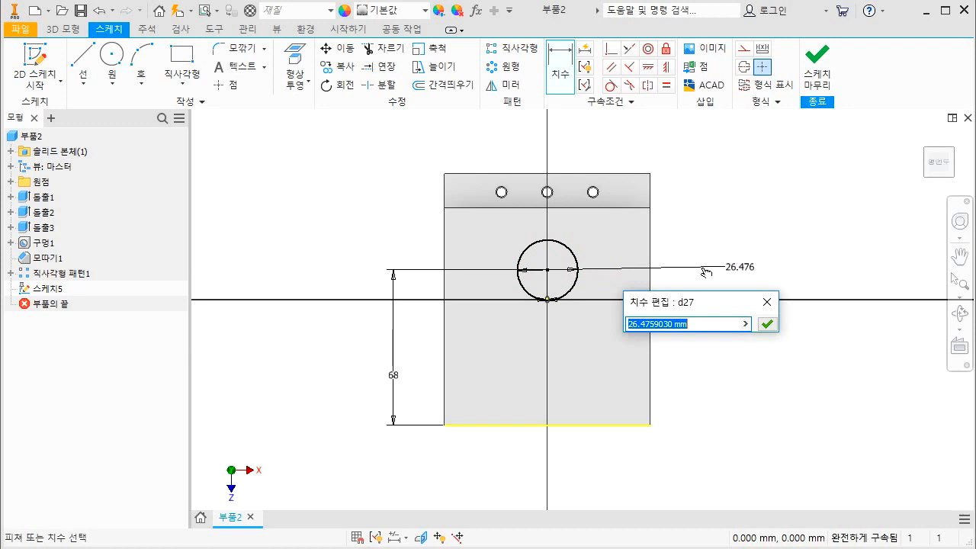
{"action": "type", "text": "26"}
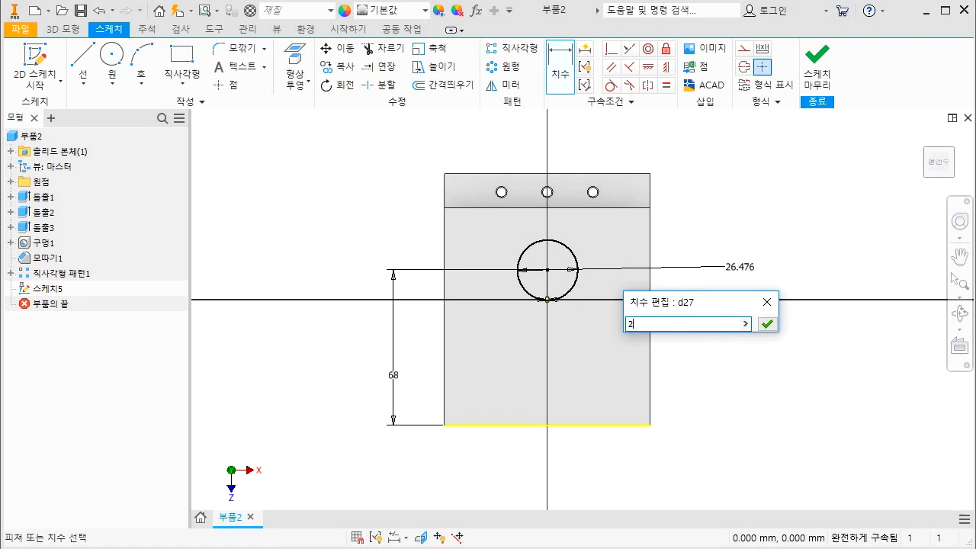
{"action": "key", "text": "Return"}
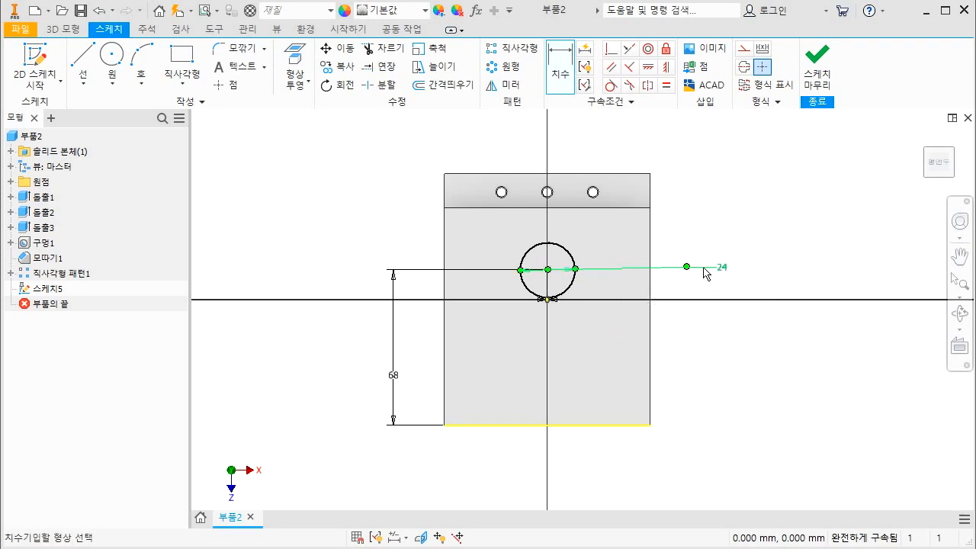
Step: Extrude the 24 mm circle as a 7 mm deep cut into the plate and return to the home view
{"action": "key", "text": "e"}
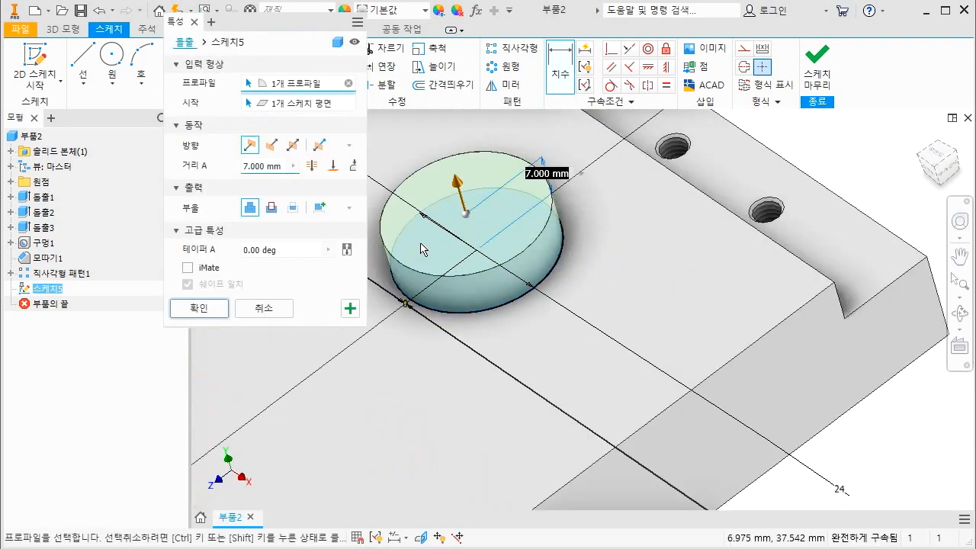
{"action": "left_click", "coordinate": [274, 206]}
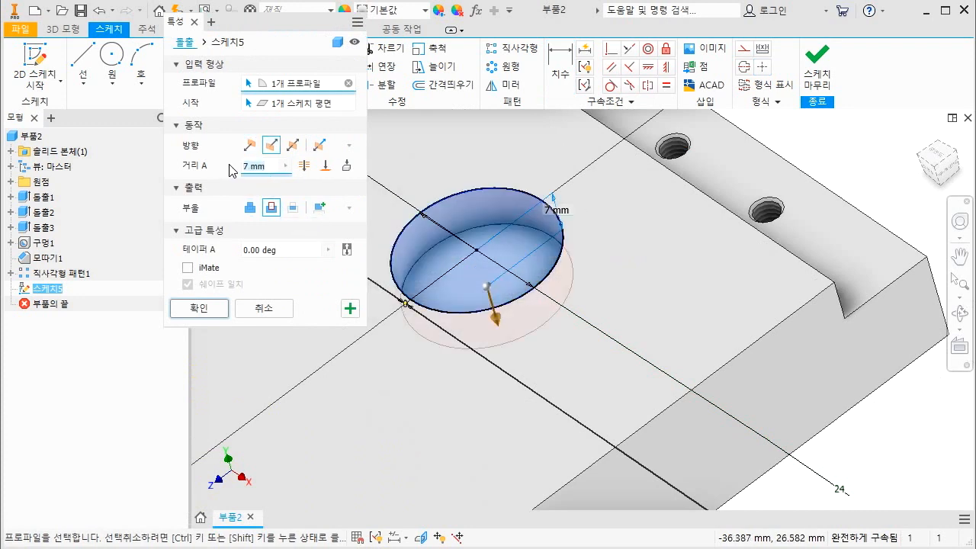
{"action": "left_click", "coordinate": [208, 310]}
{"action": "key", "text": "F6"}
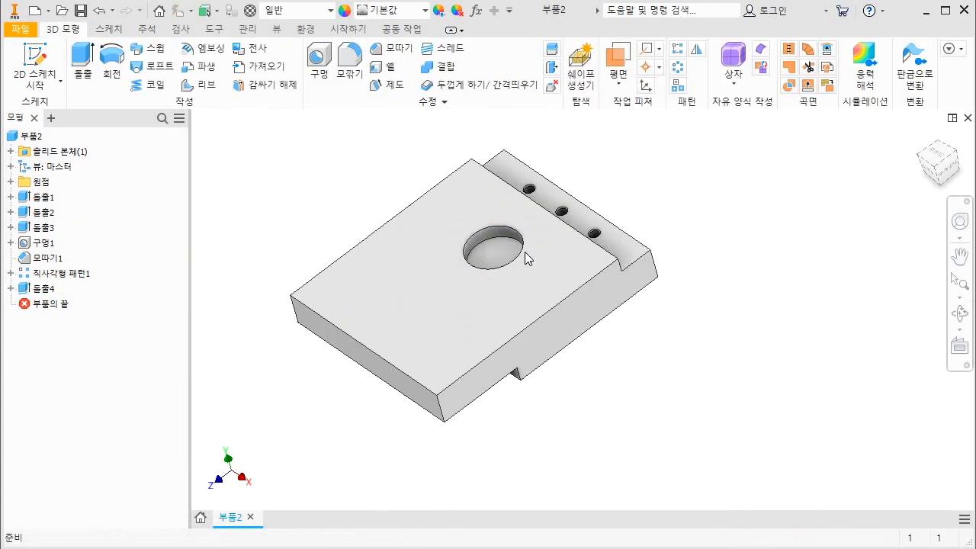
Step: Start a new sketch on the floor of the round pocket
{"action": "left_click", "coordinate": [500, 263]}
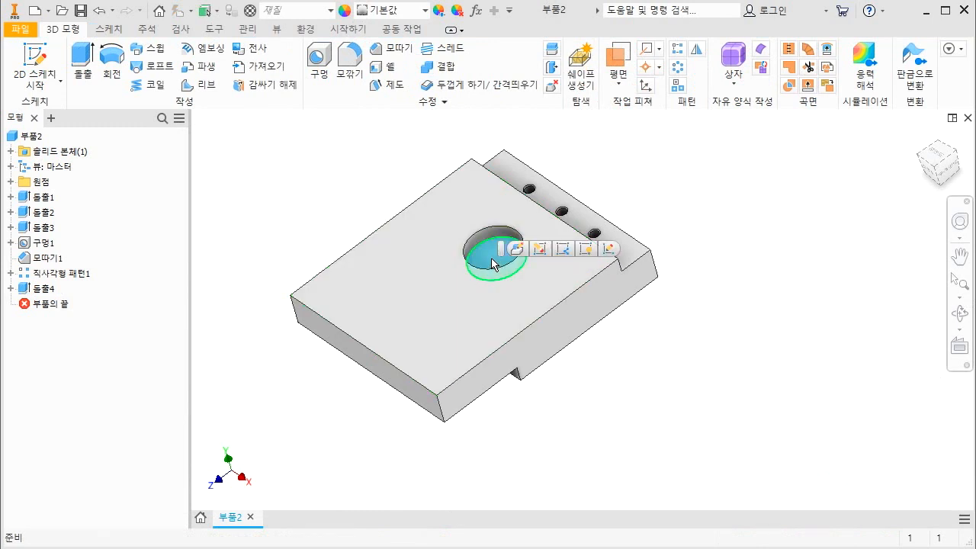
{"action": "scroll", "coordinate": [492, 263], "scroll_direction": "up", "scroll_amount": 4}
{"action": "right_click", "coordinate": [487, 243]}
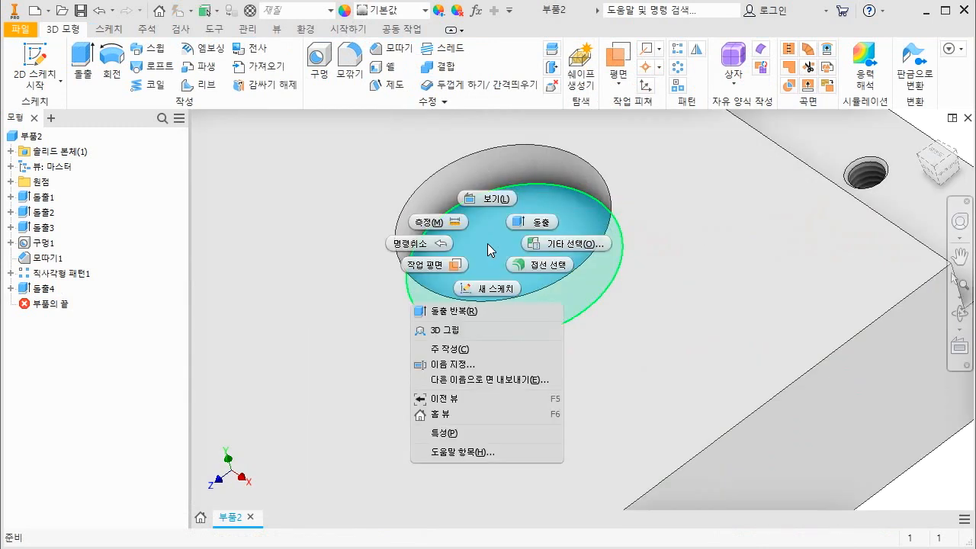
{"action": "left_click", "coordinate": [489, 288]}
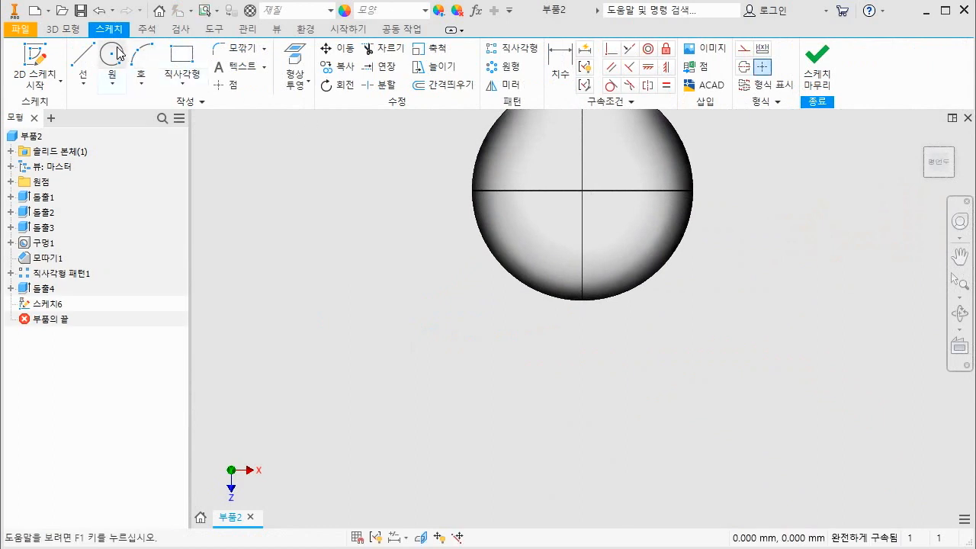
Step: Sketch a smaller circle on the pocket floor, concentric with the pocket's edge
{"action": "left_click", "coordinate": [117, 55]}
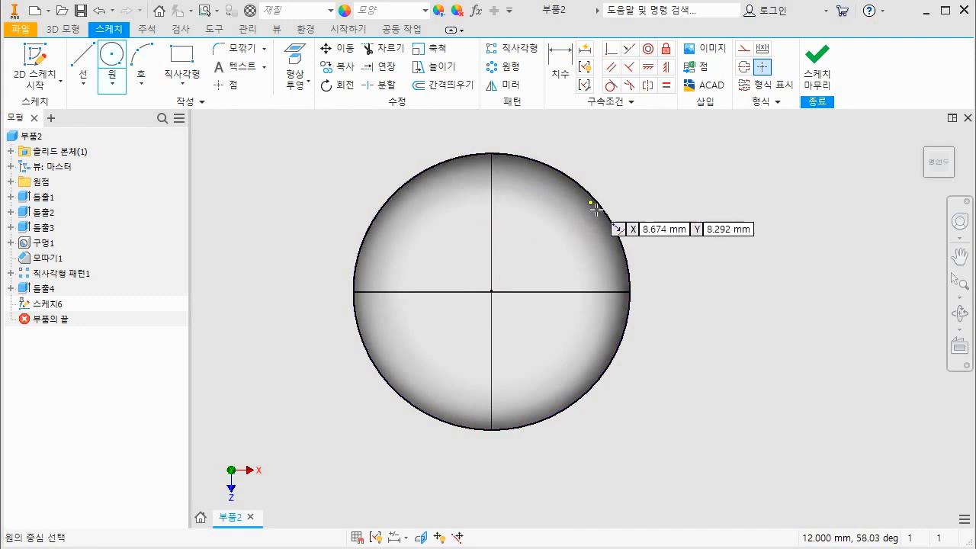
{"action": "key", "text": "ctrl+shift+d"}
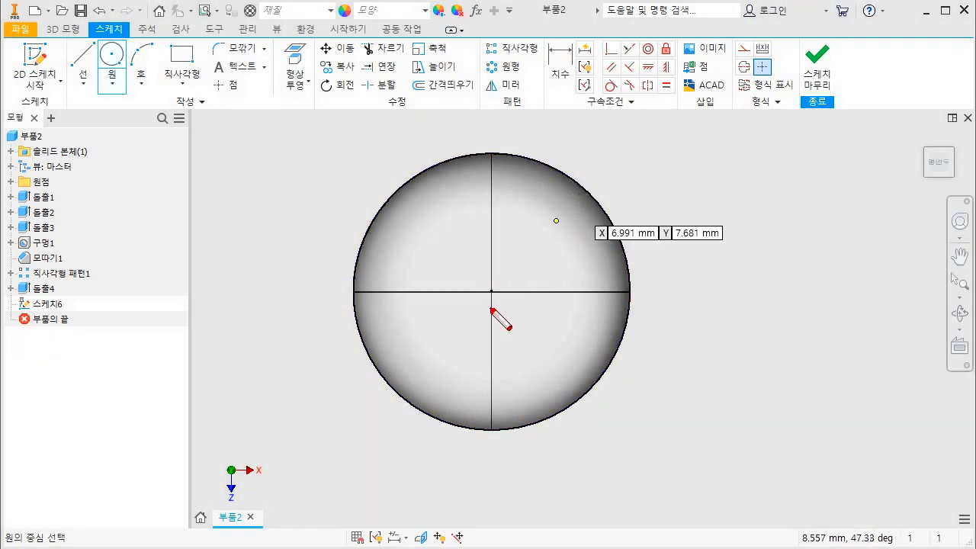
{"action": "mouse_move", "coordinate": [483, 291]}
{"action": "left_mouse_down"}
{"action": "mouse_move", "coordinate": [501, 287]}
{"action": "mouse_move", "coordinate": [485, 300]}
{"action": "left_mouse_up"}
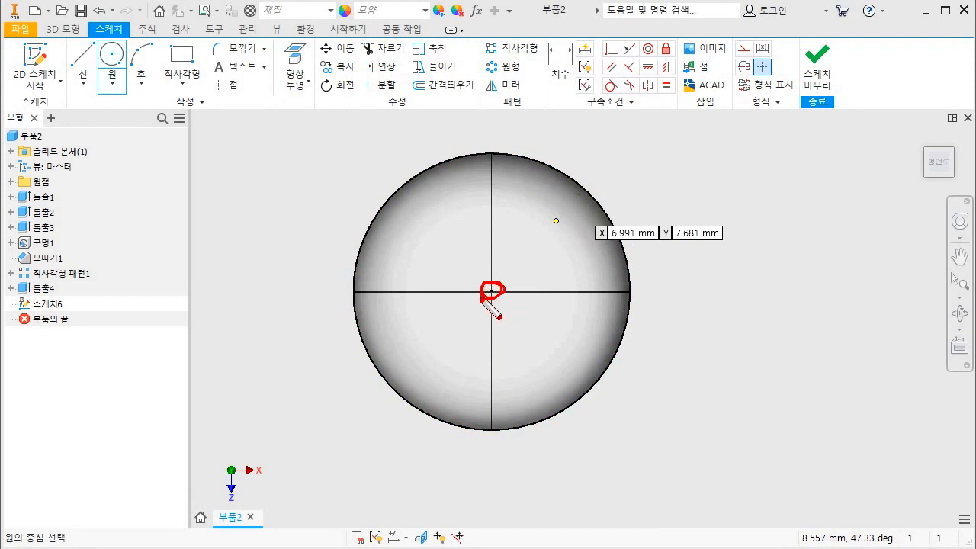
{"action": "key", "text": "Escape"}
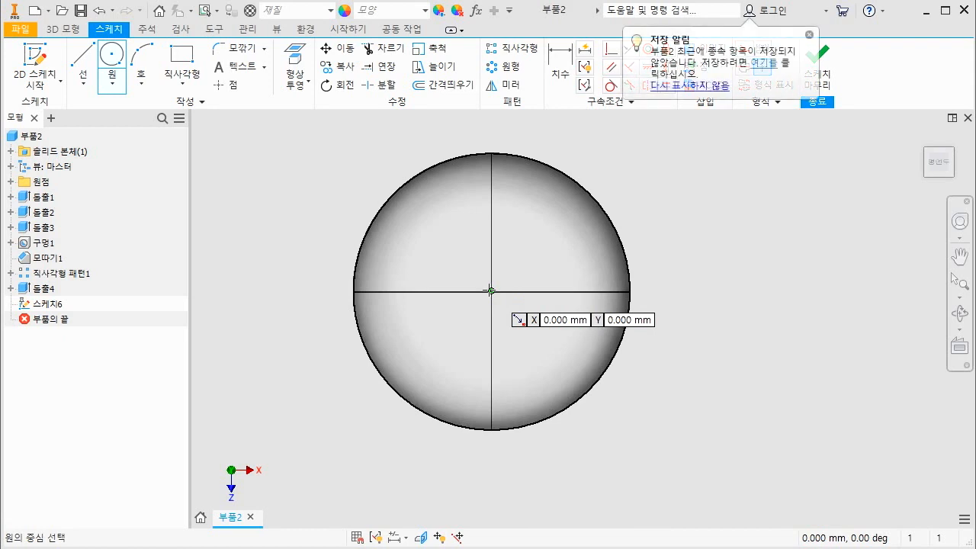
{"action": "left_click", "coordinate": [490, 290]}
{"action": "left_click", "coordinate": [542, 246]}
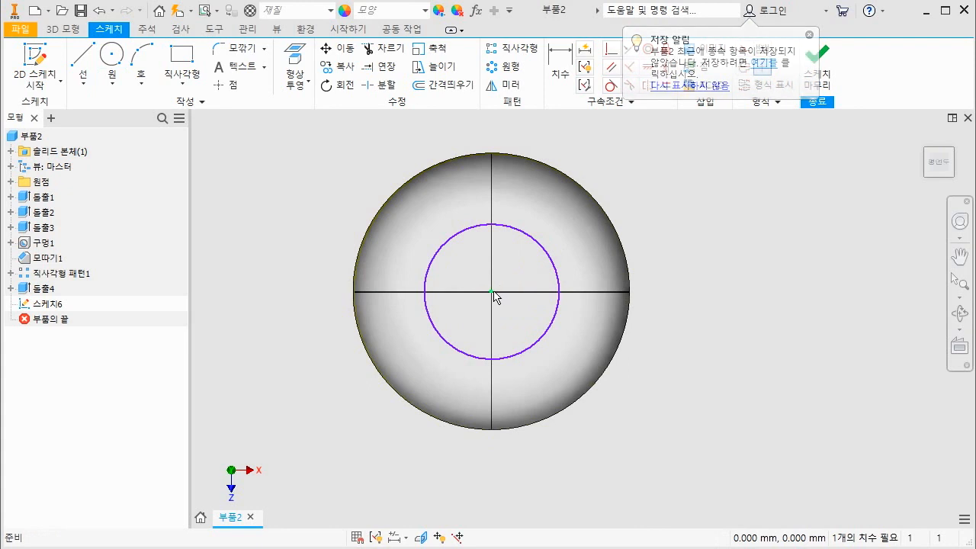
{"action": "left_click_drag", "start_coordinate": [496, 298], "coordinate": [436, 302]}
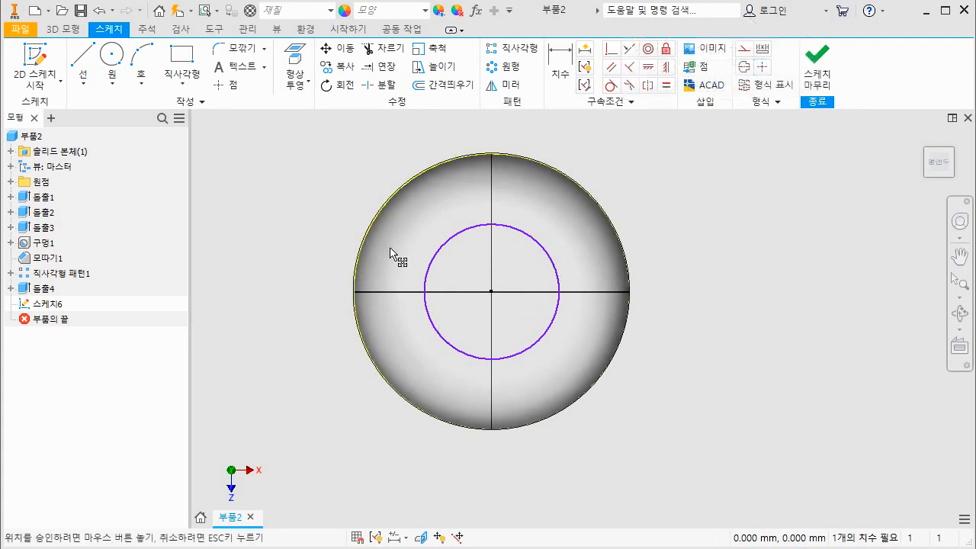
{"action": "left_click_drag", "start_coordinate": [390, 252], "coordinate": [442, 278]}
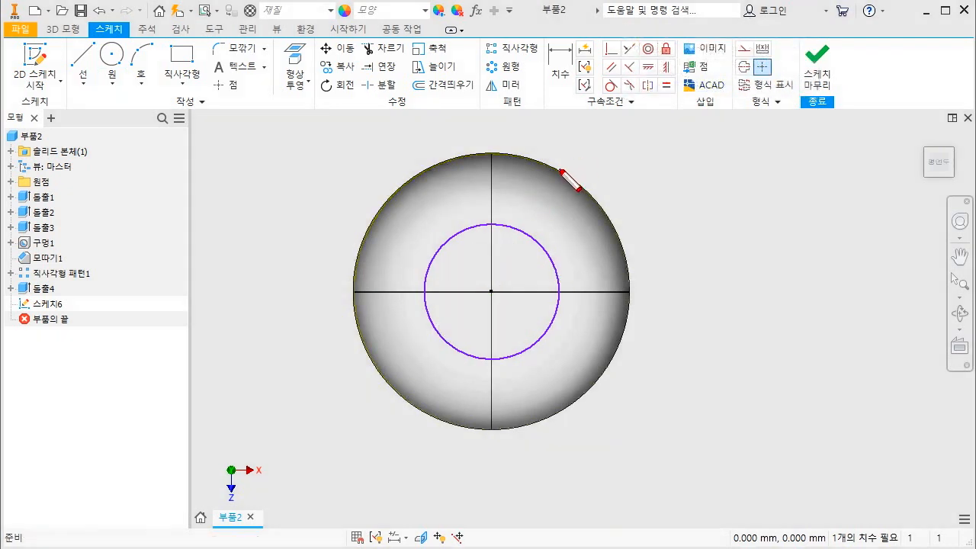
{"action": "left_click_drag", "start_coordinate": [557, 168], "coordinate": [544, 196]}
{"action": "left_click_drag", "start_coordinate": [468, 226], "coordinate": [489, 233]}
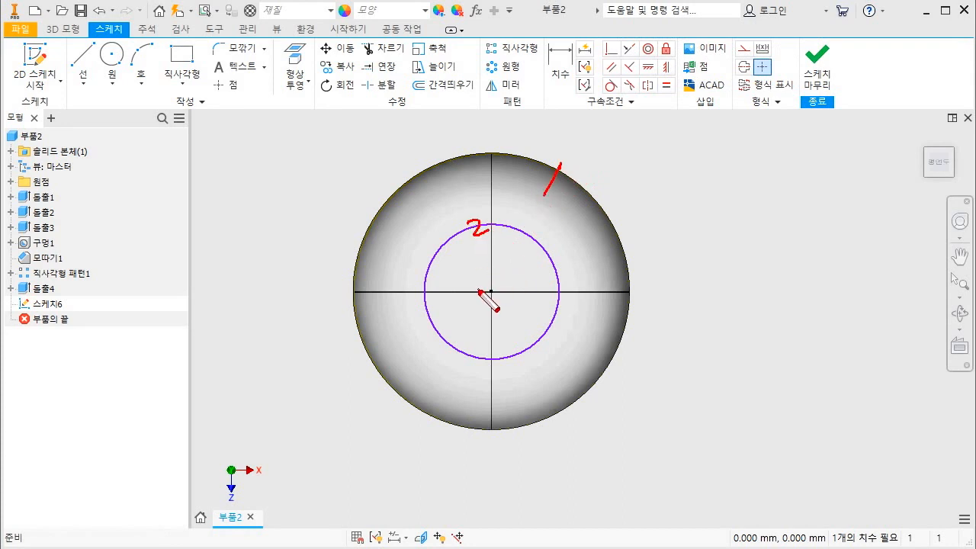
Step: Dimension the inner circle on the pocket floor and set its diameter to 20 mm
{"action": "left_click_drag", "start_coordinate": [492, 289], "coordinate": [489, 297]}
{"action": "key", "text": "Escape"}
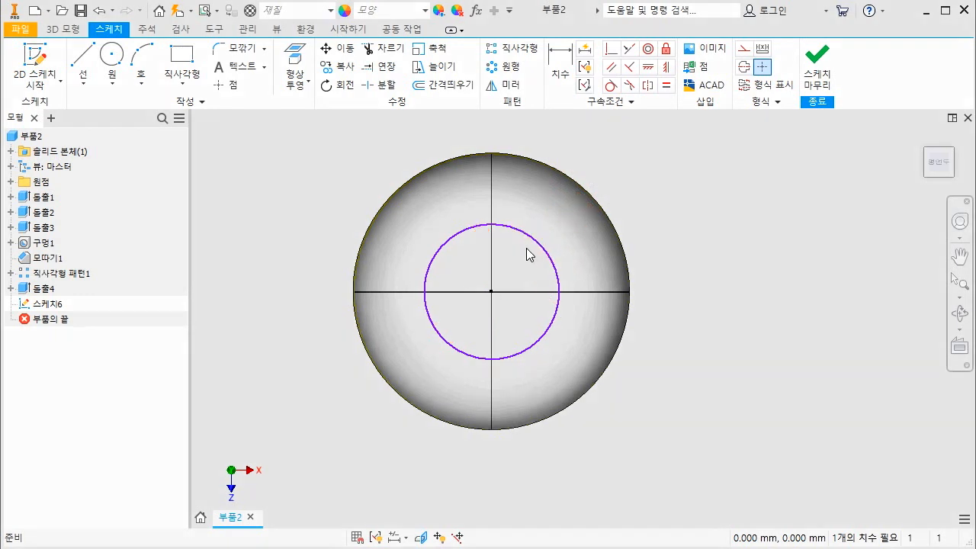
{"action": "key", "text": "d"}
{"action": "left_click", "coordinate": [557, 280]}
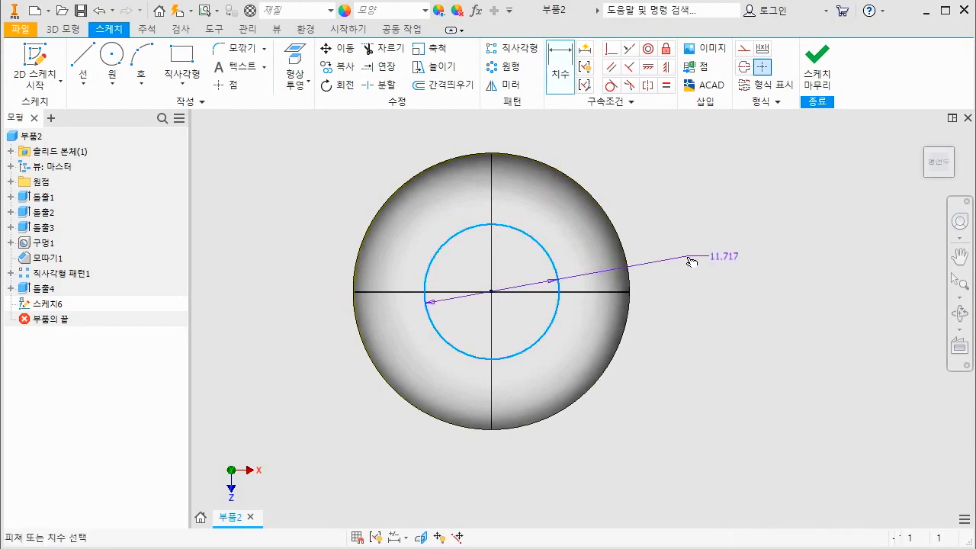
{"action": "left_click", "coordinate": [691, 257]}
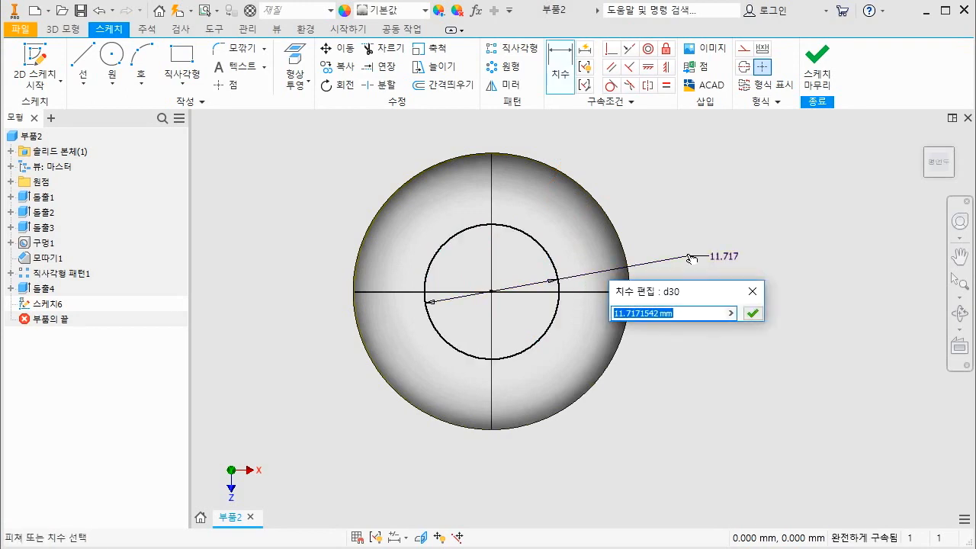
{"action": "type", "text": "20"}
{"action": "key", "text": "Return"}
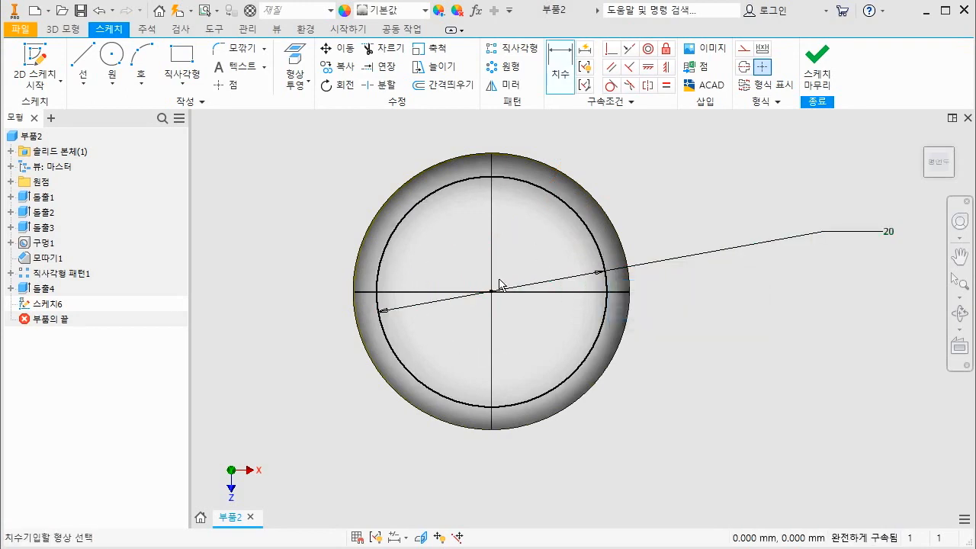
Step: Extrude the 20 mm circle as a 12 mm deep cut into the pocket floor
{"action": "key", "text": "e"}
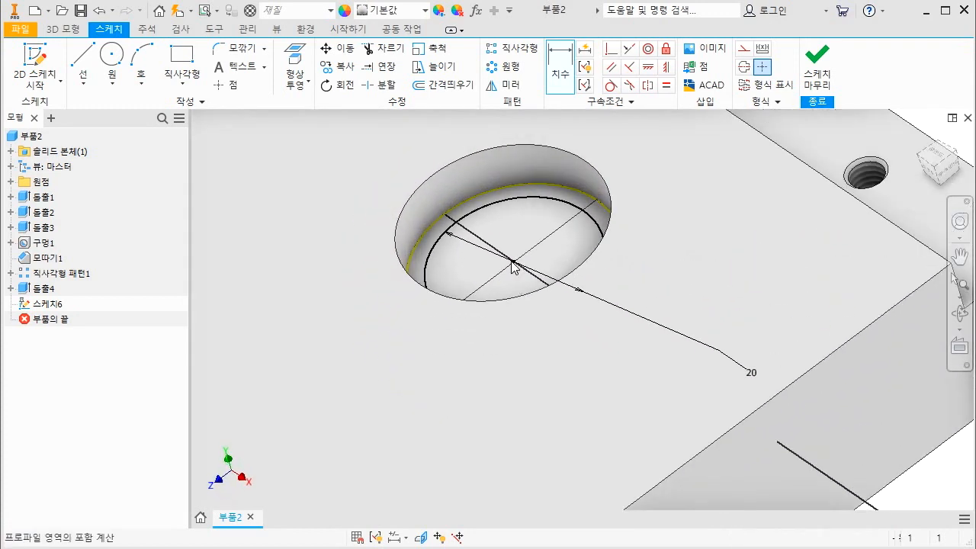
{"action": "left_click", "coordinate": [271, 209]}
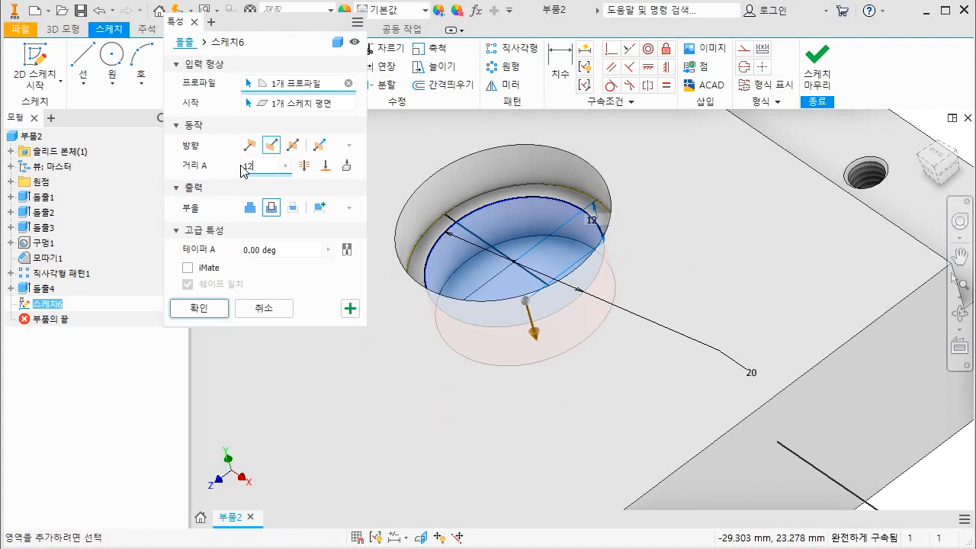
{"action": "left_click", "coordinate": [218, 314]}
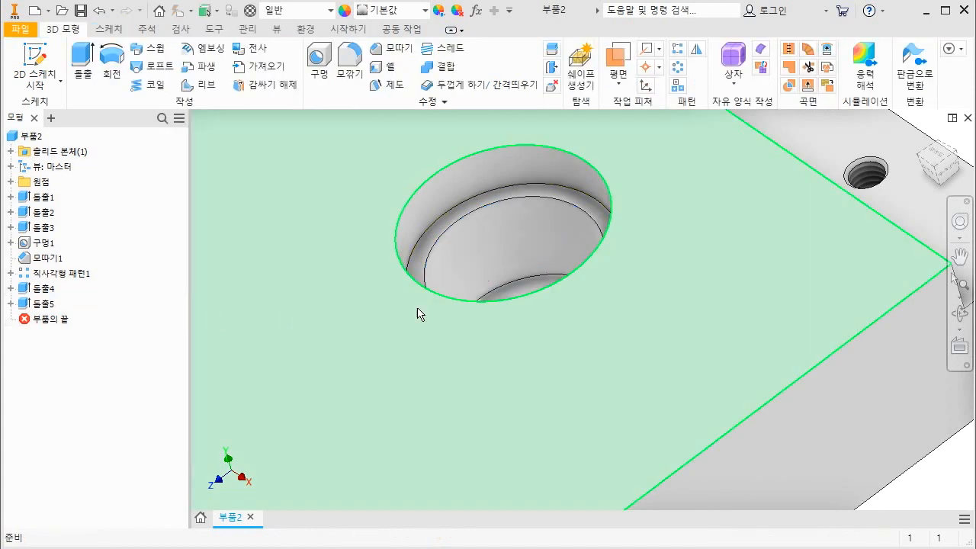
Step: Start a new sketch on the plate's underside, on the raised face with the three small holes
{"action": "scroll", "coordinate": [462, 319], "scroll_direction": "up", "scroll_amount": 5}
{"action": "key", "text": "F4"}
{"action": "left_click_drag", "start_coordinate": [564, 348], "coordinate": [562, 362]}
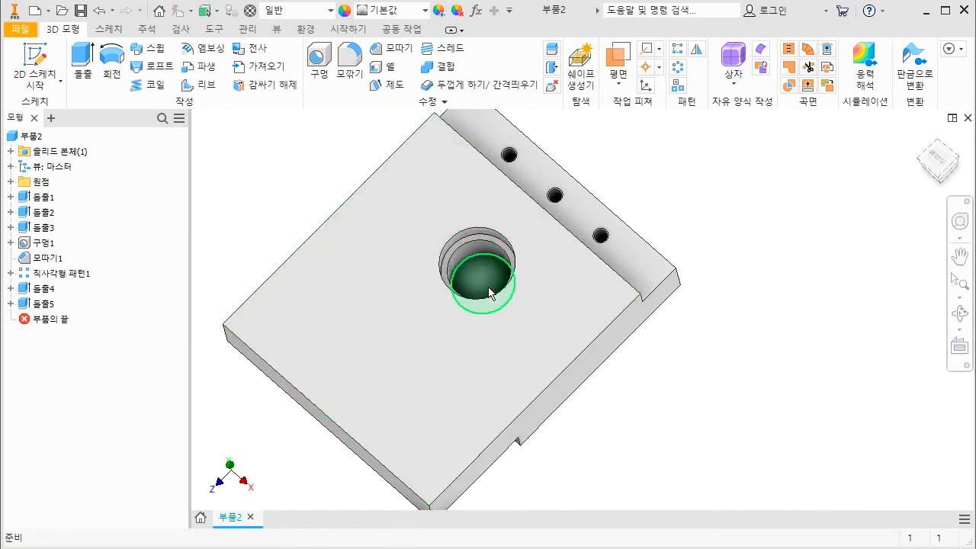
{"action": "key", "text": "F4"}
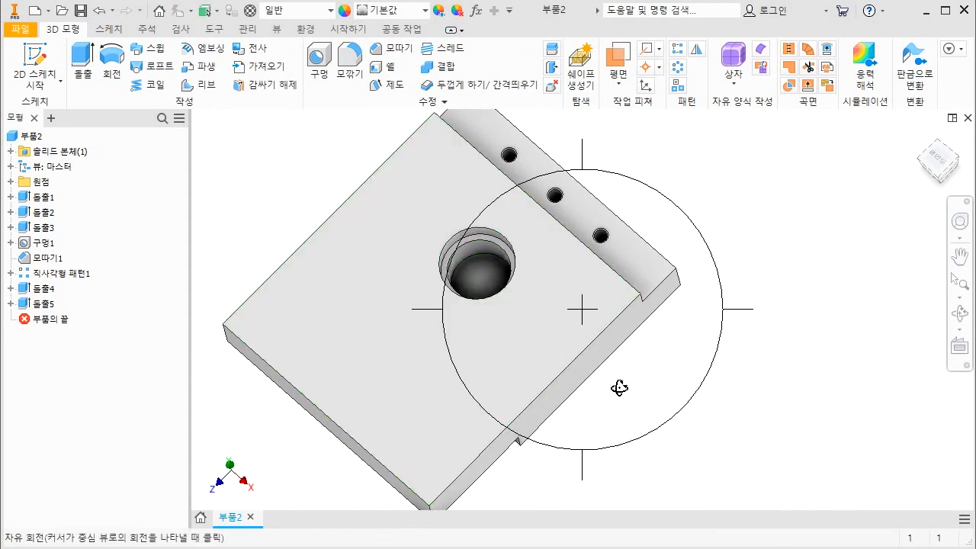
{"action": "left_click_drag", "start_coordinate": [618, 388], "coordinate": [471, 179]}
{"action": "scroll", "coordinate": [520, 196], "scroll_direction": "up", "scroll_amount": 4}
{"action": "left_click", "coordinate": [545, 285]}
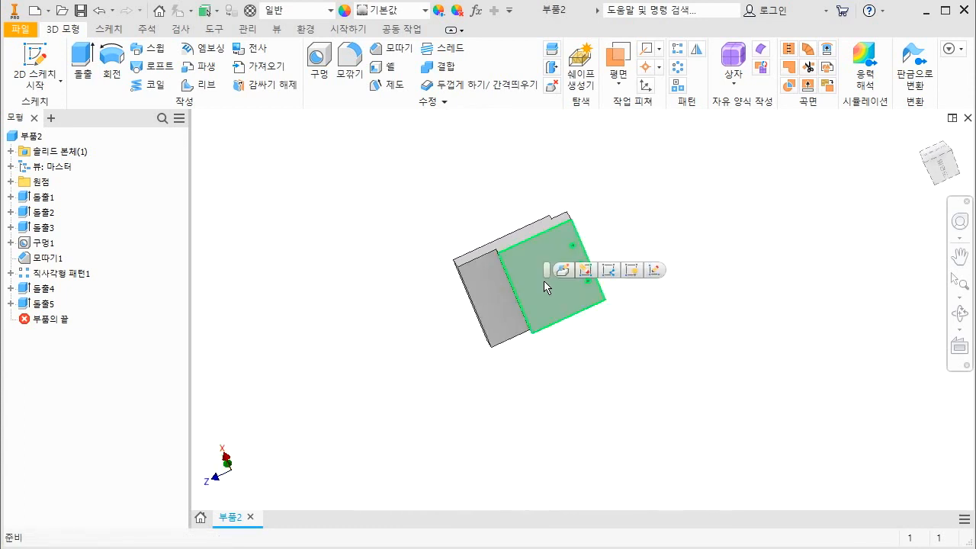
{"action": "scroll", "coordinate": [539, 270], "scroll_direction": "down", "scroll_amount": 3}
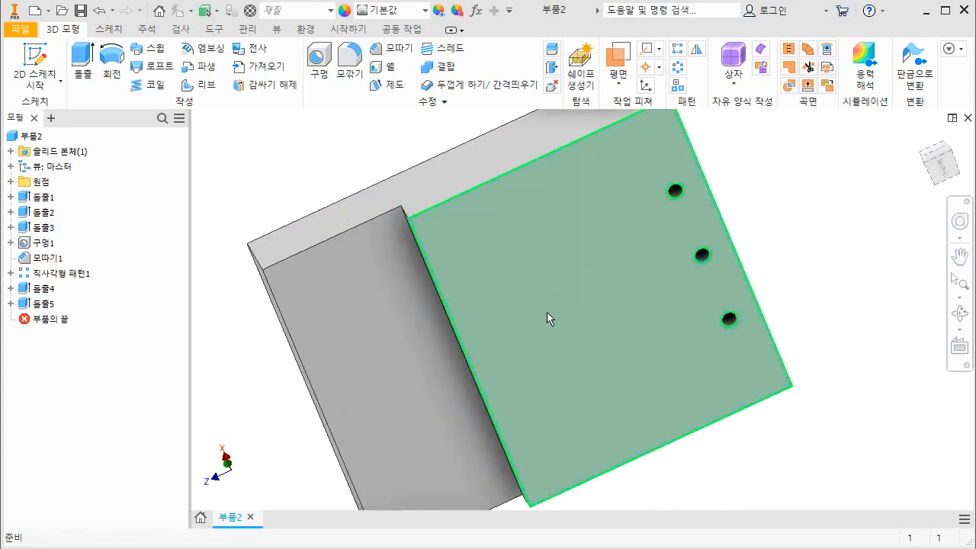
{"action": "left_click", "coordinate": [545, 313]}
{"action": "right_click", "coordinate": [545, 313]}
{"action": "left_click", "coordinate": [560, 358]}
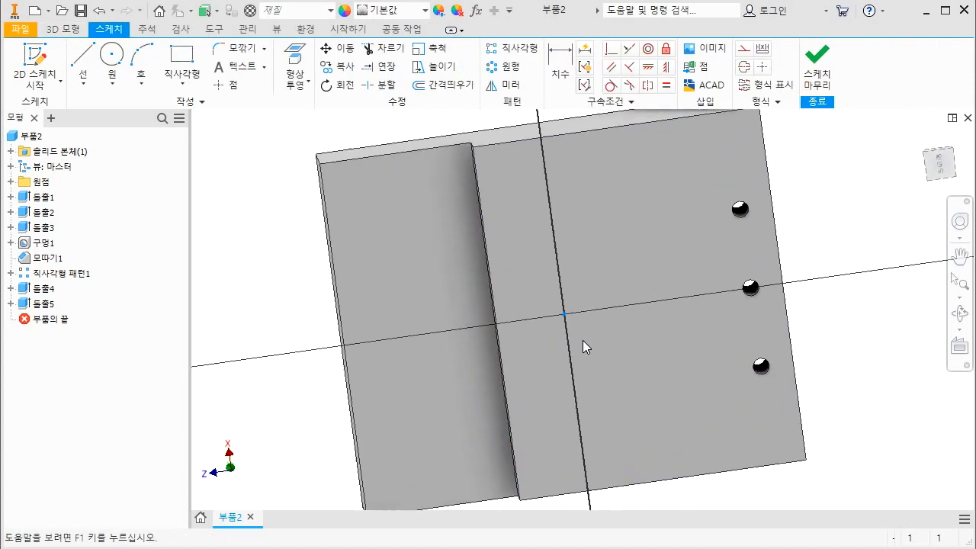
{"action": "left_click", "coordinate": [956, 138]}
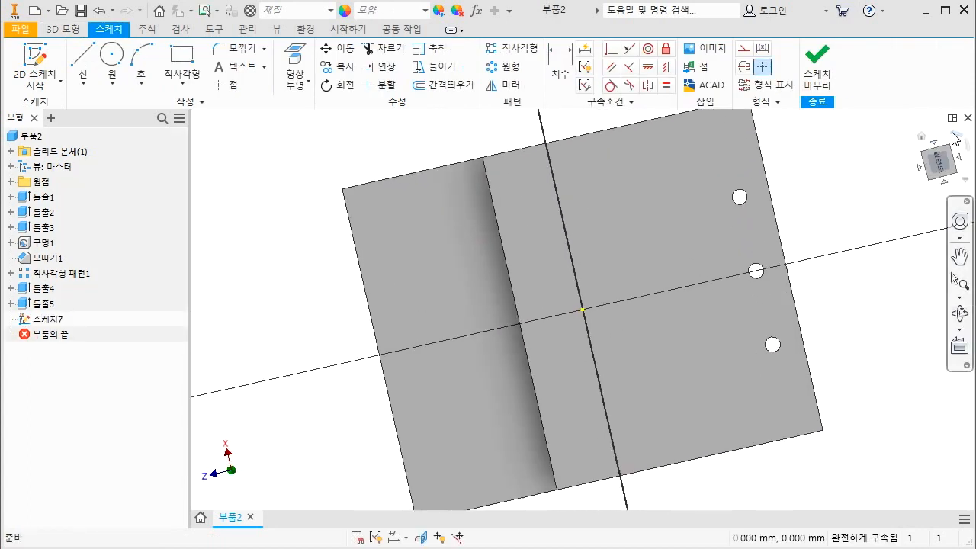
Step: Sketch a circle about 45 mm in diameter on the underside, concentric with the projected 20 mm bore edge
{"action": "left_click", "coordinate": [112, 55]}
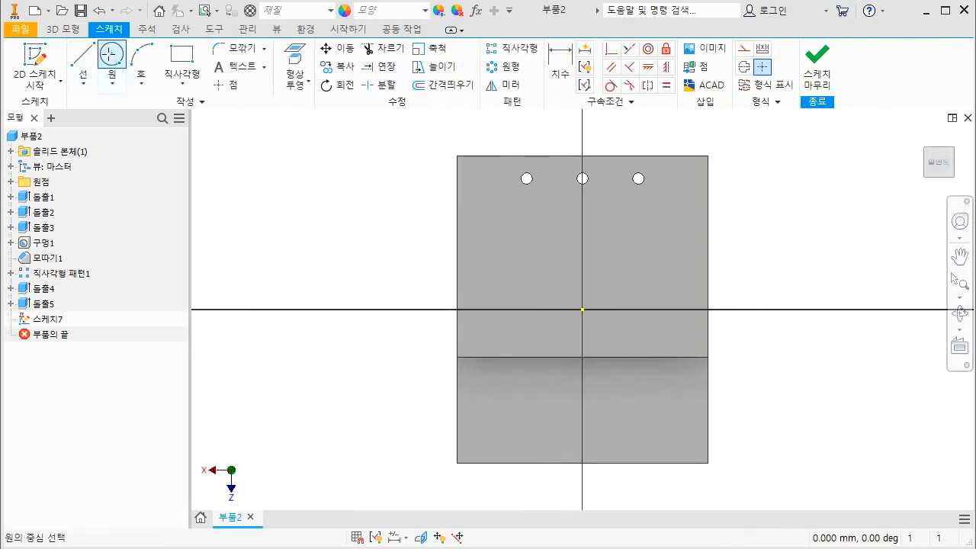
{"action": "left_click", "coordinate": [583, 272]}
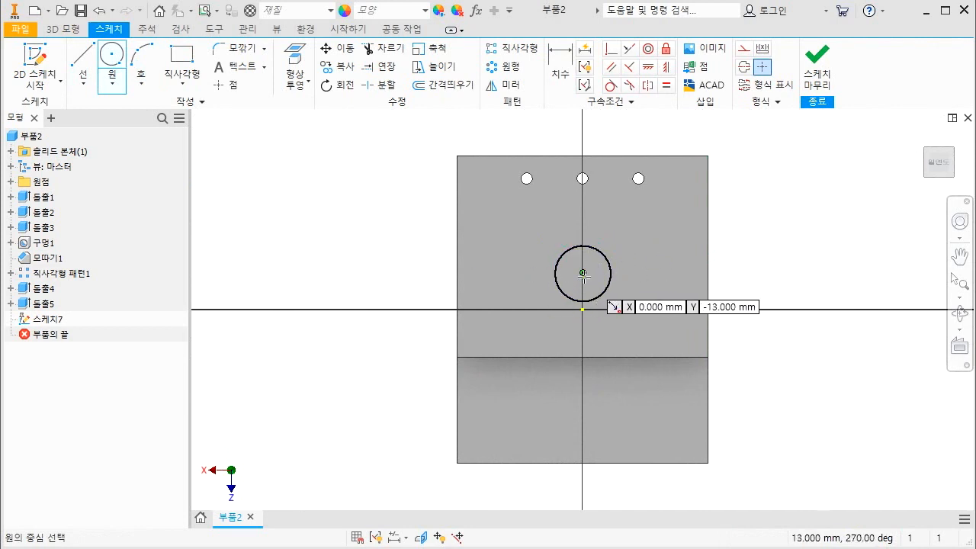
{"action": "scroll", "coordinate": [615, 262], "scroll_direction": "up", "scroll_amount": 3}
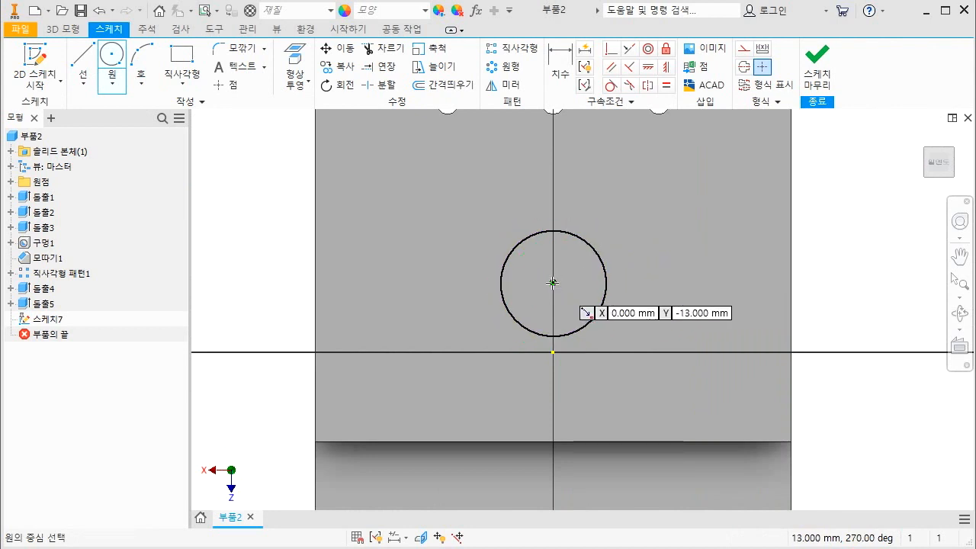
{"action": "left_click", "coordinate": [553, 283]}
{"action": "left_click", "coordinate": [664, 236]}
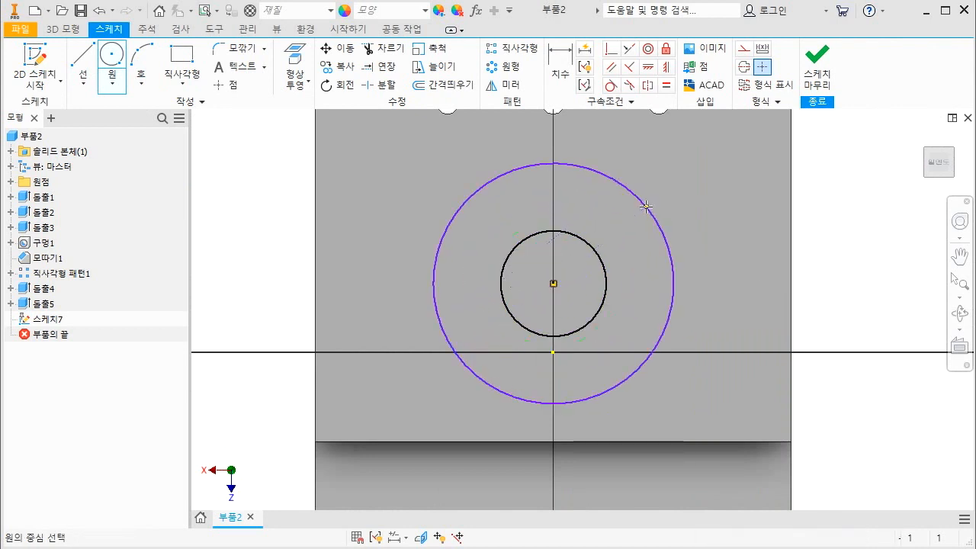
{"action": "key", "text": "Escape"}
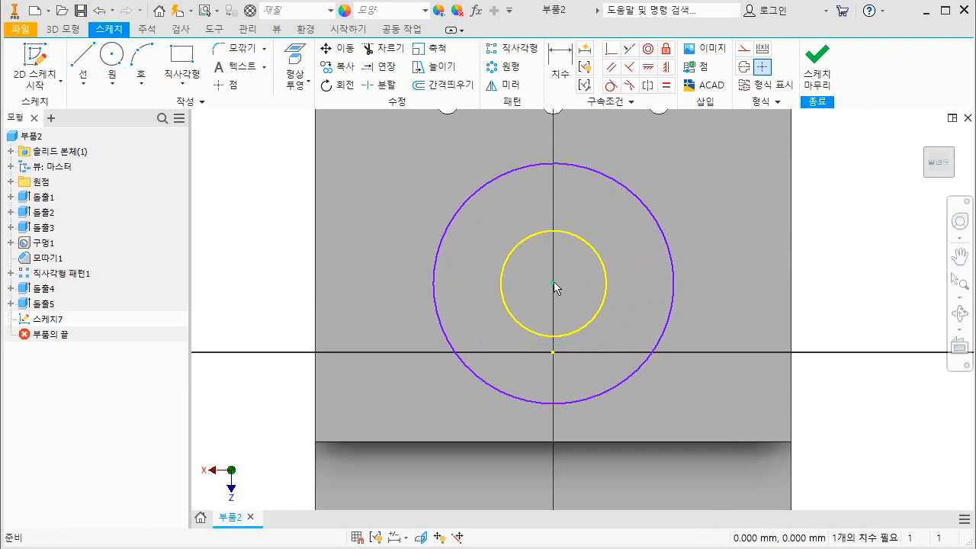
Step: Dimension the outer circle on the underside and set its diameter to 24 mm
{"action": "mouse_move", "coordinate": [553, 283]}
{"action": "left_mouse_down"}
{"action": "mouse_move", "coordinate": [600, 259]}
{"action": "mouse_move", "coordinate": [524, 225]}
{"action": "mouse_move", "coordinate": [479, 297]}
{"action": "mouse_move", "coordinate": [552, 293]}
{"action": "left_mouse_up"}
{"action": "key", "text": "d"}
{"action": "left_click", "coordinate": [674, 263]}
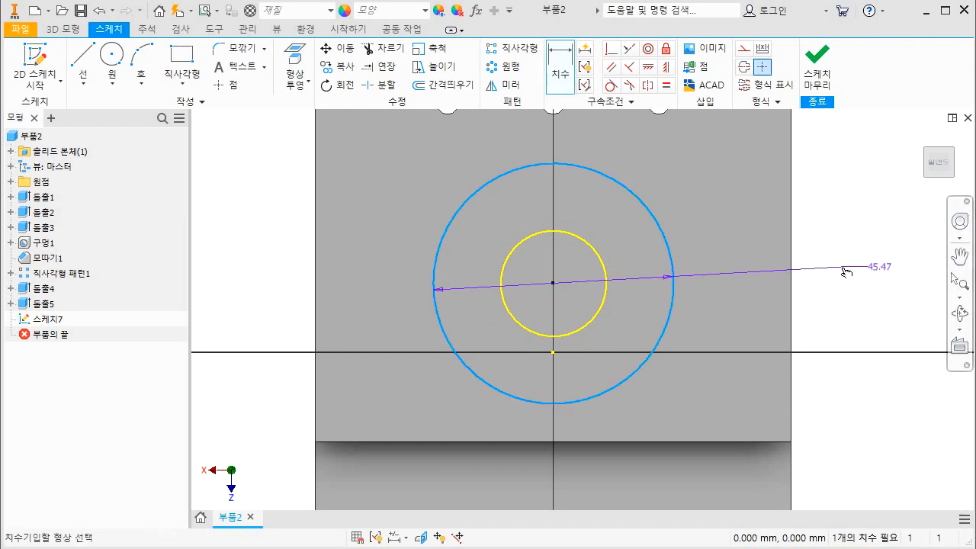
{"action": "left_click", "coordinate": [845, 272]}
{"action": "type", "text": "24"}
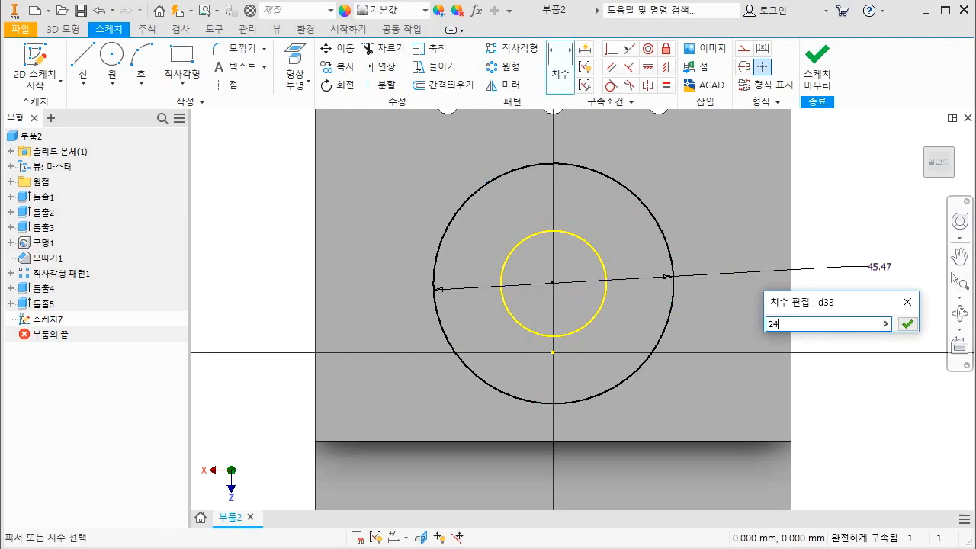
{"action": "key", "text": "Return"}
Step: Extrude both regions of the 24 mm circle as a 4 mm deep cut into the underside
{"action": "key", "text": "e"}
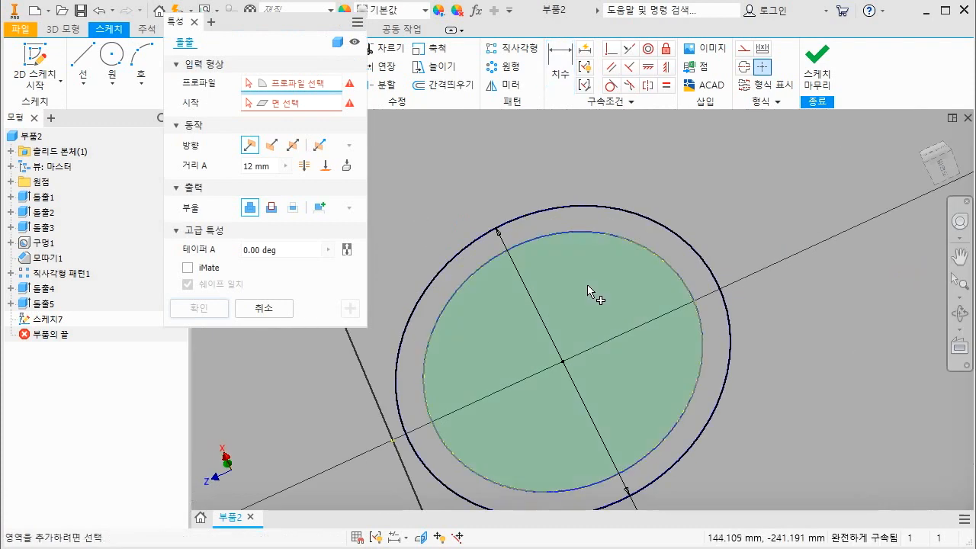
{"action": "left_click", "coordinate": [601, 234]}
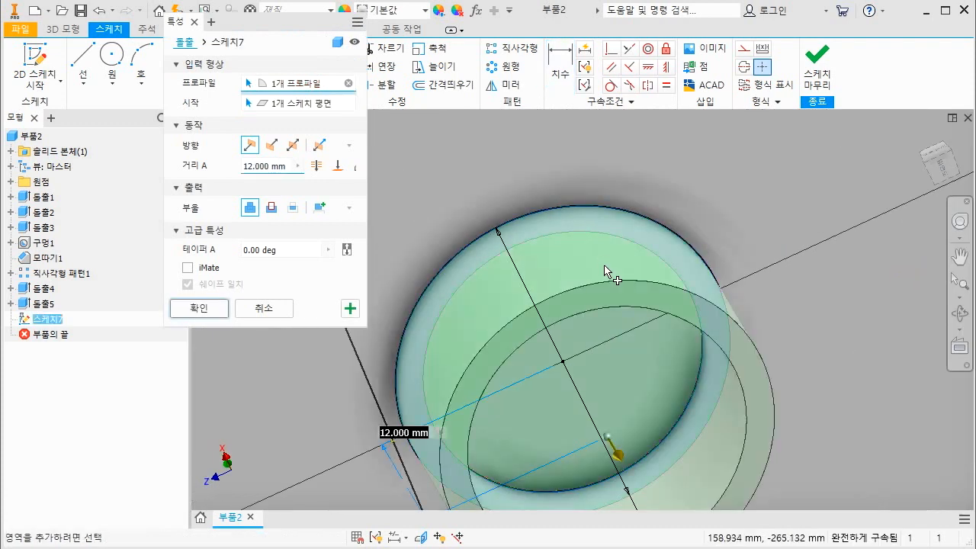
{"action": "left_click", "coordinate": [618, 349]}
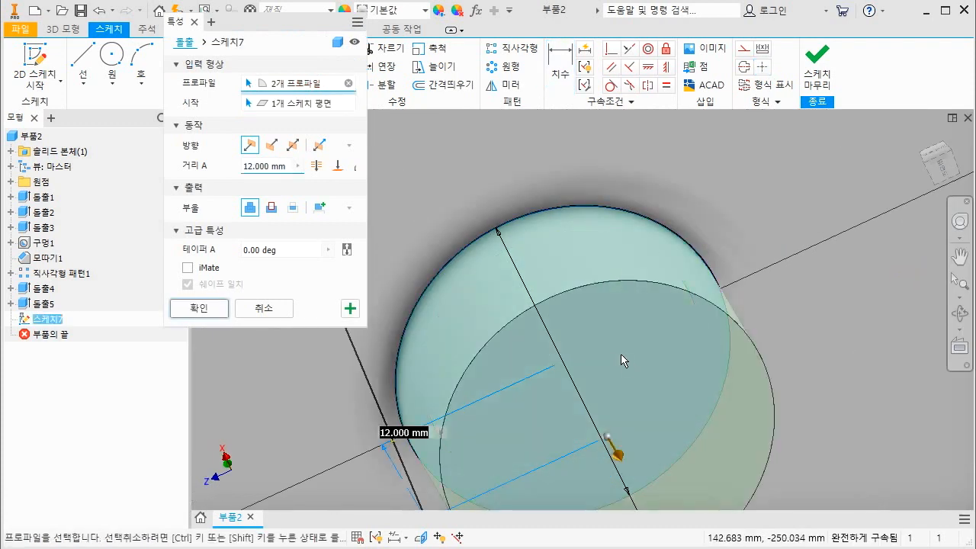
{"action": "left_click", "coordinate": [272, 208]}
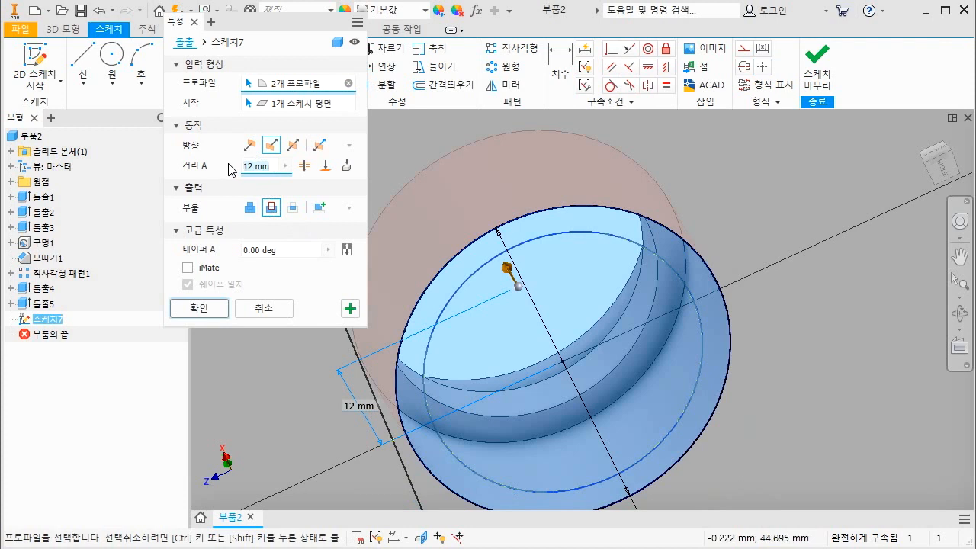
{"action": "type", "text": "4"}
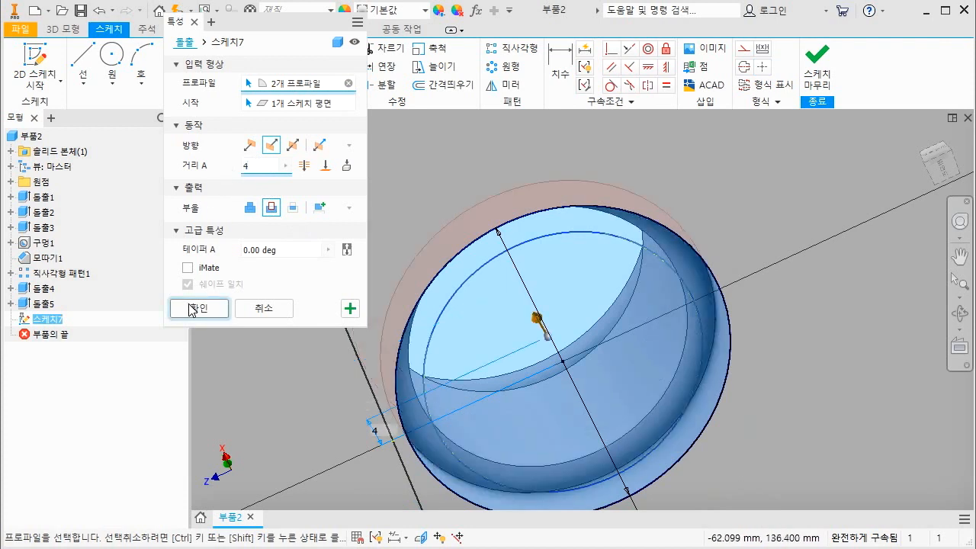
{"action": "left_click", "coordinate": [191, 309]}
{"action": "scroll", "coordinate": [538, 331], "scroll_direction": "down", "scroll_amount": 5}
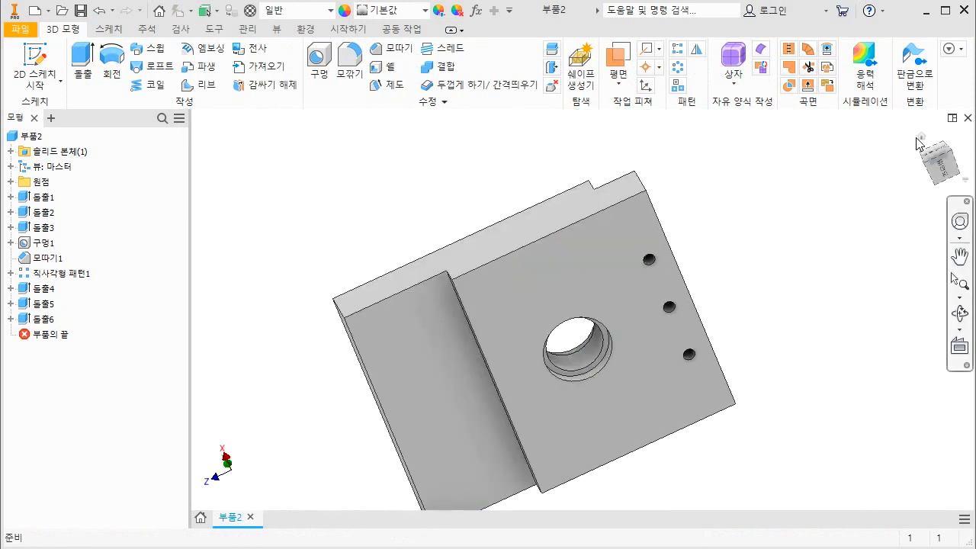
{"action": "left_click", "coordinate": [918, 138]}
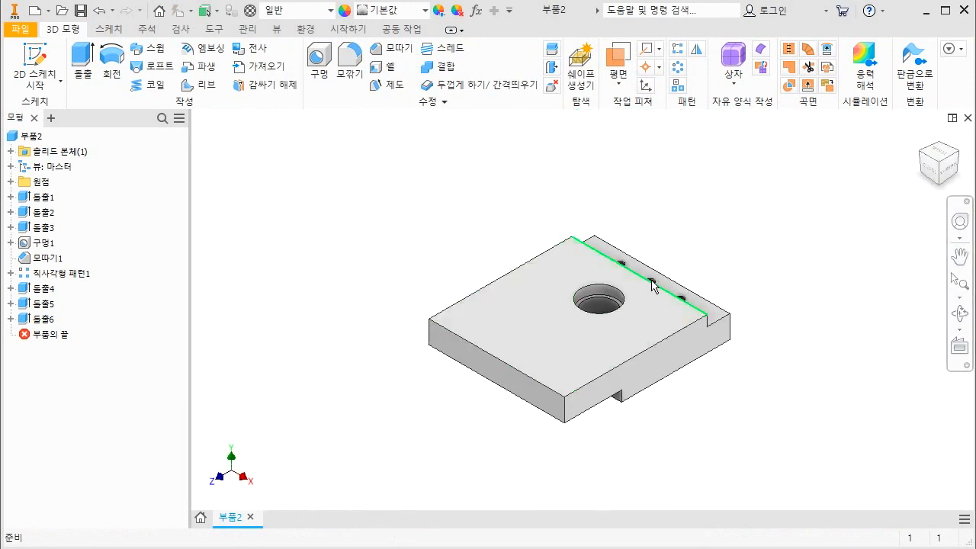
{"action": "middle_click_drag", "start_coordinate": [652, 281], "coordinate": [662, 392], "text": "shift"}
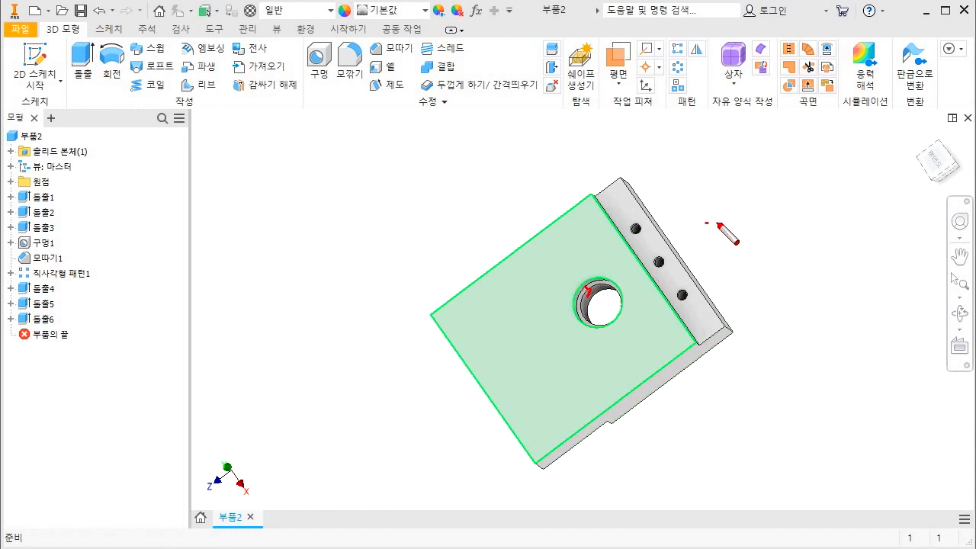
{"action": "left_click_drag", "start_coordinate": [717, 223], "coordinate": [462, 411]}
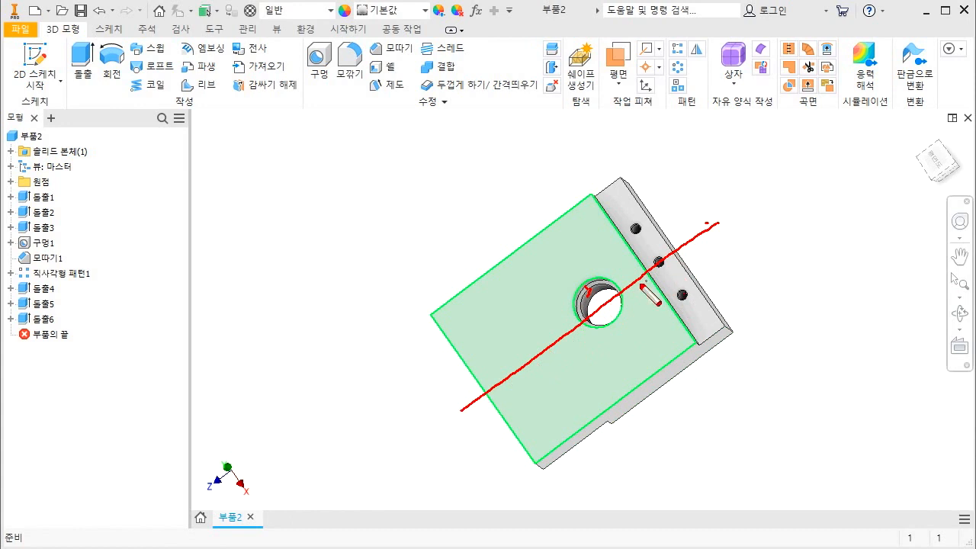
{"action": "mouse_move", "coordinate": [590, 324]}
{"action": "left_mouse_down"}
{"action": "mouse_move", "coordinate": [621, 288]}
{"action": "mouse_move", "coordinate": [645, 305]}
{"action": "mouse_move", "coordinate": [610, 319]}
{"action": "mouse_move", "coordinate": [626, 306]}
{"action": "mouse_move", "coordinate": [635, 340]}
{"action": "left_mouse_up"}
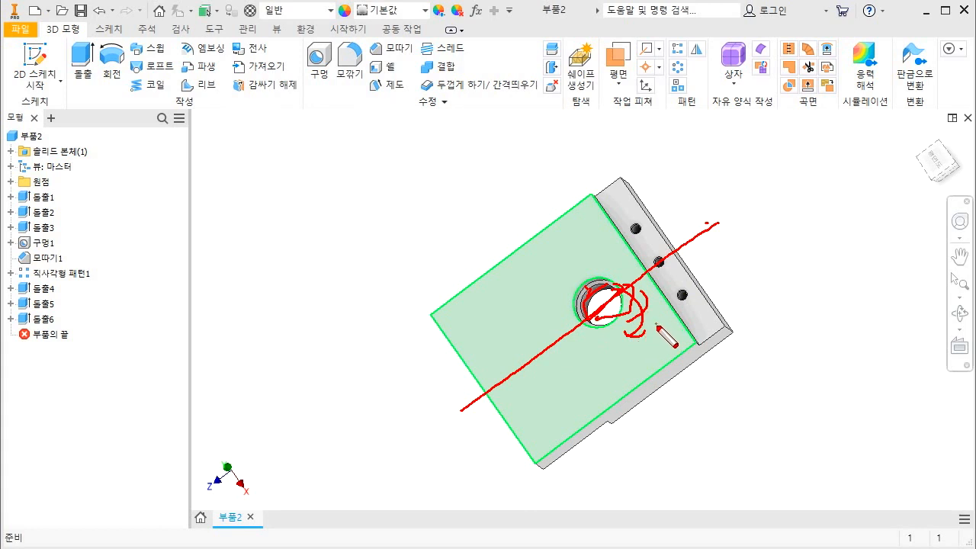
{"action": "key", "text": "Escape"}
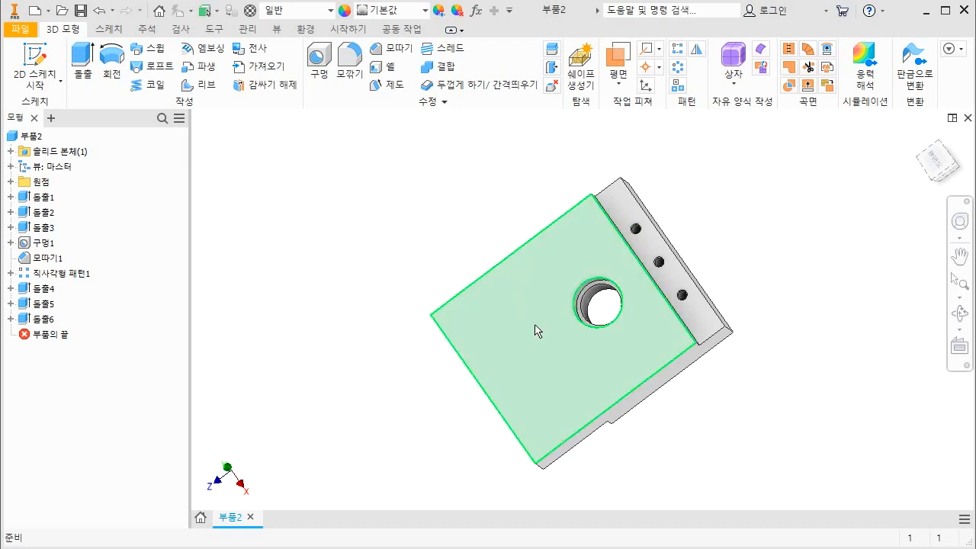
{"action": "key", "text": "ctrl+2"}
{"action": "left_click_drag", "start_coordinate": [626, 281], "coordinate": [626, 280]}
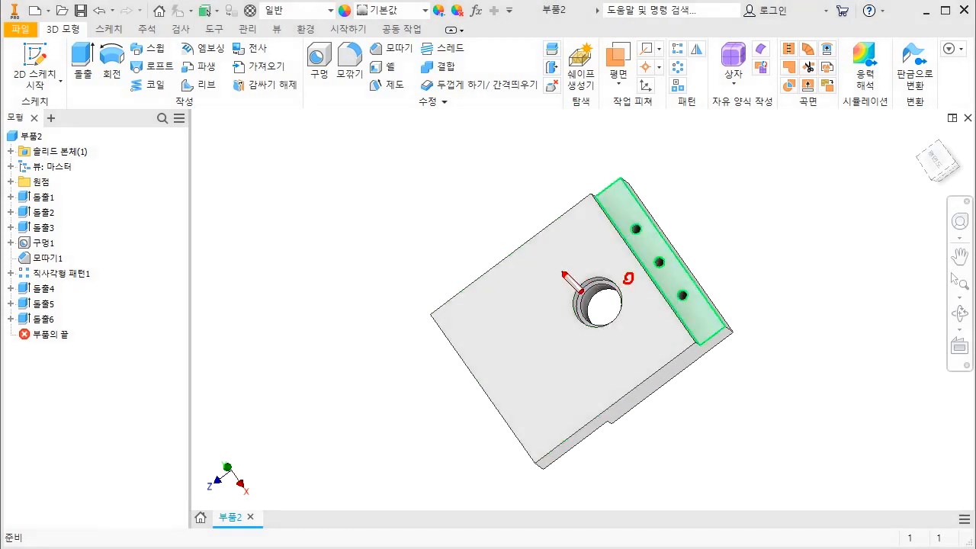
{"action": "left_click_drag", "start_coordinate": [564, 273], "coordinate": [561, 277]}
{"action": "left_click_drag", "start_coordinate": [547, 314], "coordinate": [547, 323]}
{"action": "left_click_drag", "start_coordinate": [599, 342], "coordinate": [604, 336]}
{"action": "key", "text": "Escape"}
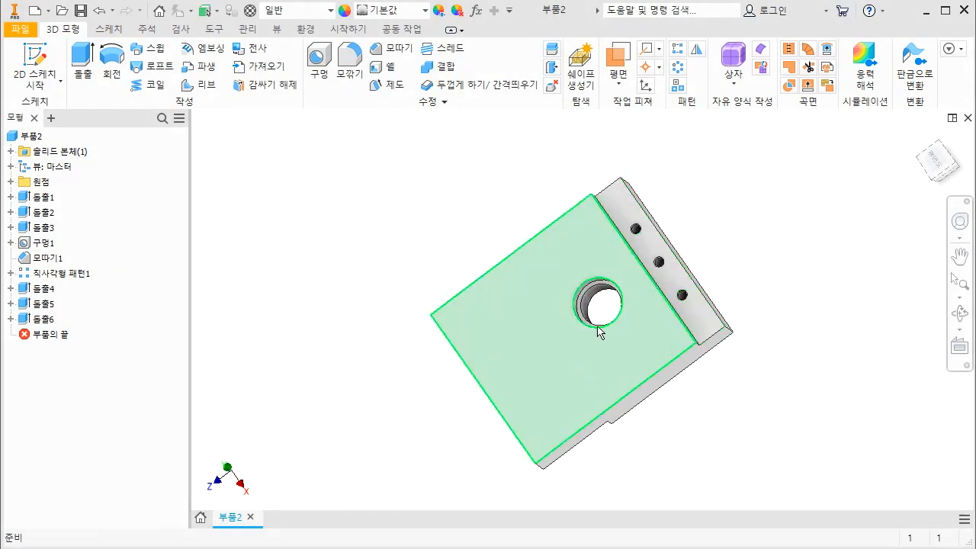
Step: Start a new sketch on the plate's large top face around the round bore
{"action": "left_click", "coordinate": [510, 336]}
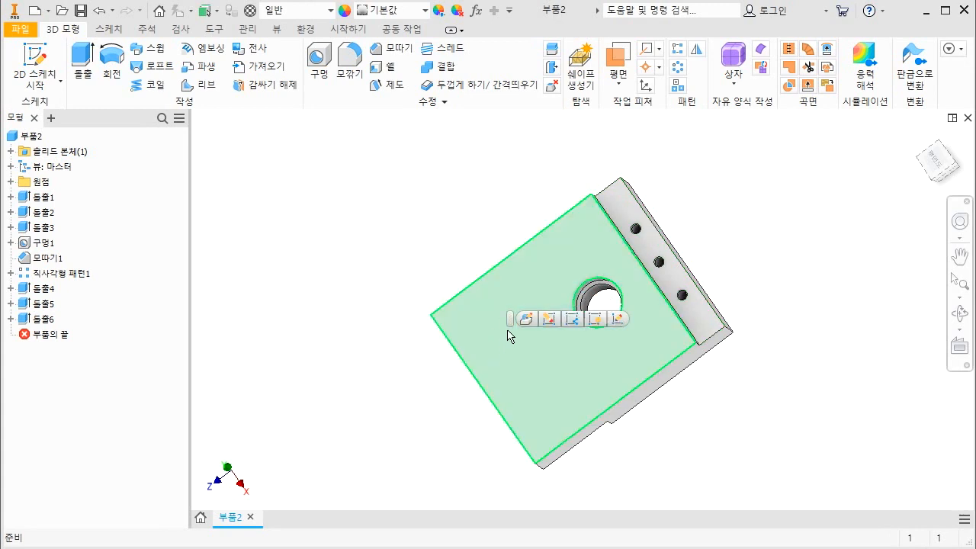
{"action": "right_click", "coordinate": [511, 337]}
{"action": "left_click", "coordinate": [508, 374]}
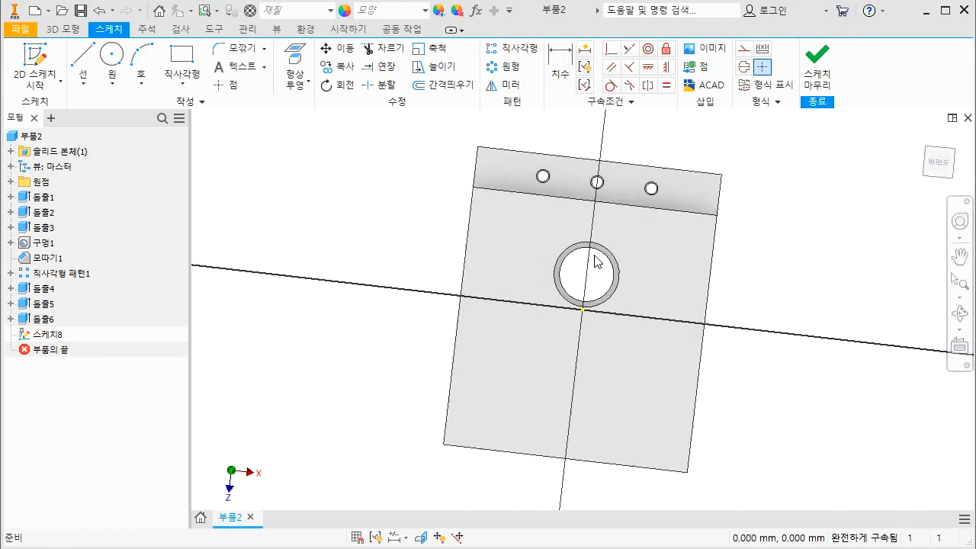
Step: Sketch a circle about 38 mm in diameter on the top face, concentric with the round bore
{"action": "left_click", "coordinate": [110, 53]}
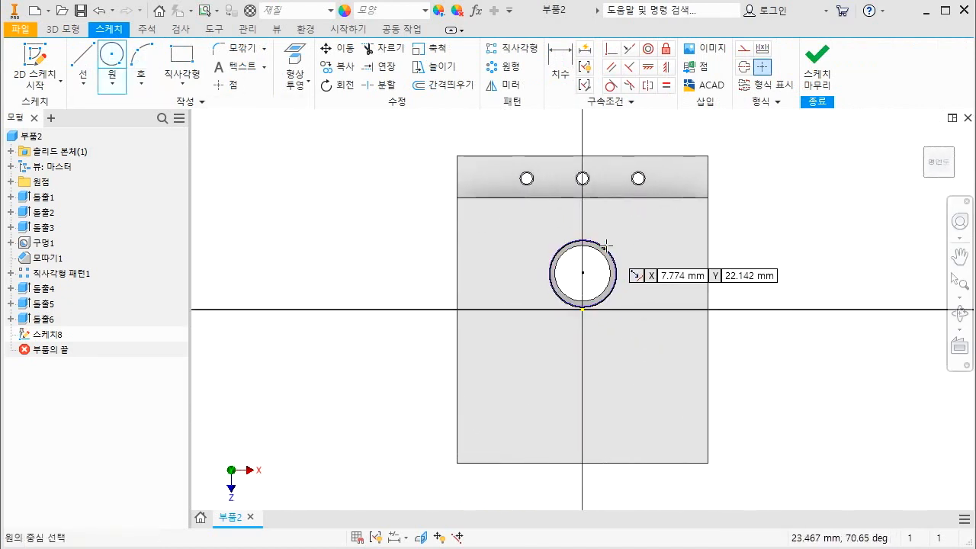
{"action": "left_click", "coordinate": [582, 273]}
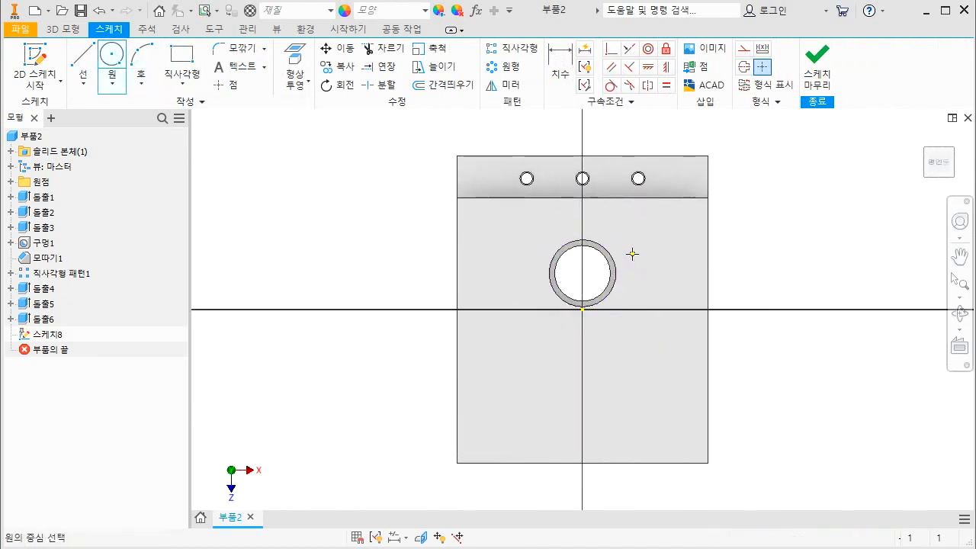
{"action": "left_click", "coordinate": [632, 253]}
{"action": "key", "text": "Escape"}
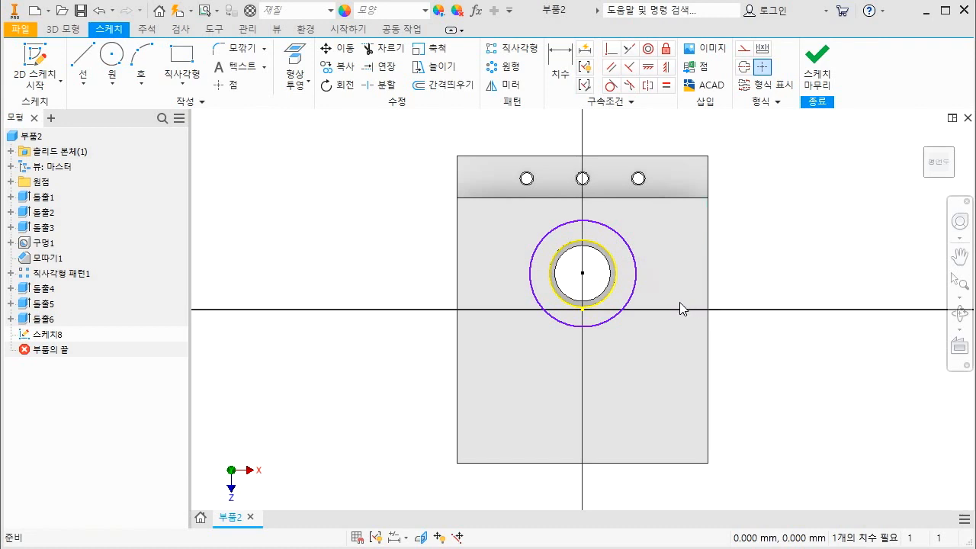
Step: Dimension the new circle around the bore and set its diameter to 32 mm
{"action": "key", "text": "d"}
{"action": "left_click", "coordinate": [639, 283]}
{"action": "left_click", "coordinate": [752, 273]}
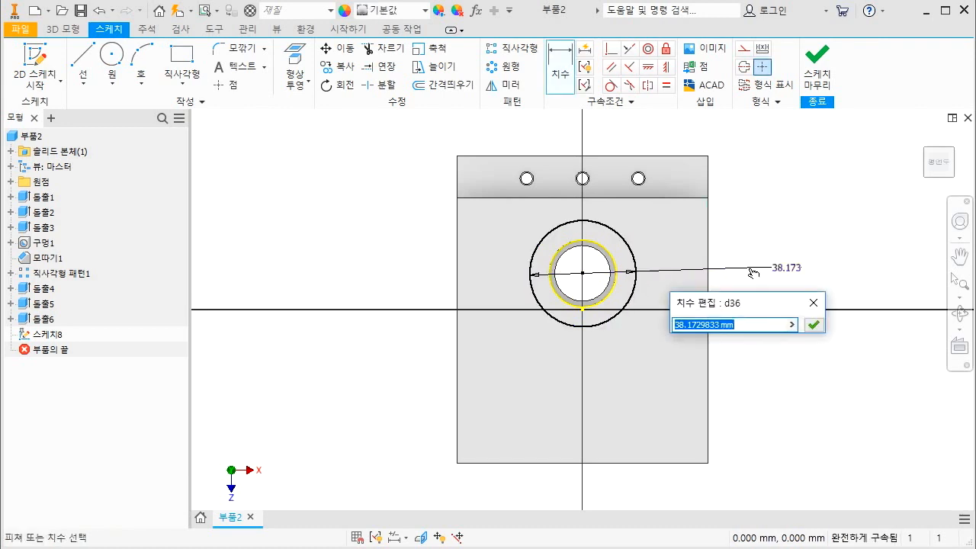
{"action": "type", "text": "32"}
{"action": "key", "text": "Return"}
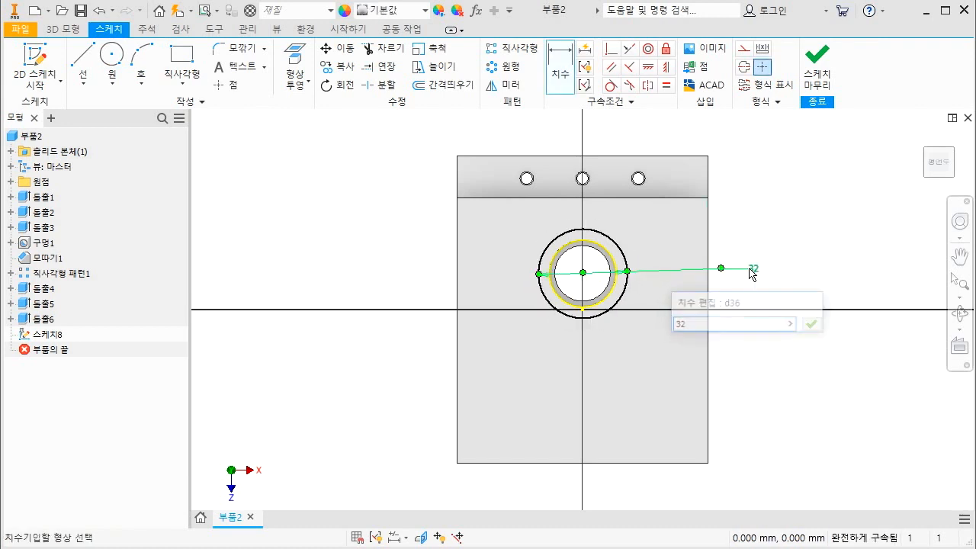
{"action": "key", "text": "l"}
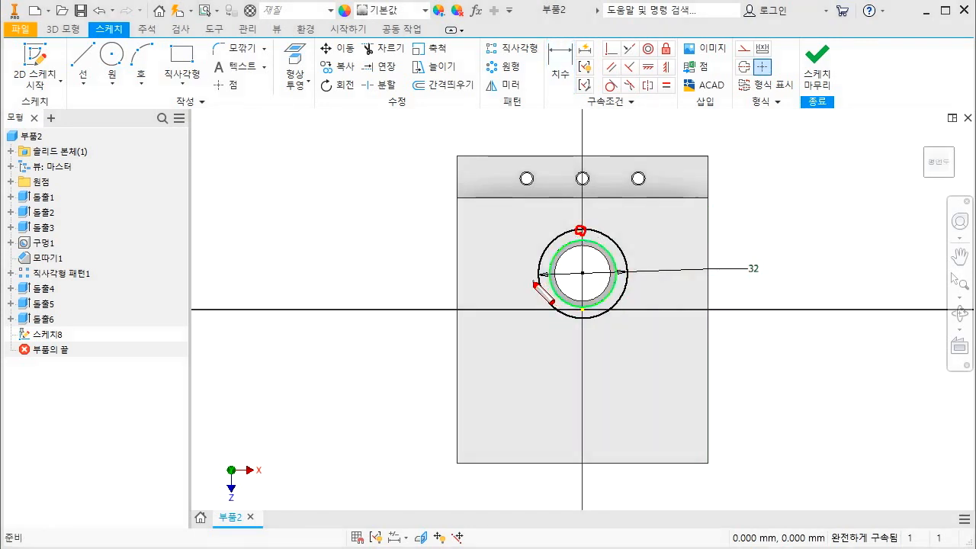
{"action": "left_click_drag", "start_coordinate": [587, 316], "coordinate": [578, 324]}
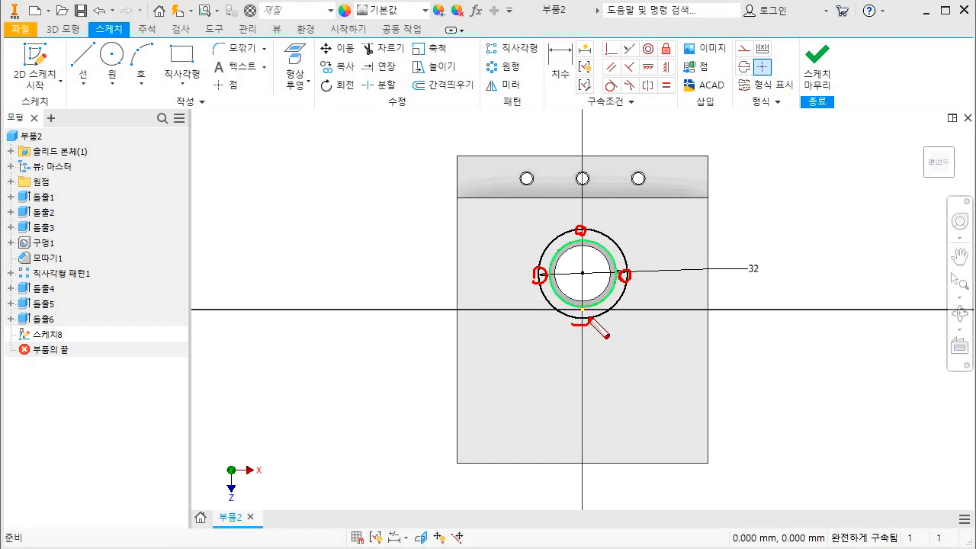
{"action": "left_click_drag", "start_coordinate": [602, 233], "coordinate": [625, 255]}
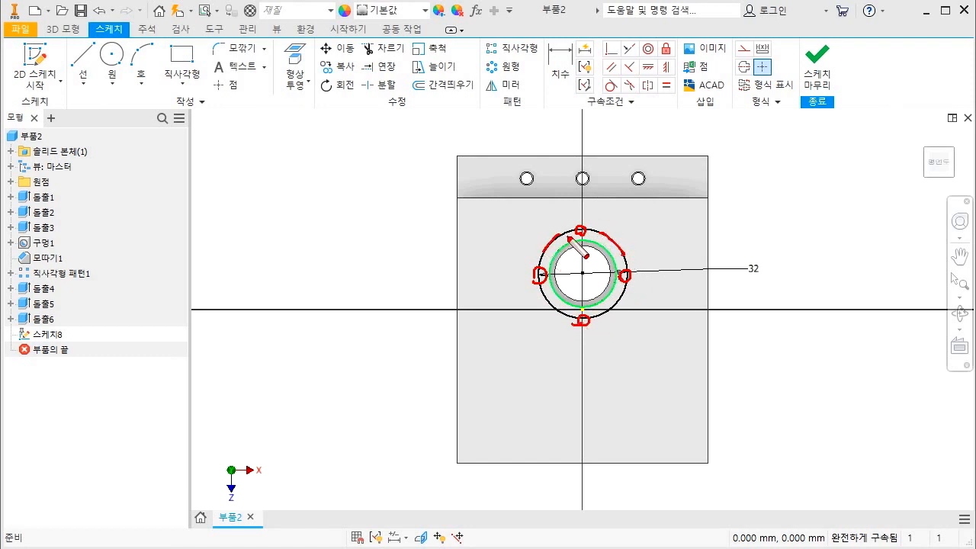
{"action": "key", "text": "Escape"}
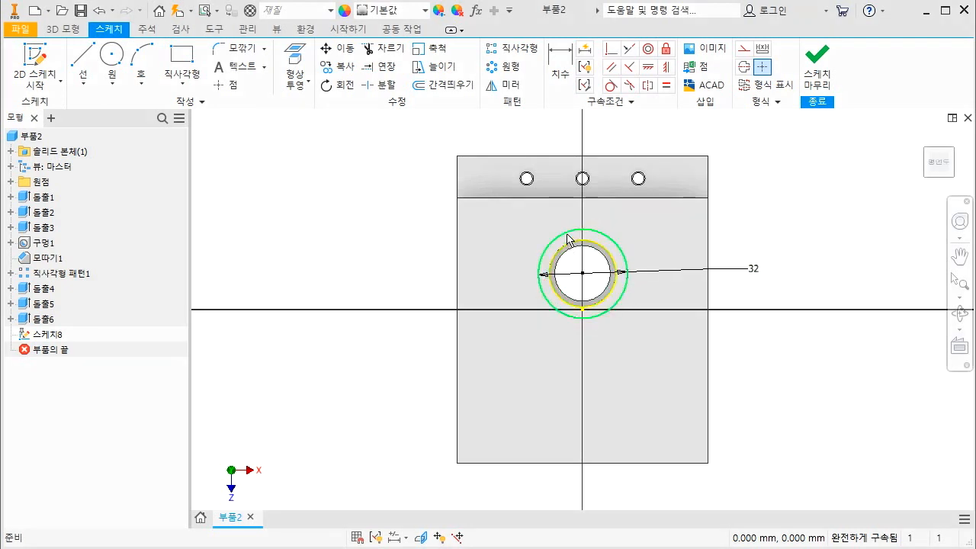
Step: Convert the 32 mm circle to construction geometry
{"action": "left_click", "coordinate": [571, 230]}
{"action": "left_click", "coordinate": [744, 48]}
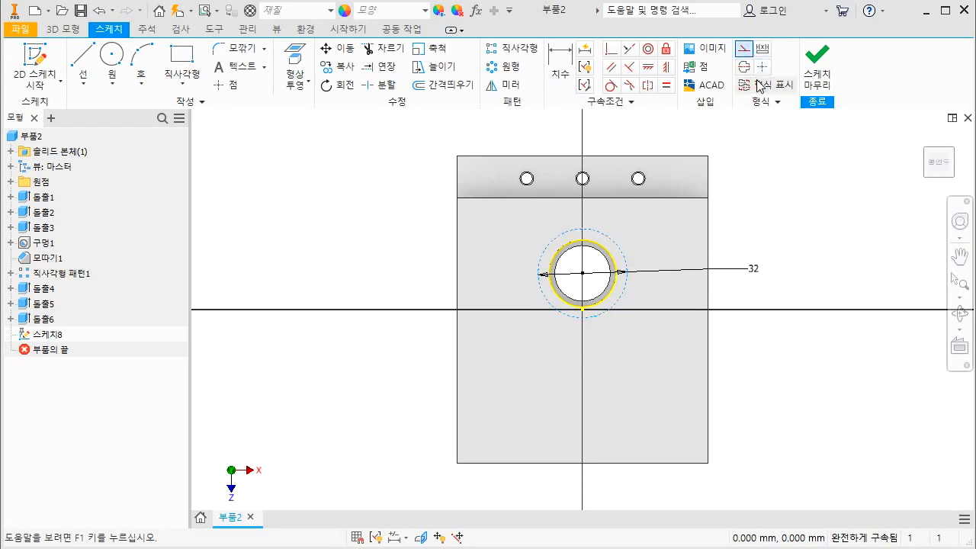
{"action": "left_click", "coordinate": [635, 233]}
Step: Sketch a small circle about 4 mm in diameter, centred on the upper arc of the 32 mm construction circle
{"action": "left_click", "coordinate": [112, 63]}
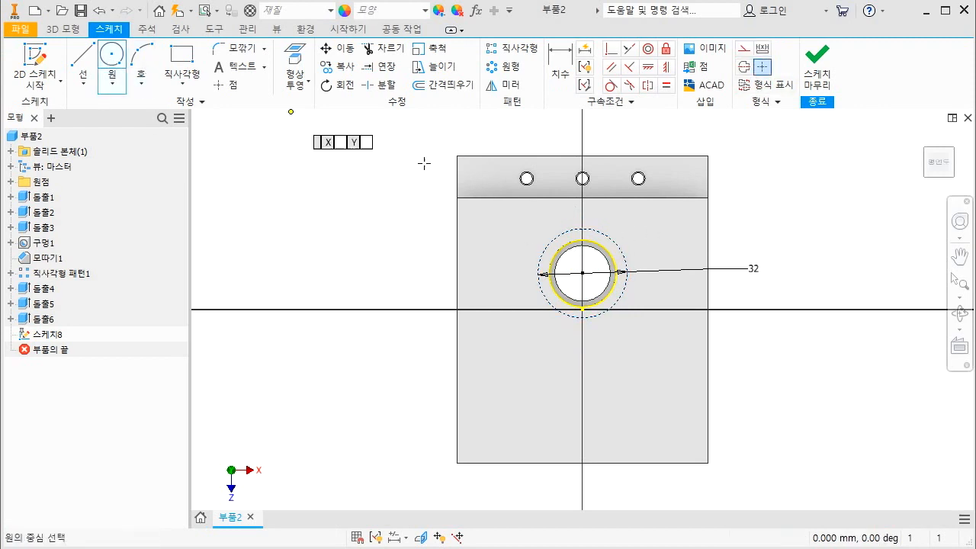
{"action": "scroll", "coordinate": [534, 206], "scroll_direction": "up", "scroll_amount": 5}
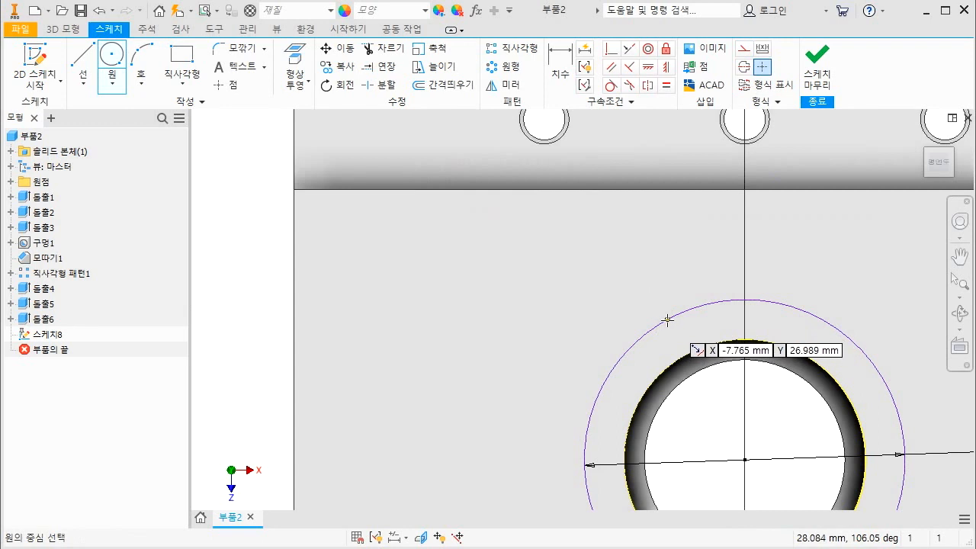
{"action": "left_click", "coordinate": [667, 320]}
{"action": "left_click", "coordinate": [684, 327]}
{"action": "scroll", "coordinate": [458, 228], "scroll_direction": "down", "scroll_amount": 5}
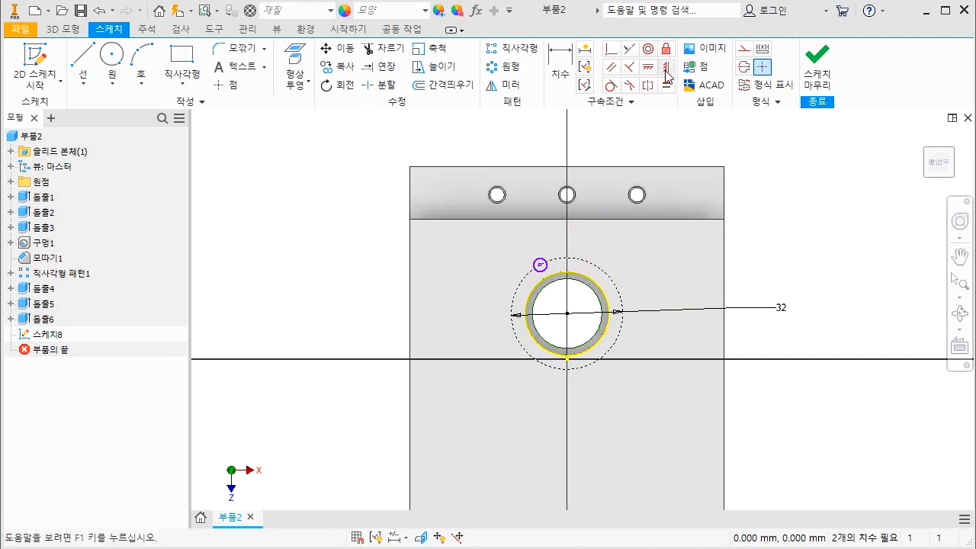
Step: Dimension the horizontal offset between the small circle's centre and the bore centre and set it to 0
{"action": "key", "text": "d"}
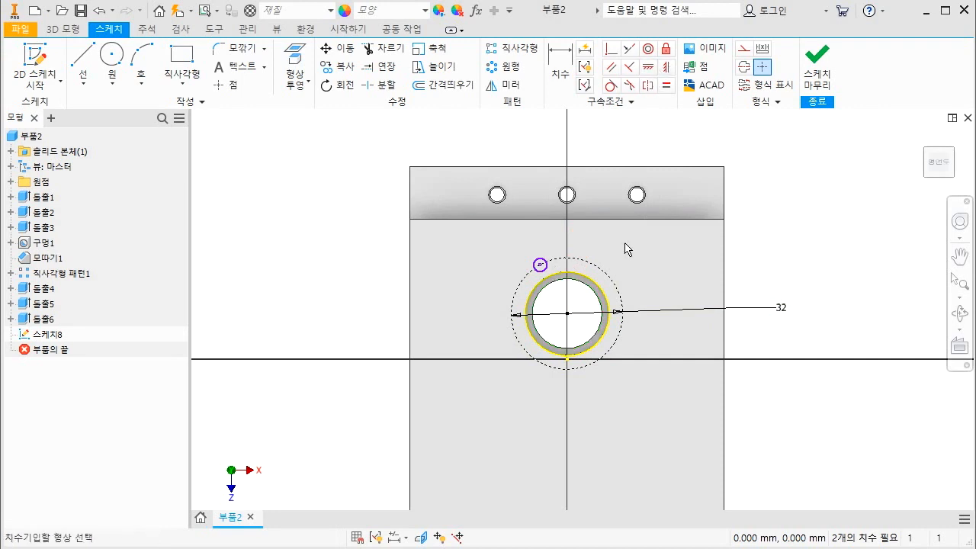
{"action": "left_click", "coordinate": [564, 314]}
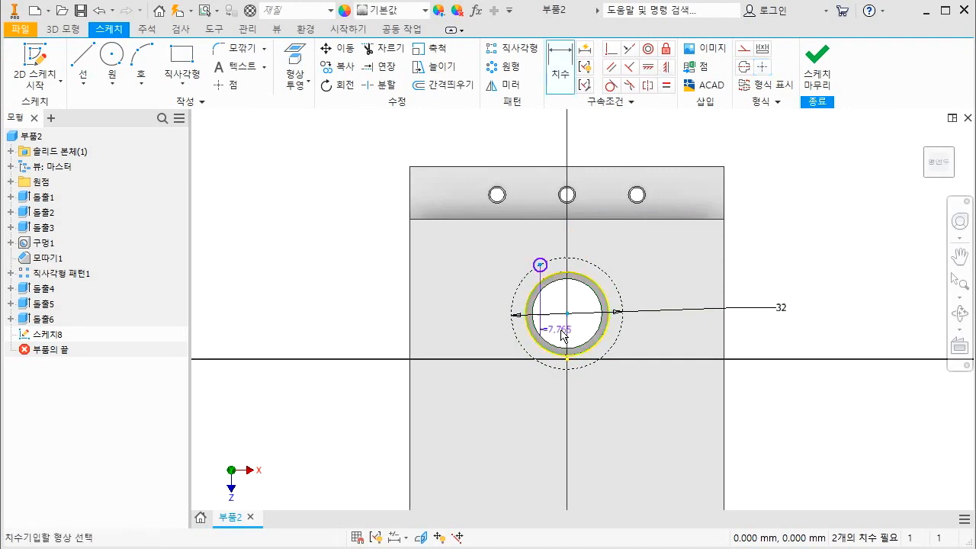
{"action": "left_click", "coordinate": [562, 326]}
{"action": "type", "text": "0"}
{"action": "key", "text": "Return"}
{"action": "key", "text": "Escape"}
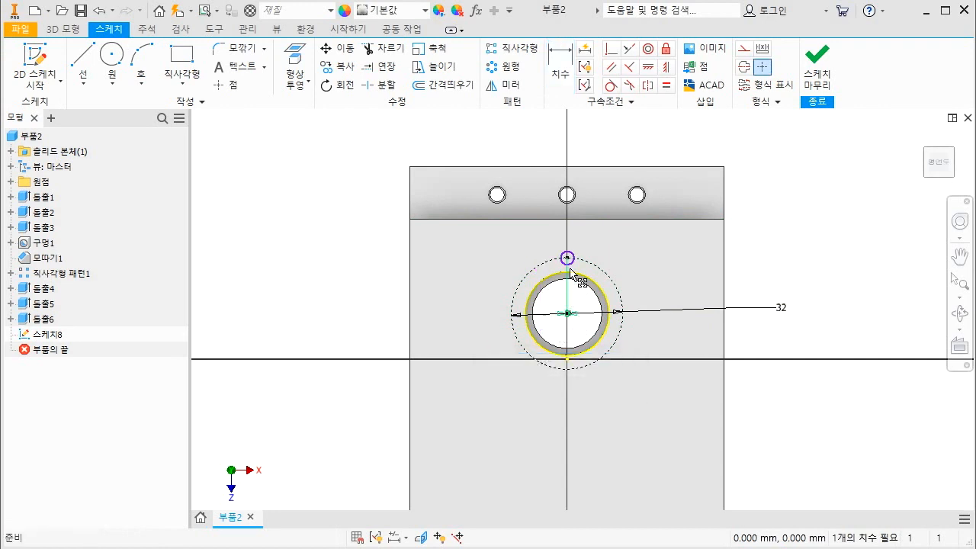
{"action": "scroll", "coordinate": [578, 284], "scroll_direction": "up", "scroll_amount": 5}
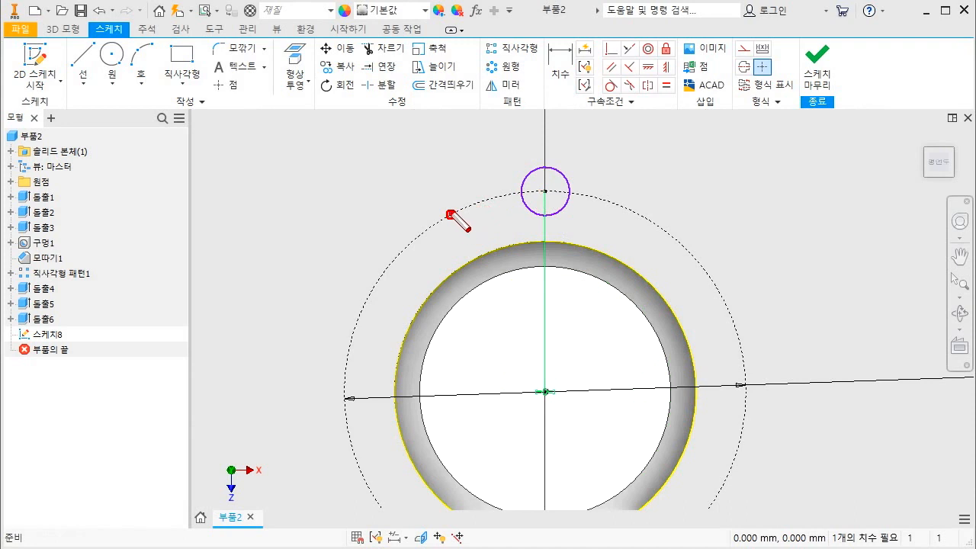
{"action": "mouse_move", "coordinate": [451, 214]}
{"action": "left_mouse_down"}
{"action": "mouse_move", "coordinate": [543, 197]}
{"action": "mouse_move", "coordinate": [534, 194]}
{"action": "mouse_move", "coordinate": [548, 216]}
{"action": "left_mouse_up"}
{"action": "key", "text": "d"}
{"action": "left_click", "coordinate": [554, 212]}
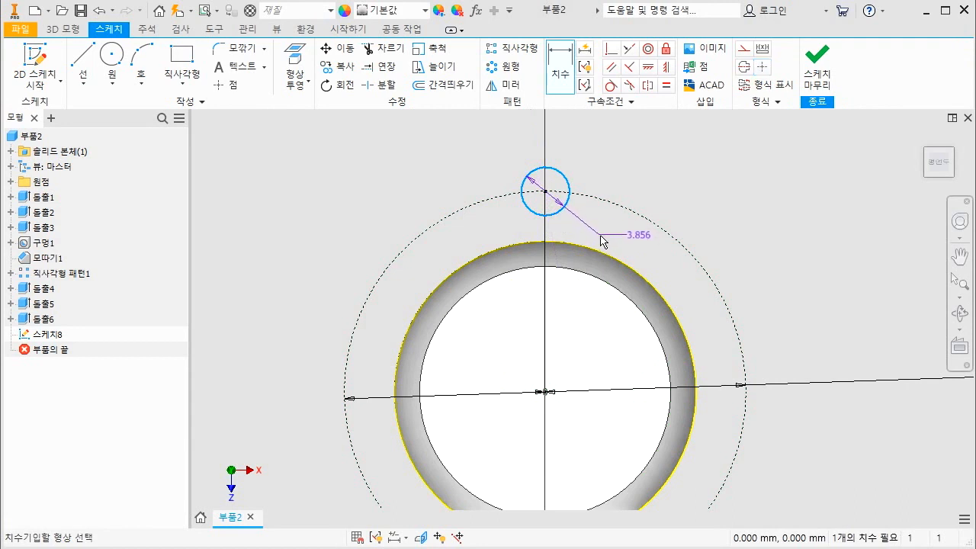
{"action": "key", "text": "Escape"}
{"action": "key", "text": "ctrl+2"}
{"action": "mouse_move", "coordinate": [542, 198]}
{"action": "left_mouse_down"}
{"action": "mouse_move", "coordinate": [548, 190]}
{"action": "mouse_move", "coordinate": [542, 199]}
{"action": "left_mouse_up"}
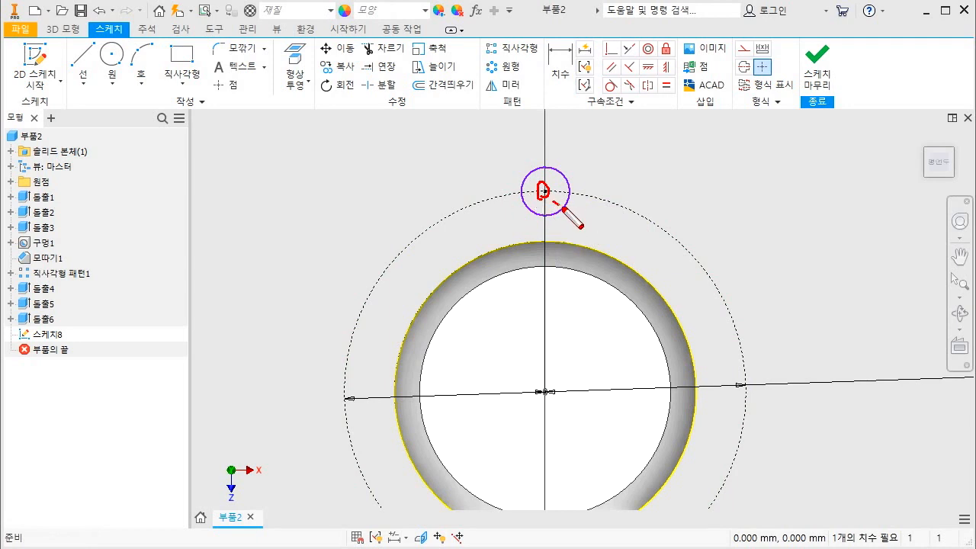
{"action": "left_click_drag", "start_coordinate": [564, 208], "coordinate": [568, 214]}
{"action": "left_click_drag", "start_coordinate": [565, 200], "coordinate": [558, 219]}
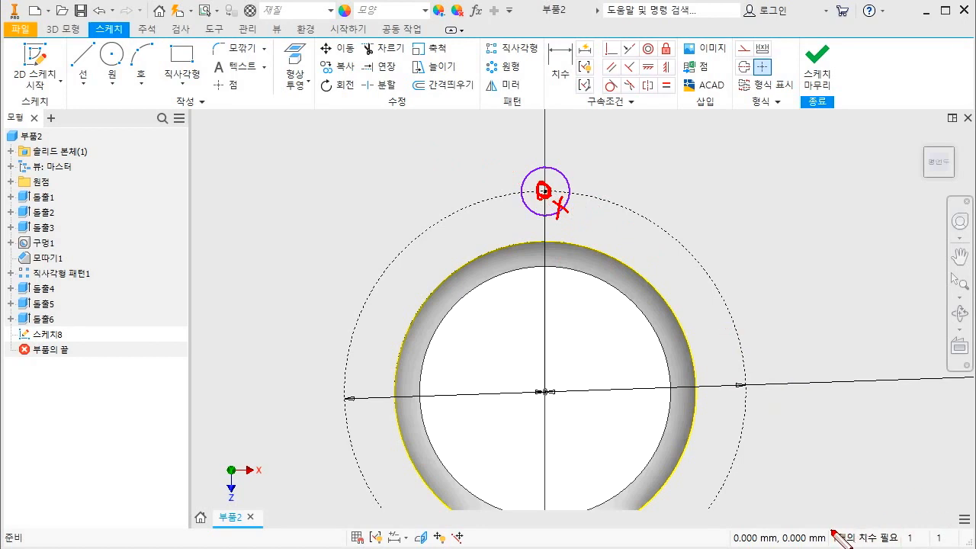
{"action": "left_click_drag", "start_coordinate": [887, 547], "coordinate": [828, 534]}
{"action": "key", "text": "Escape"}
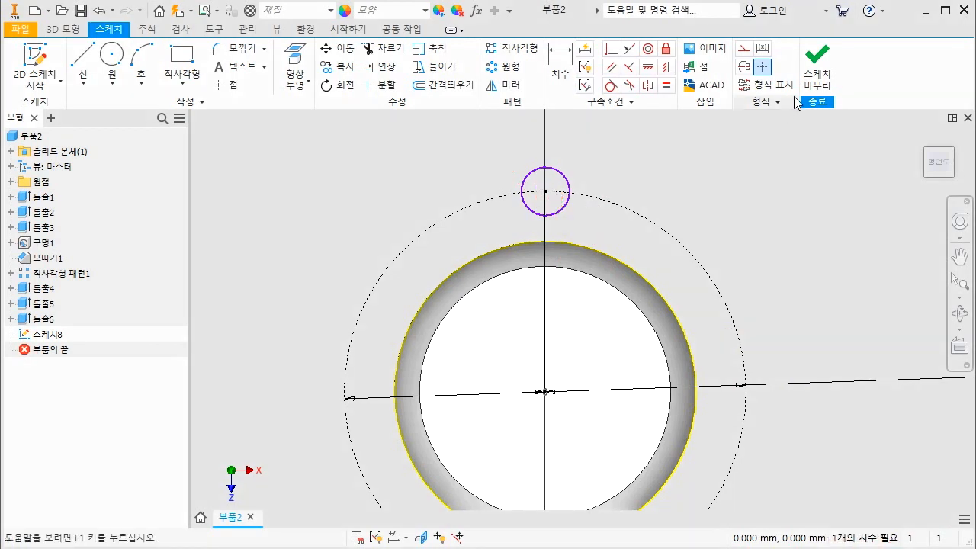
Step: Finish the sketch and start a tapped hole with ISO Metric profile thread, size 4
{"action": "left_click", "coordinate": [822, 84]}
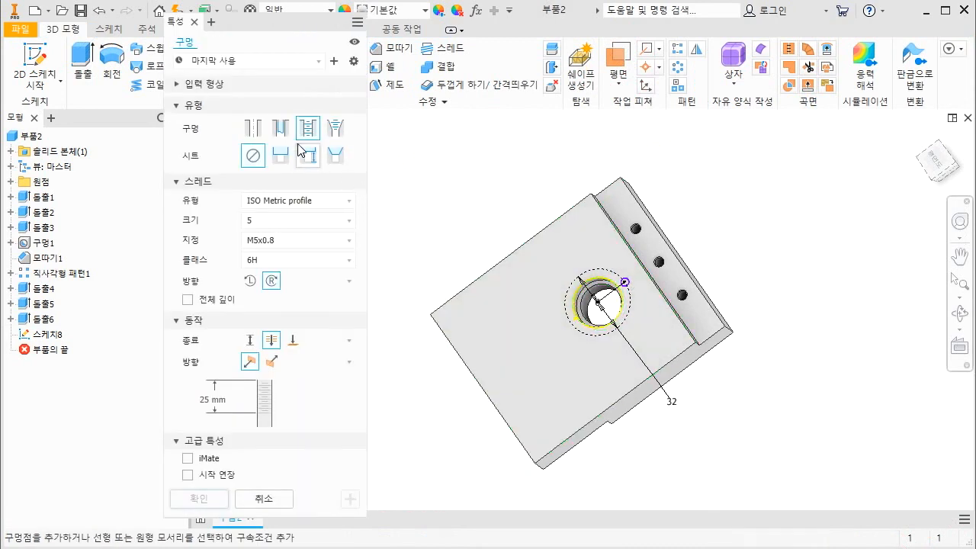
{"action": "left_click", "coordinate": [264, 220]}
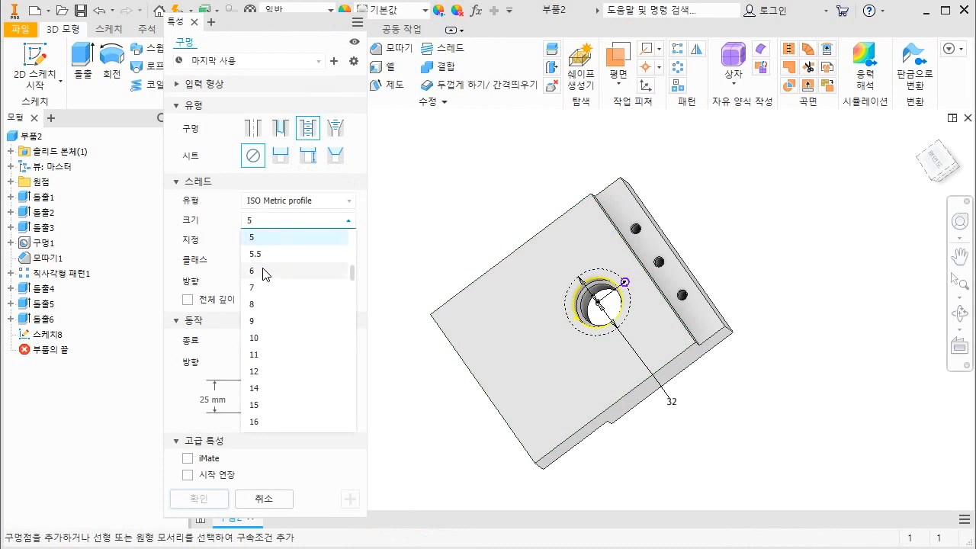
{"action": "scroll", "coordinate": [264, 270], "scroll_direction": "up", "scroll_amount": 1}
{"action": "left_click", "coordinate": [264, 259]}
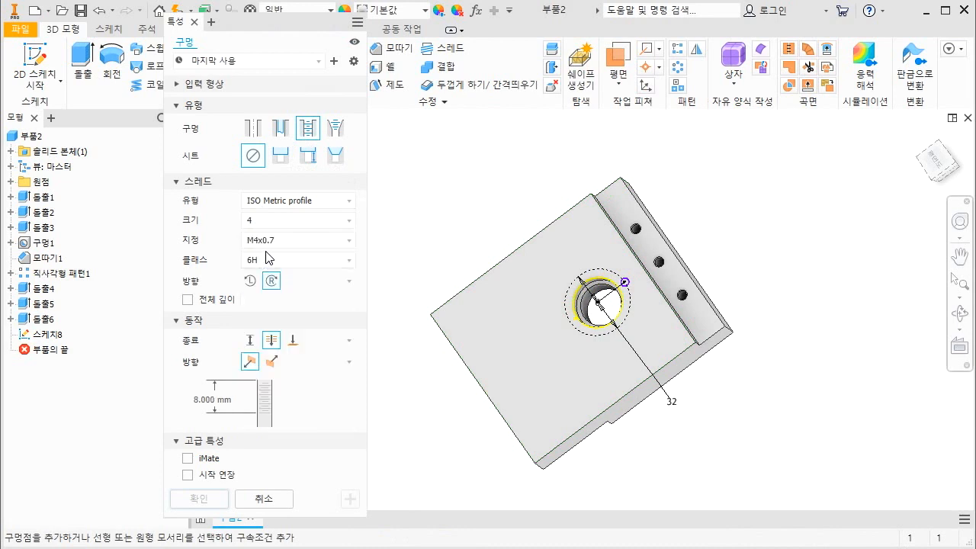
Step: Set the hole to end at a distance, with a thread depth of 5 mm and a drill depth of 7.5 mm
{"action": "left_click", "coordinate": [254, 346]}
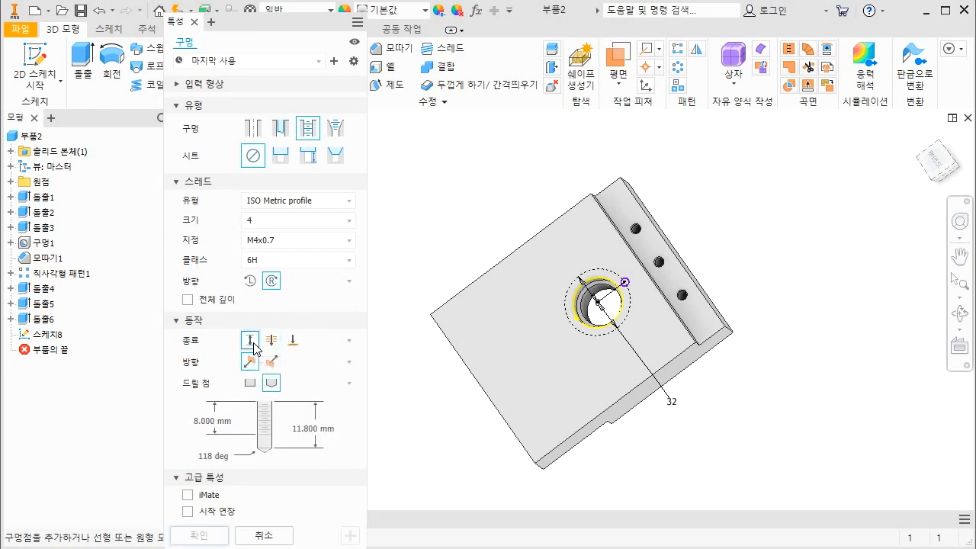
{"action": "left_click_drag", "start_coordinate": [225, 424], "coordinate": [149, 422]}
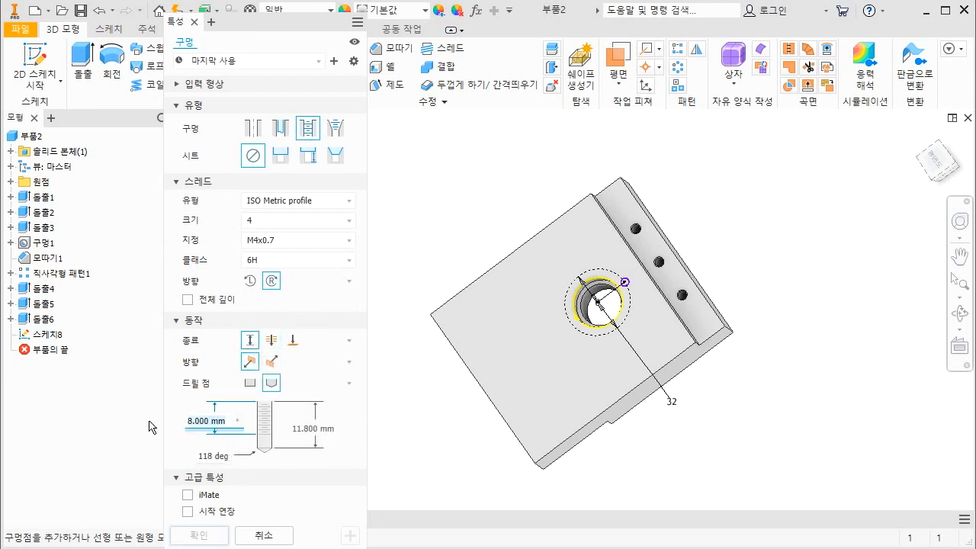
{"action": "type", "text": "5"}
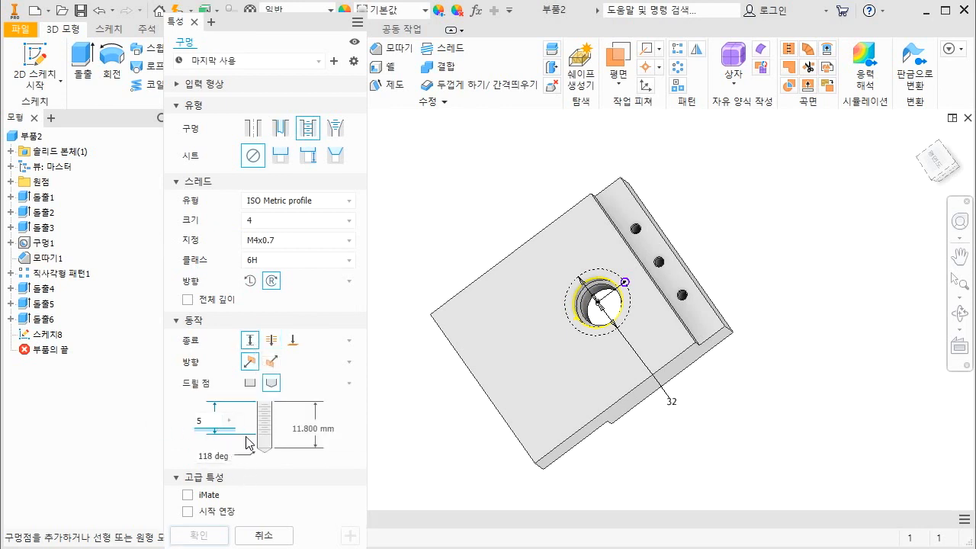
{"action": "left_click", "coordinate": [307, 430]}
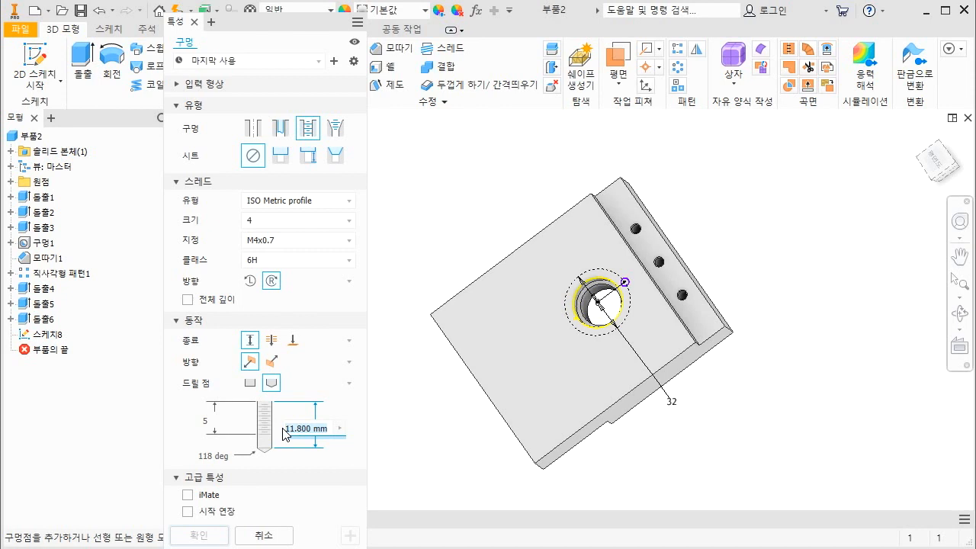
{"action": "type", "text": "7.5"}
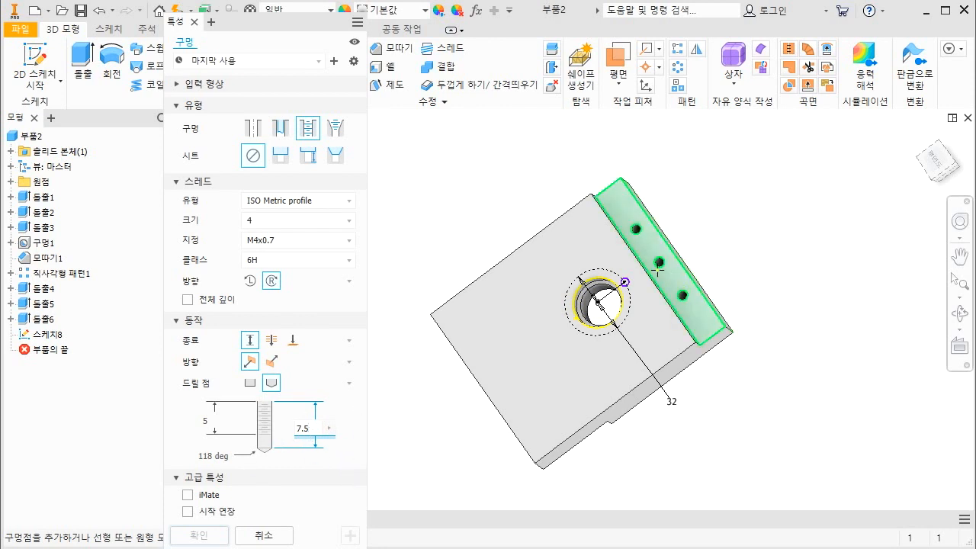
Step: Place the M4 hole at the small circle's centre on the 32 mm construction circle and create it
{"action": "scroll", "coordinate": [545, 314], "scroll_direction": "up", "scroll_amount": 4}
{"action": "left_click", "coordinate": [544, 315]}
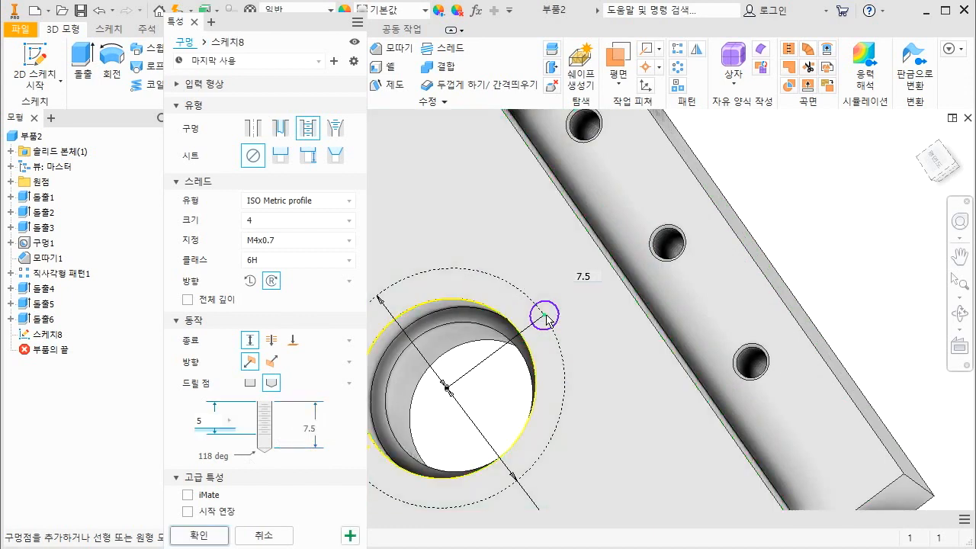
{"action": "left_click", "coordinate": [194, 535]}
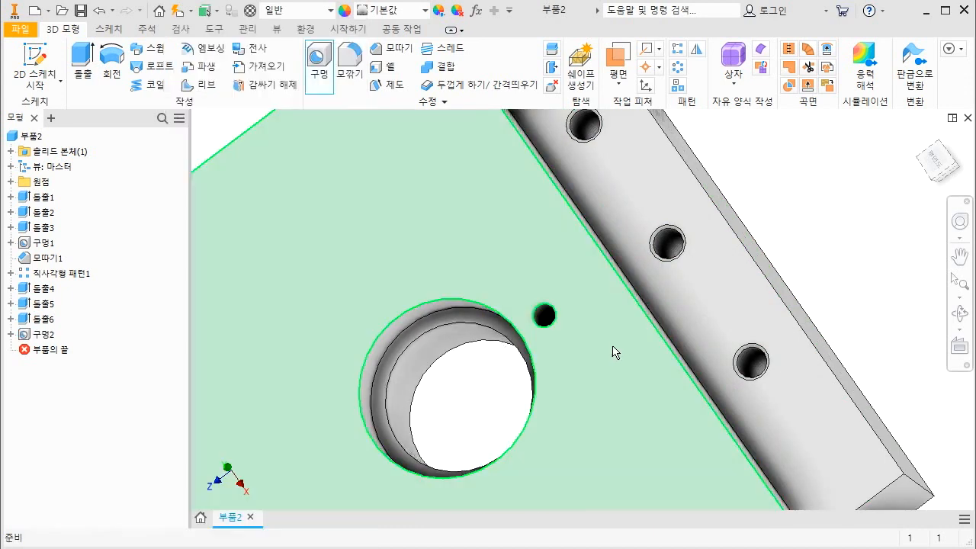
Step: Check the chamfer size for nominal screw diameter 4 in the reference drawing's bolt hole and counterbore table
{"action": "scroll", "coordinate": [551, 339], "scroll_direction": "up", "scroll_amount": 5}
{"action": "scroll", "coordinate": [554, 319], "scroll_direction": "down", "scroll_amount": 5}
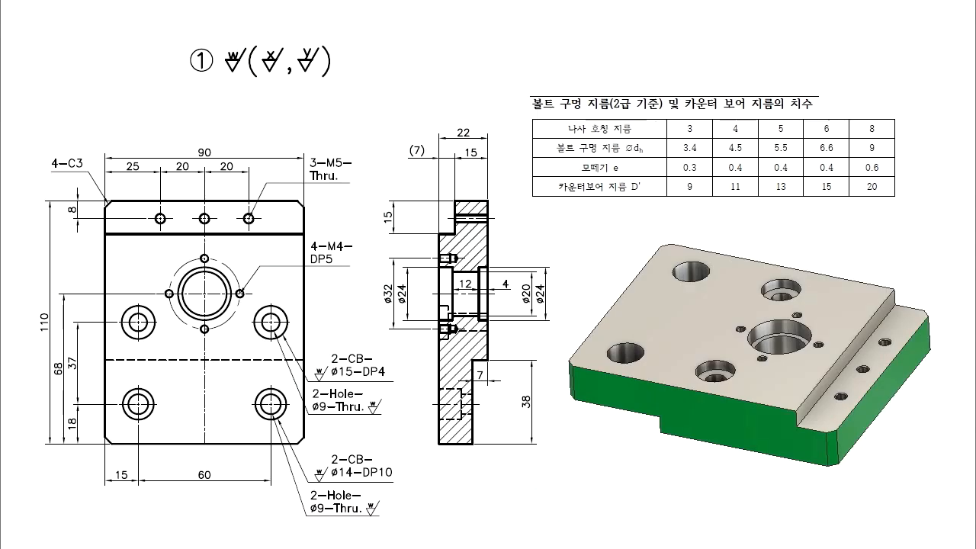
{"action": "left_click_drag", "start_coordinate": [532, 113], "coordinate": [619, 112]}
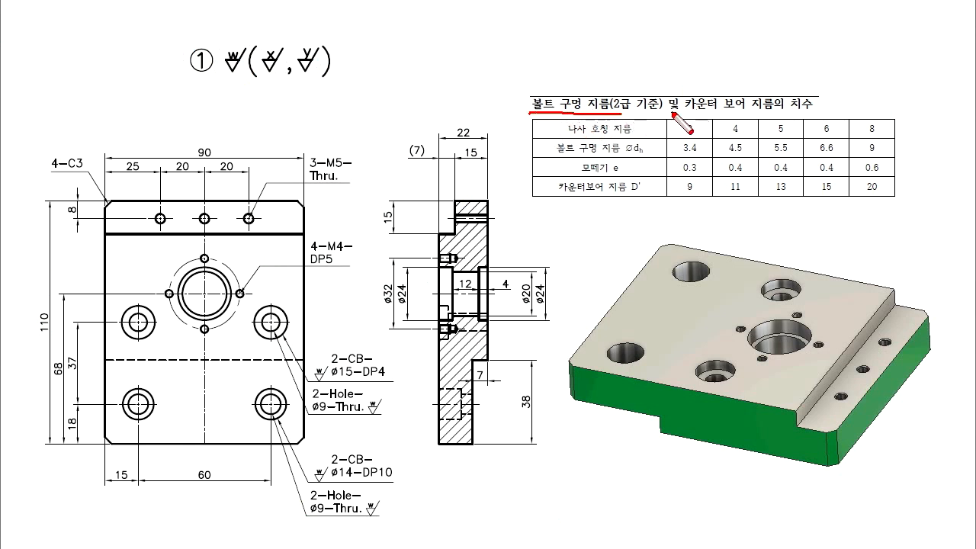
{"action": "left_click_drag", "start_coordinate": [688, 114], "coordinate": [813, 113]}
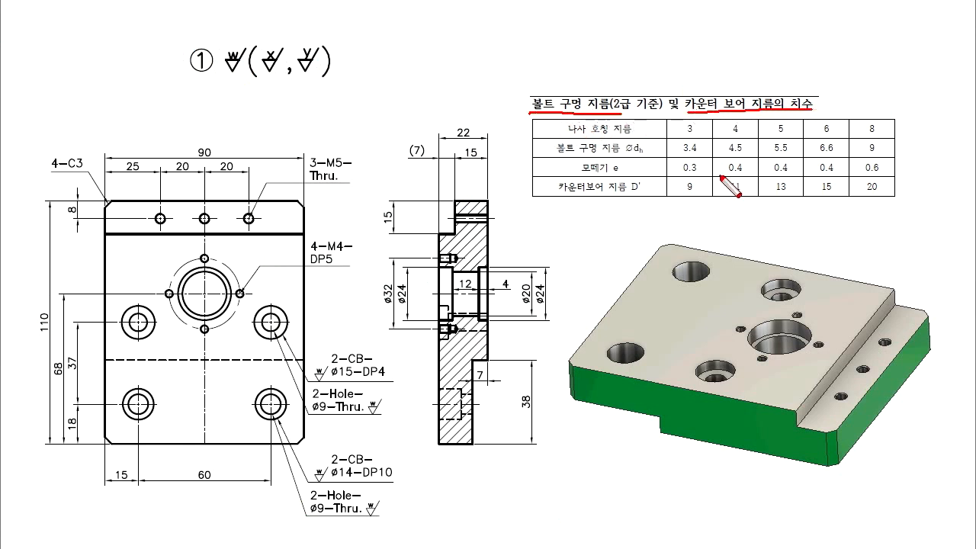
{"action": "mouse_move", "coordinate": [720, 175]}
{"action": "left_mouse_down"}
{"action": "mouse_move", "coordinate": [730, 161]}
{"action": "mouse_move", "coordinate": [712, 163]}
{"action": "mouse_move", "coordinate": [744, 125]}
{"action": "mouse_move", "coordinate": [721, 136]}
{"action": "left_mouse_up"}
{"action": "left_click_drag", "start_coordinate": [580, 135], "coordinate": [648, 134]}
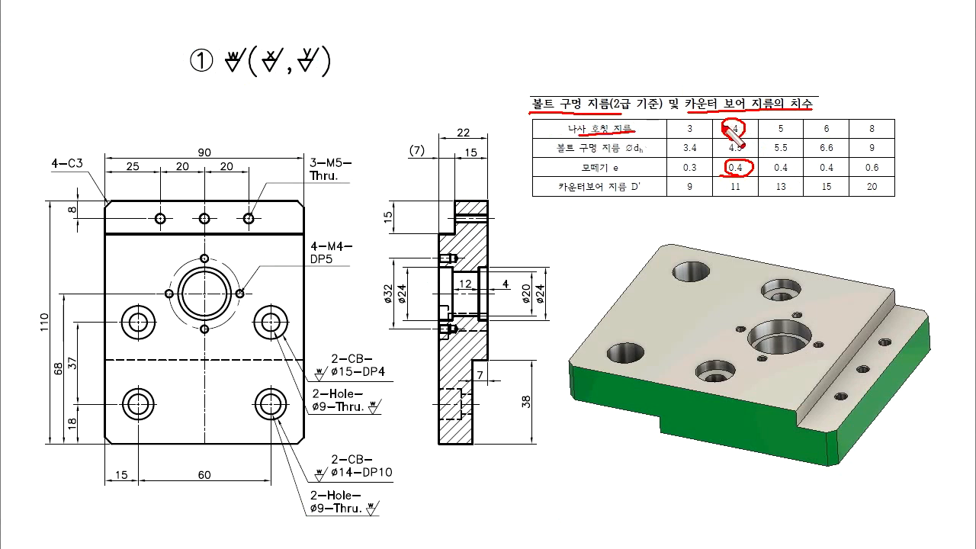
Step: Clear the markings on the reference drawing, switch back to Inventor and chamfer the M4 hole's top edge by 0.4 mm
{"action": "key", "text": "Escape"}
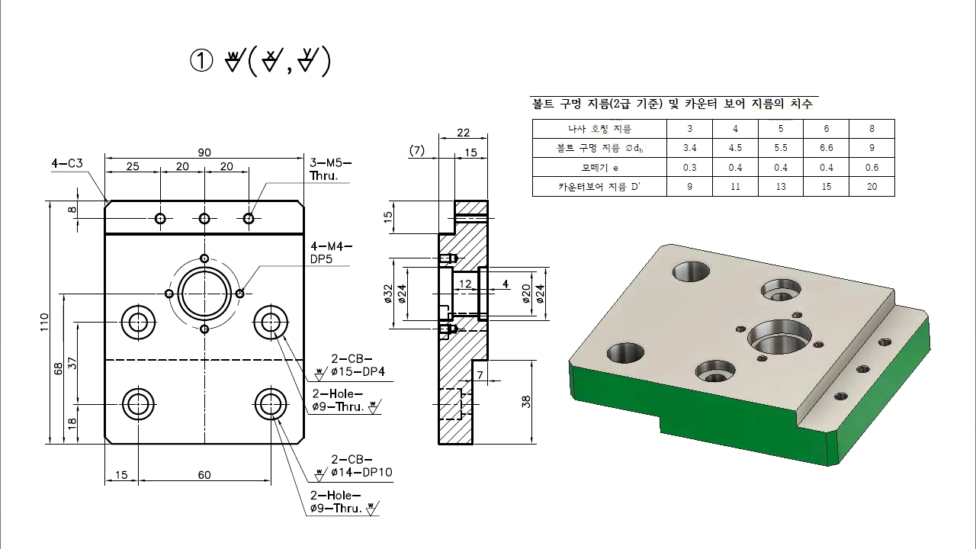
{"action": "key", "text": "alt+Tab"}
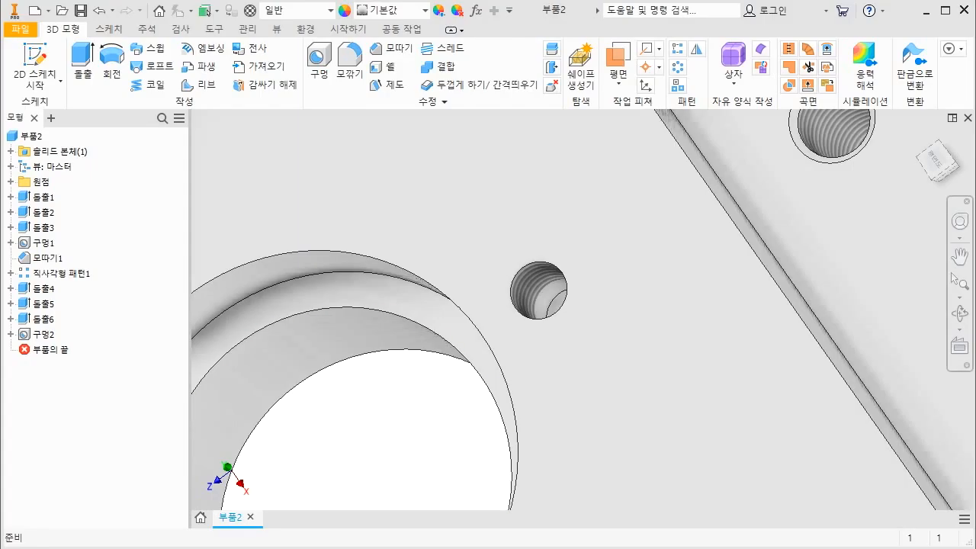
{"action": "left_click", "coordinate": [391, 52]}
{"action": "left_click", "coordinate": [524, 269]}
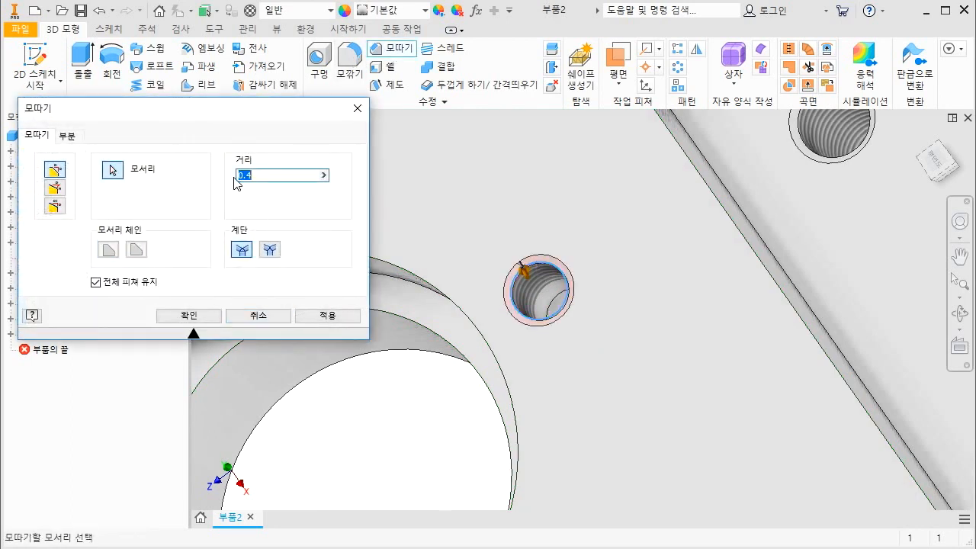
{"action": "left_click", "coordinate": [191, 315]}
{"action": "scroll", "coordinate": [526, 137], "scroll_direction": "down", "scroll_amount": 5}
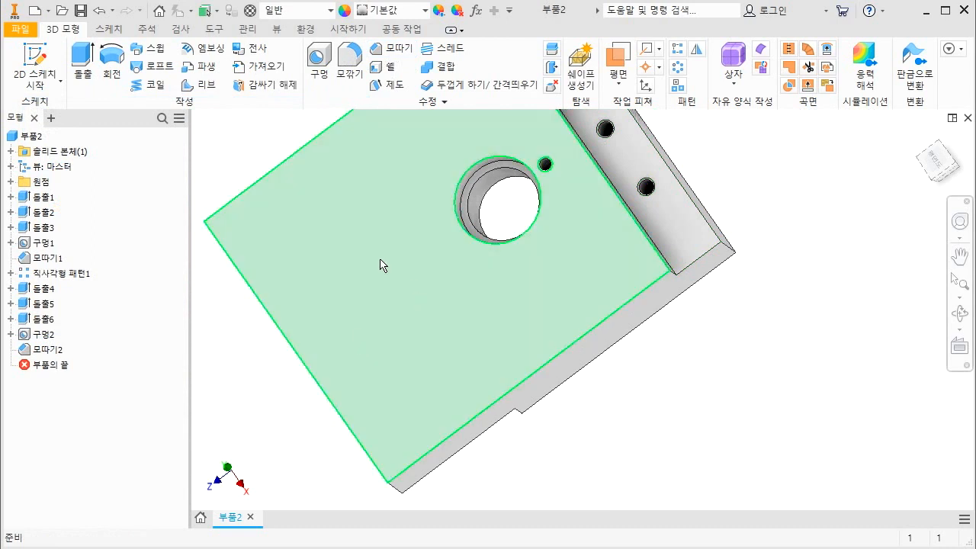
Step: Create a circular pattern of the M4 hole and its chamfer about the central bore's axis, with 4 occurrences over 360°
{"action": "left_click", "coordinate": [44, 335]}
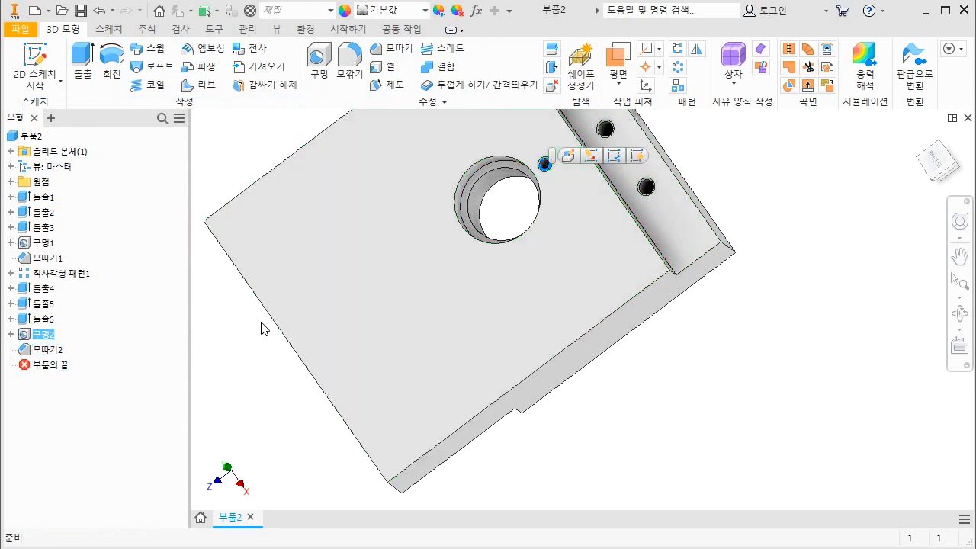
{"action": "left_click", "coordinate": [47, 351], "text": "ctrl"}
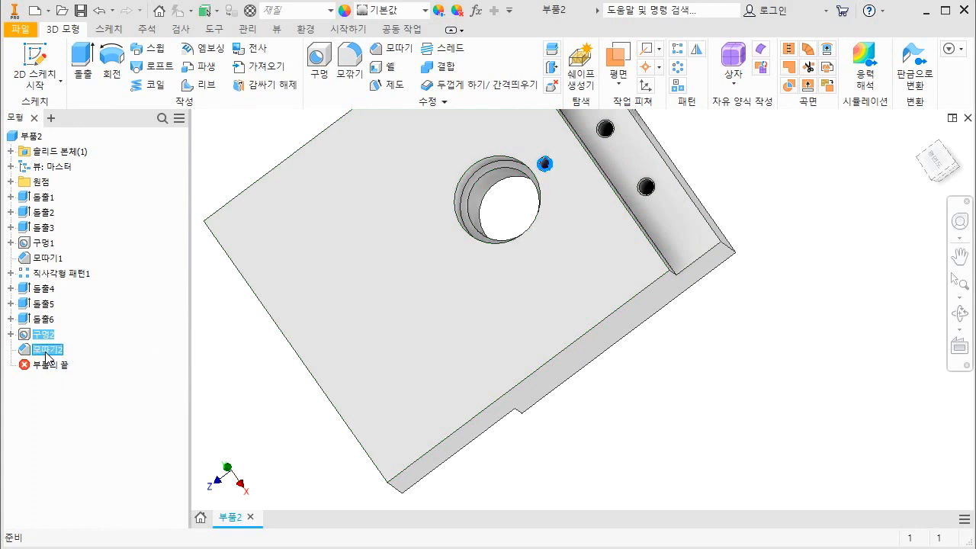
{"action": "left_click", "coordinate": [677, 69]}
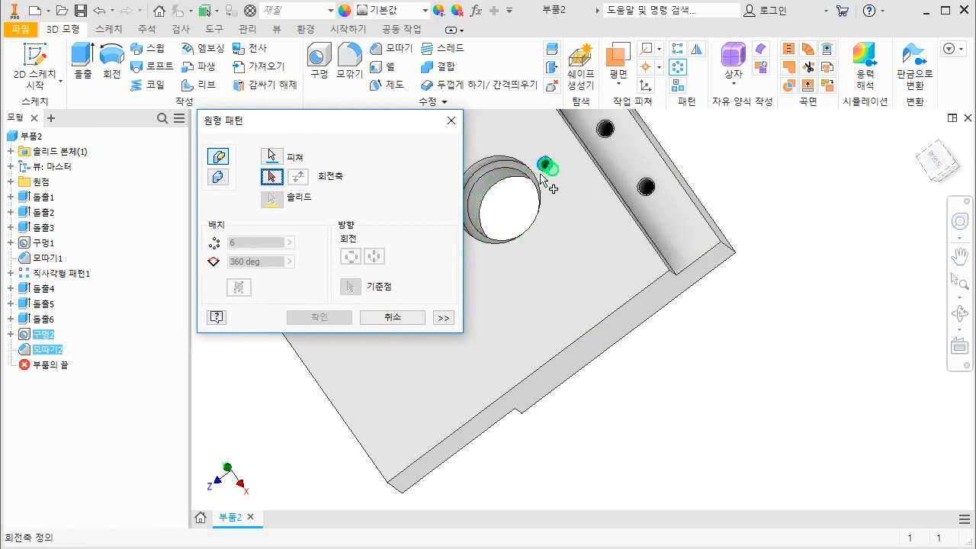
{"action": "left_click", "coordinate": [492, 182]}
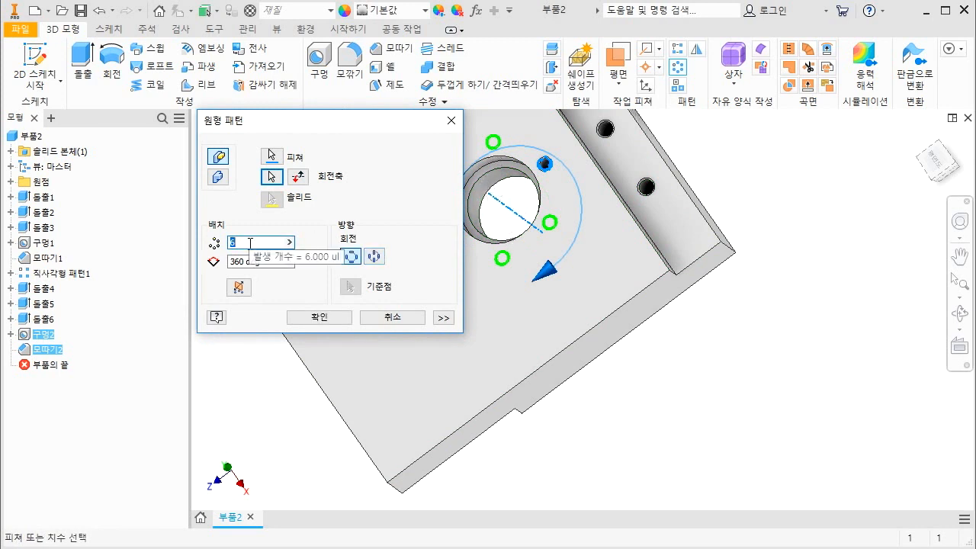
{"action": "type", "text": "4"}
{"action": "left_click", "coordinate": [320, 318]}
{"action": "key", "text": "F6"}
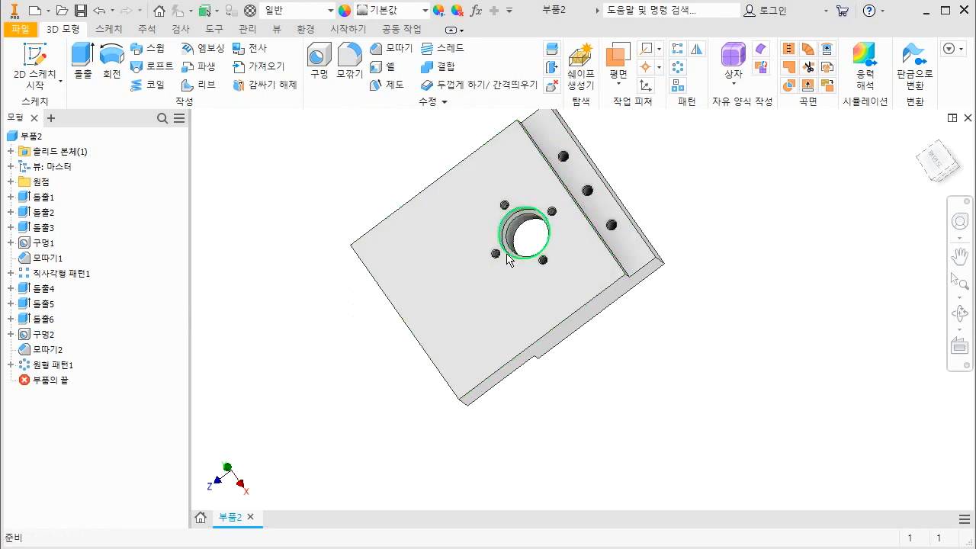
Step: Start a sketch on the plate's large upper face and draw a circle about 24.6 mm in diameter near the left edge, below the bore
{"action": "left_click", "coordinate": [431, 282]}
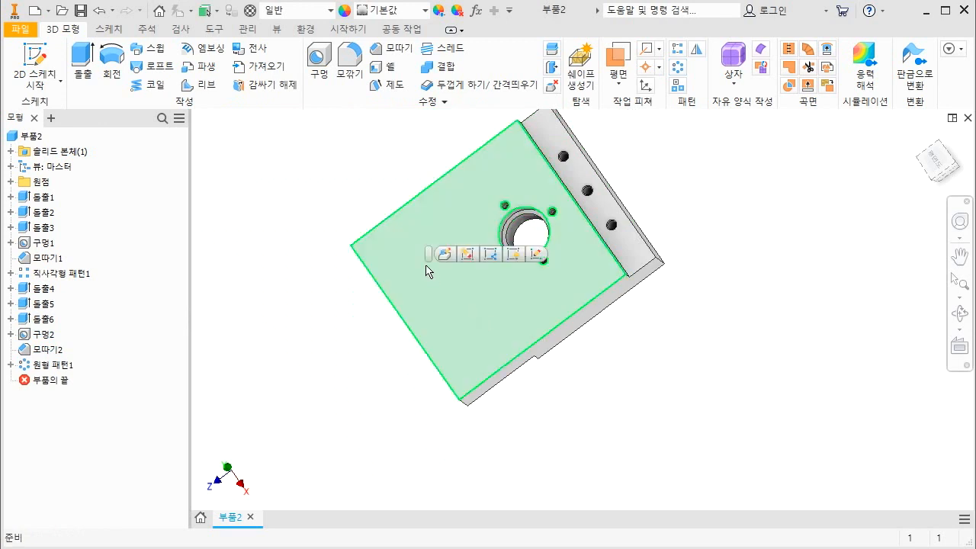
{"action": "right_click", "coordinate": [428, 300]}
{"action": "left_click", "coordinate": [447, 347]}
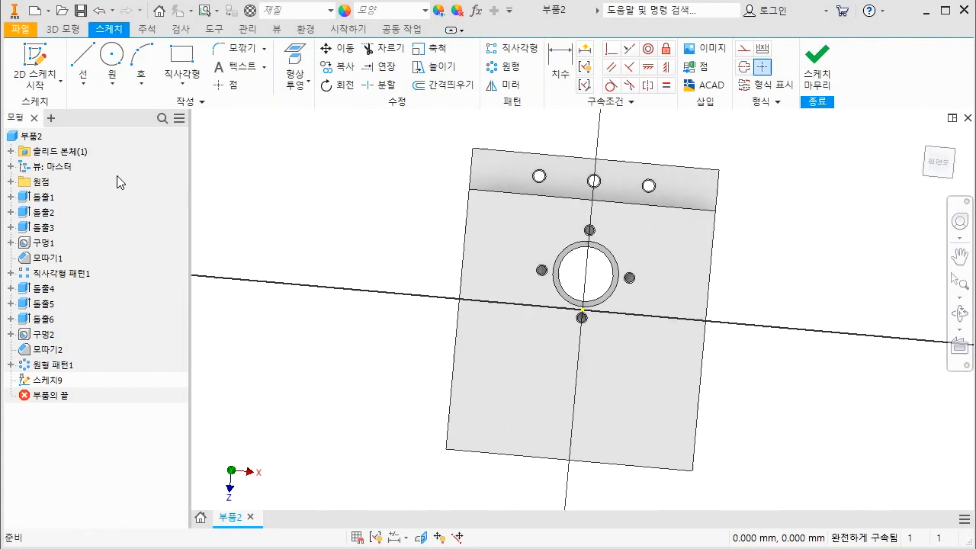
{"action": "left_click", "coordinate": [111, 58]}
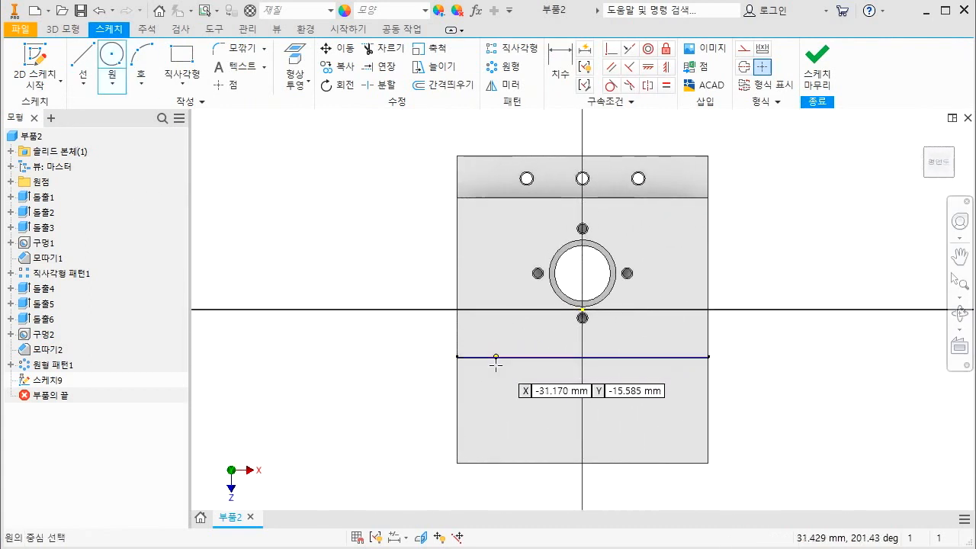
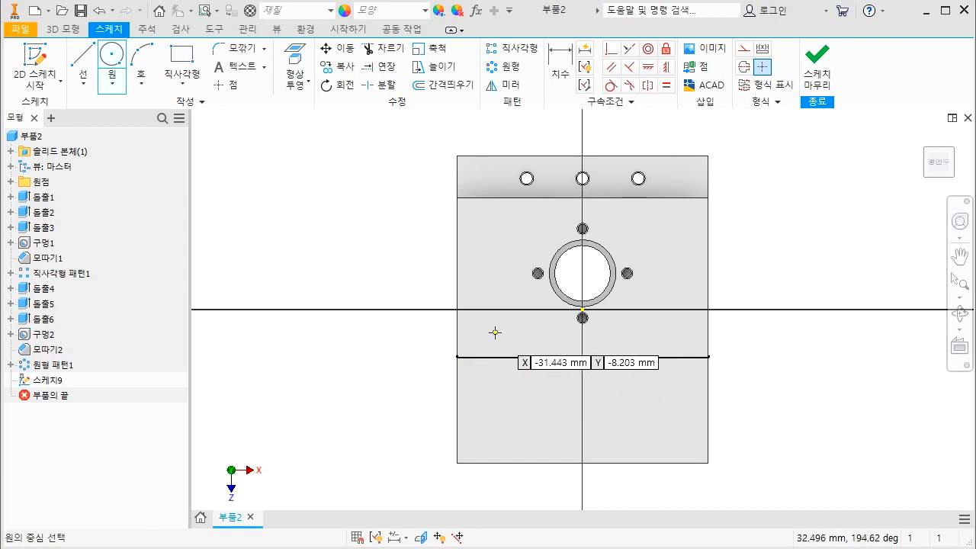
{"action": "left_click", "coordinate": [495, 331]}
{"action": "left_click", "coordinate": [528, 342]}
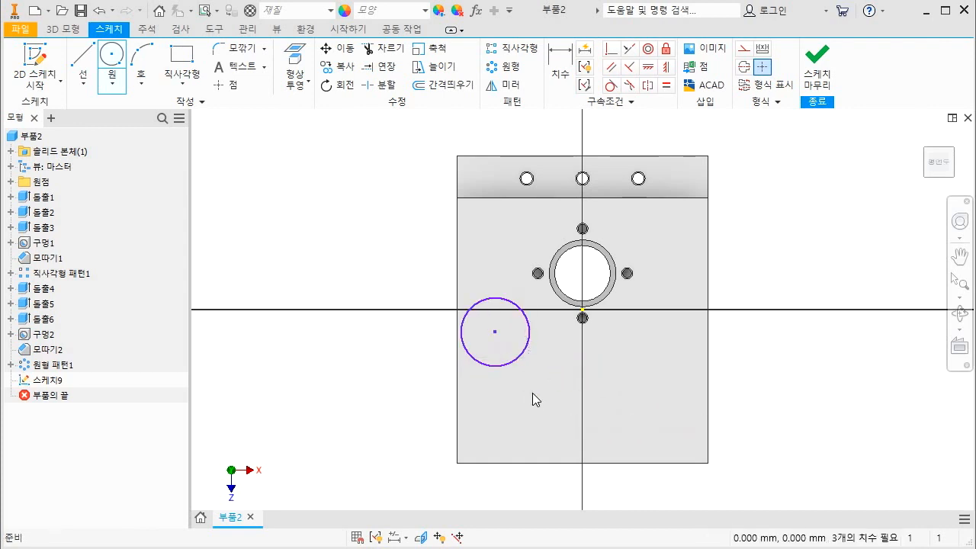
{"action": "key", "text": "Escape"}
Step: Dimension the circle's centre 15 mm from the plate's left edge and 55 mm from its lower edge
{"action": "key", "text": "d"}
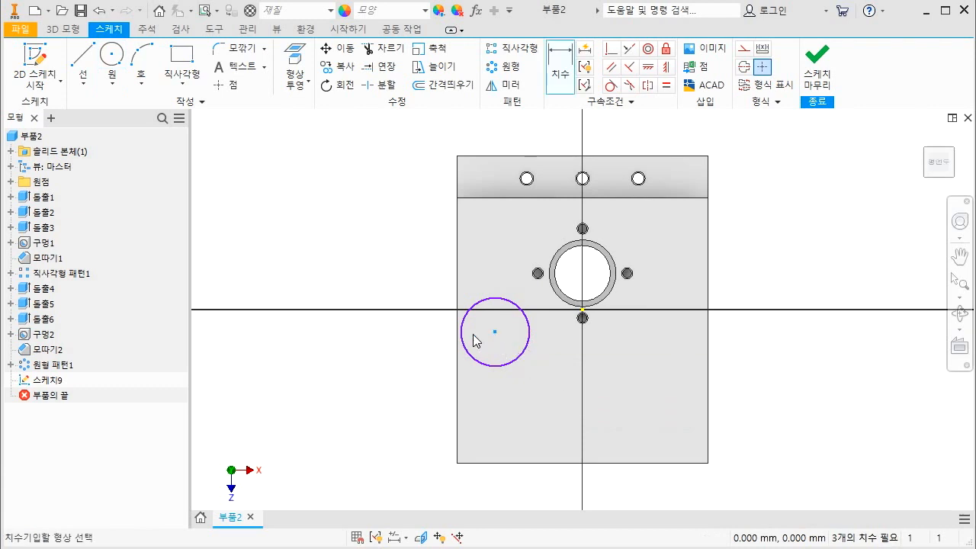
{"action": "left_click", "coordinate": [462, 343]}
{"action": "left_click", "coordinate": [457, 343]}
{"action": "left_click", "coordinate": [406, 349]}
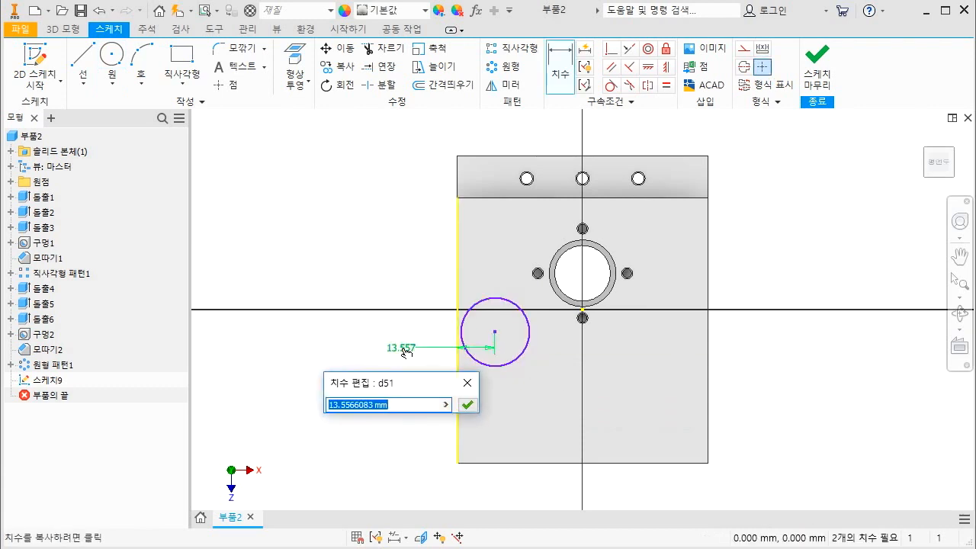
{"action": "type", "text": "15"}
{"action": "key", "text": "Return"}
{"action": "left_click", "coordinate": [498, 333]}
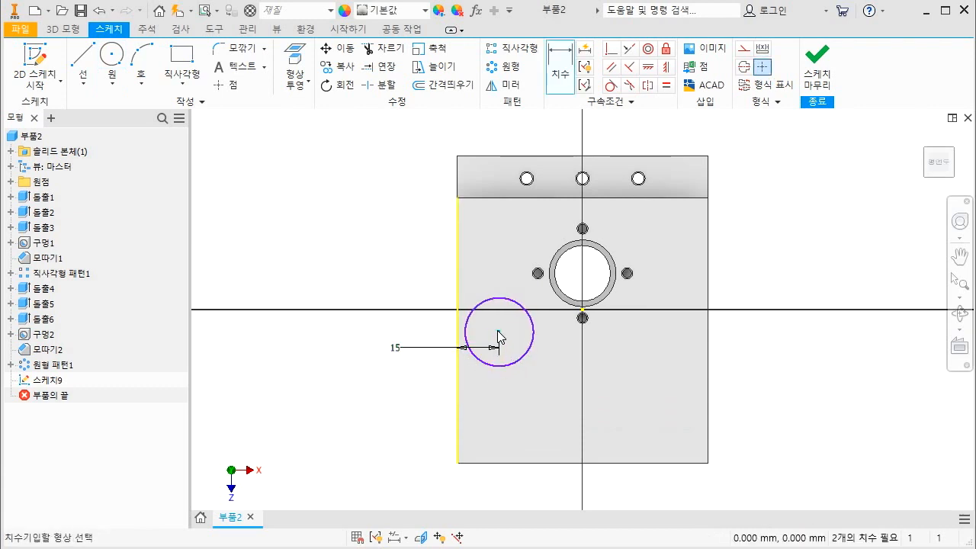
{"action": "left_click", "coordinate": [512, 463]}
{"action": "left_click", "coordinate": [402, 446]}
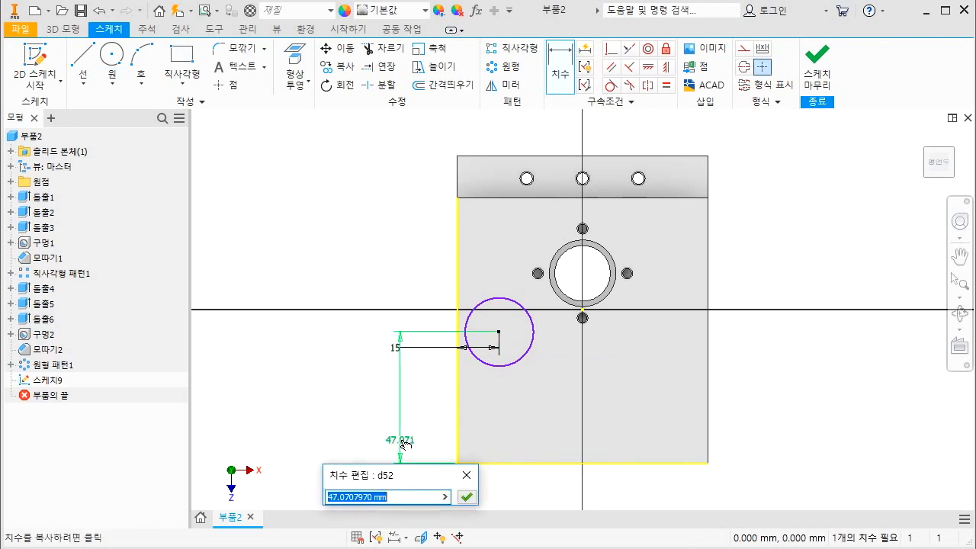
{"action": "type", "text": "55"}
{"action": "key", "text": "Return"}
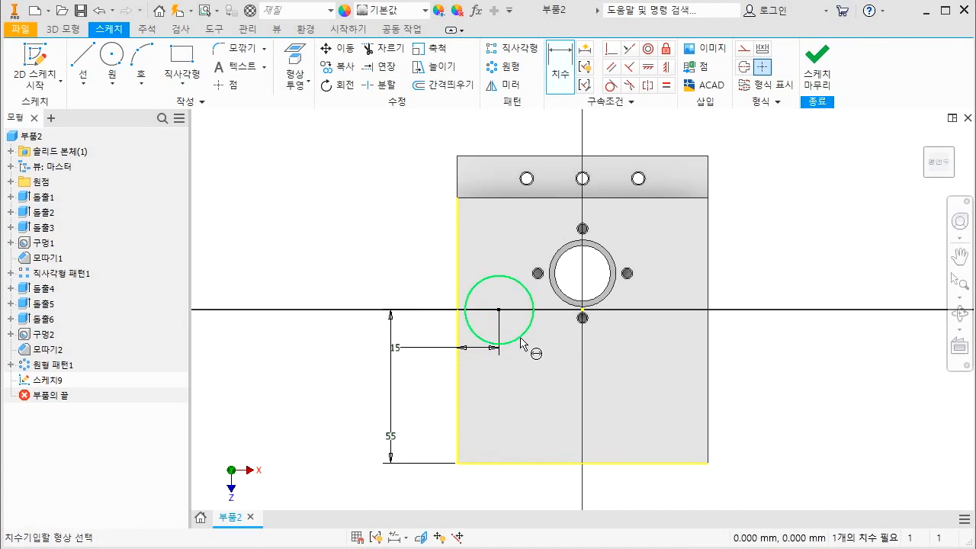
Step: Set the sketched circle's diameter to 15 mm
{"action": "left_click", "coordinate": [522, 341]}
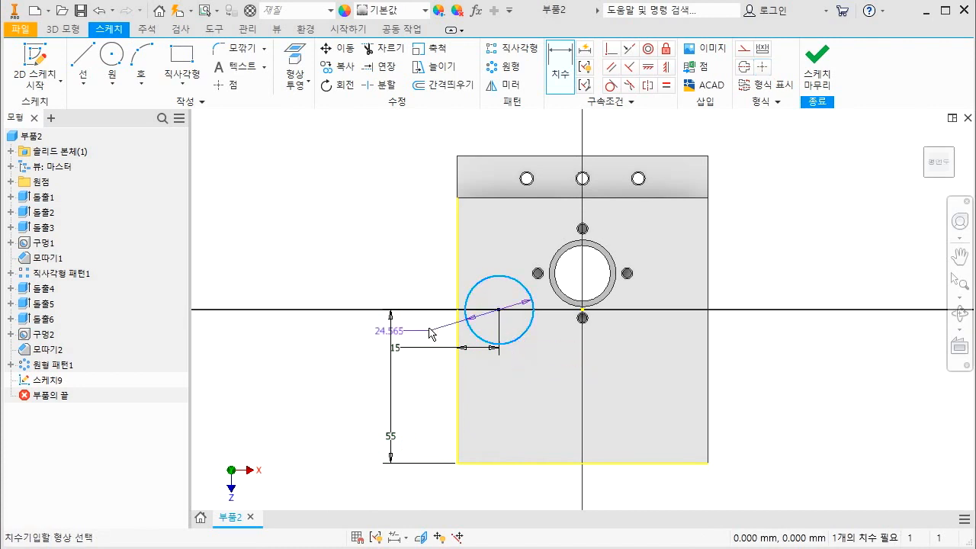
{"action": "left_click", "coordinate": [411, 287]}
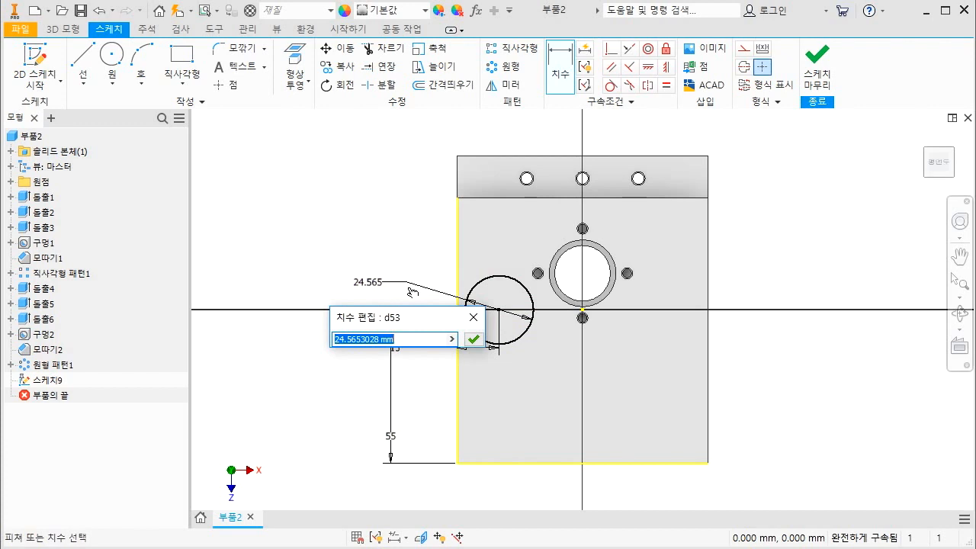
{"action": "type", "text": "15"}
{"action": "key", "text": "Return"}
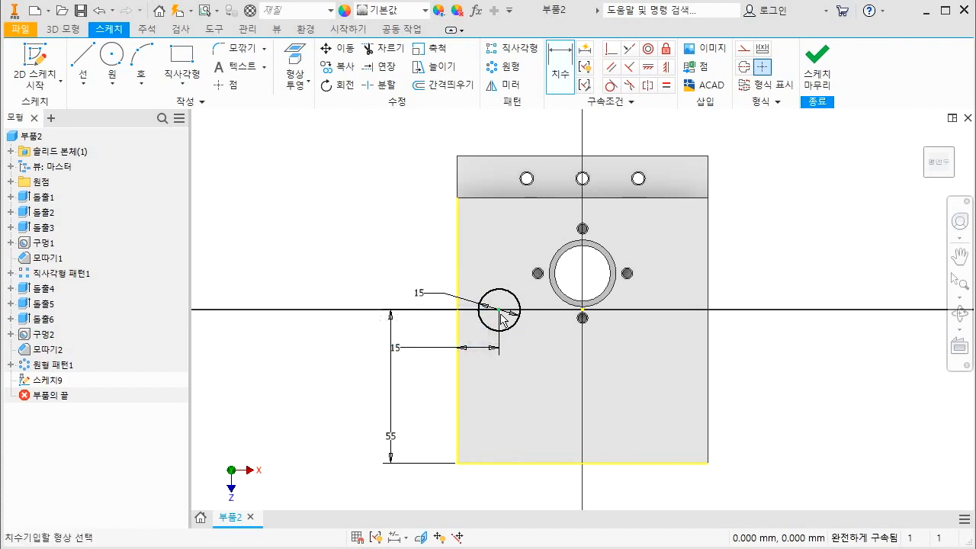
Step: Extrude the 15 mm circle as a cut 4 mm deep into the plate to form the counterbore
{"action": "key", "text": "e"}
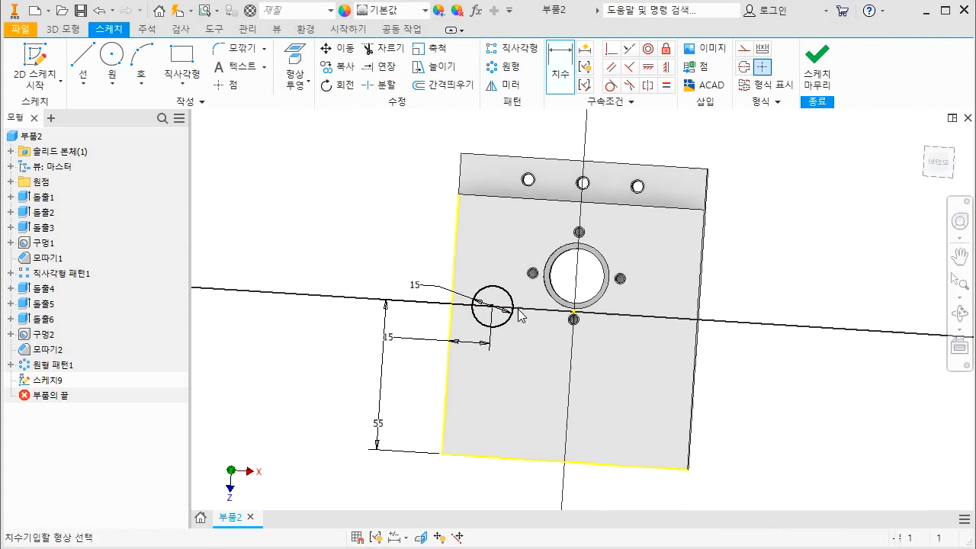
{"action": "scroll", "coordinate": [461, 275], "scroll_direction": "down", "scroll_amount": 5}
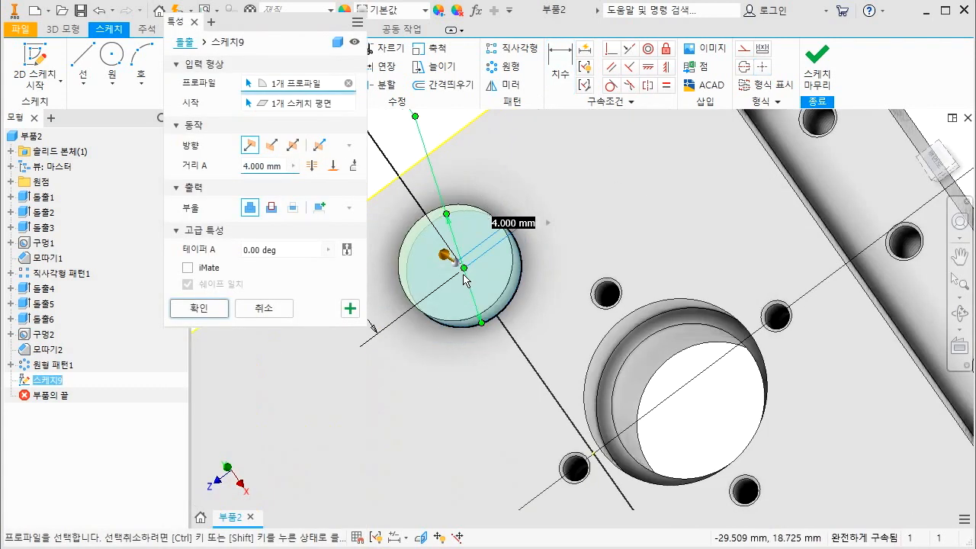
{"action": "left_click", "coordinate": [272, 208]}
{"action": "left_click_drag", "start_coordinate": [266, 167], "coordinate": [216, 195]}
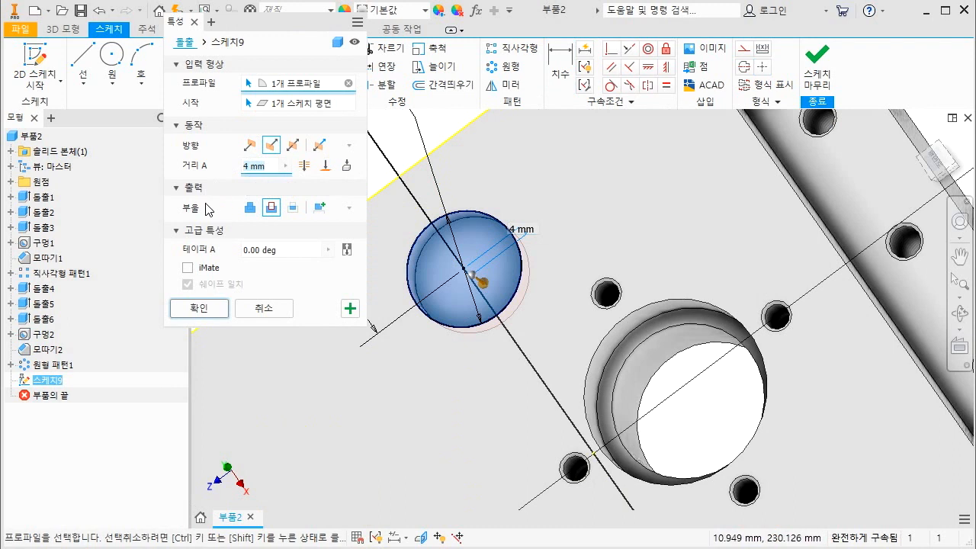
{"action": "left_click", "coordinate": [203, 307]}
{"action": "scroll", "coordinate": [494, 279], "scroll_direction": "up", "scroll_amount": 5}
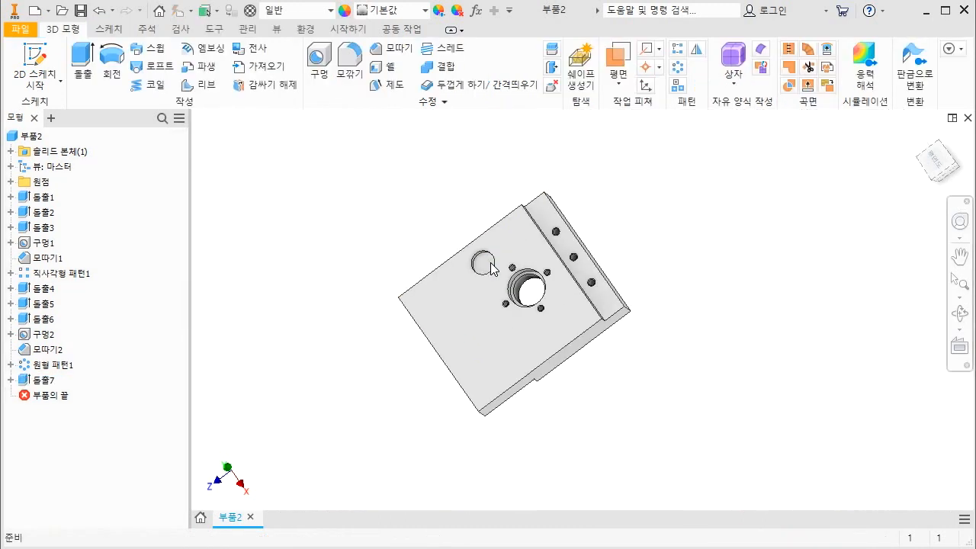
Step: Start a sketch on the counterbore's floor and draw a concentric circle about 6.4 mm in diameter
{"action": "scroll", "coordinate": [489, 276], "scroll_direction": "down", "scroll_amount": 5}
{"action": "left_click", "coordinate": [477, 251]}
{"action": "right_click", "coordinate": [477, 252]}
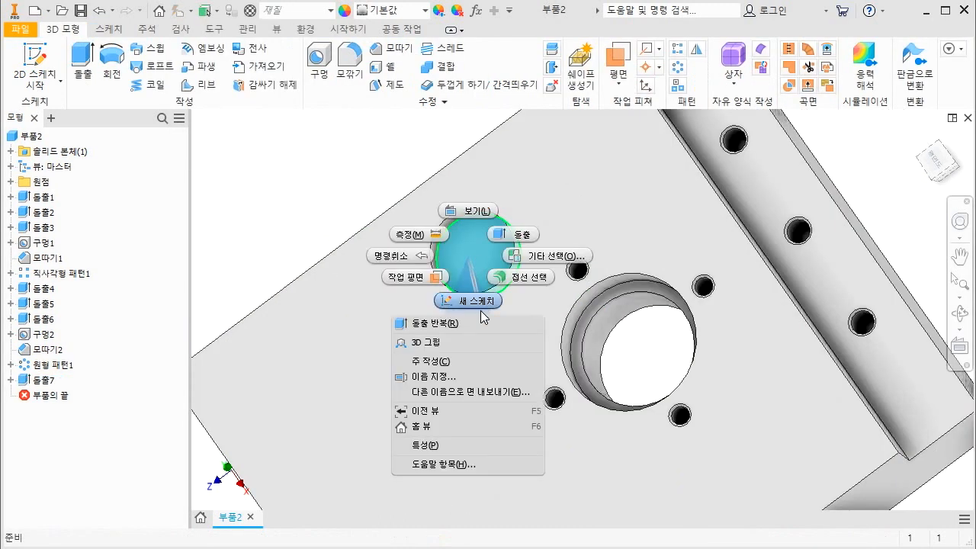
{"action": "left_click", "coordinate": [489, 311]}
{"action": "left_click", "coordinate": [117, 59]}
{"action": "scroll", "coordinate": [478, 348], "scroll_direction": "up", "scroll_amount": 5}
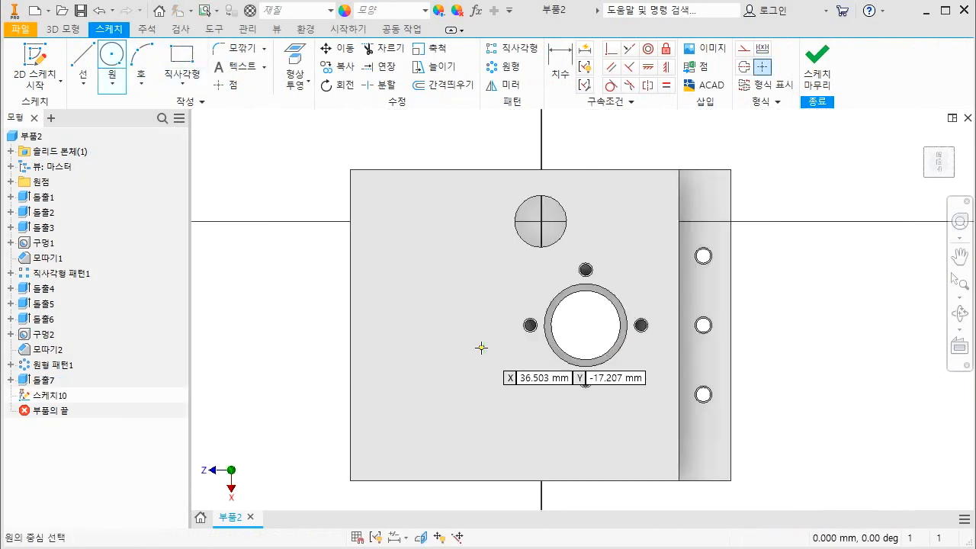
{"action": "scroll", "coordinate": [523, 258], "scroll_direction": "down", "scroll_amount": 3}
{"action": "scroll", "coordinate": [522, 259], "scroll_direction": "down", "scroll_amount": 2}
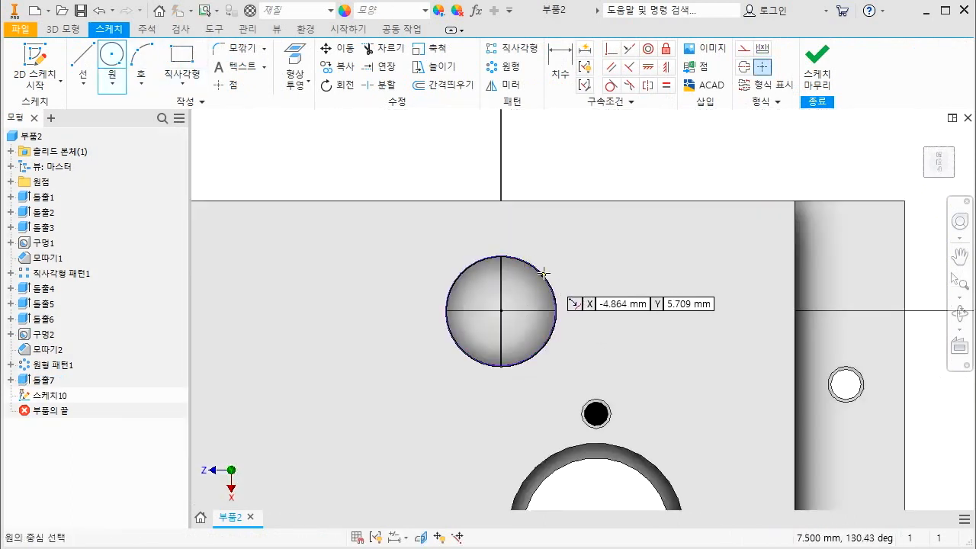
{"action": "left_click", "coordinate": [501, 311]}
{"action": "left_click", "coordinate": [519, 296]}
{"action": "key", "text": "Escape"}
Step: Set the diameter of the inner circle on the counterbore floor to 8 mm
{"action": "key", "text": "d"}
{"action": "left_click", "coordinate": [521, 325]}
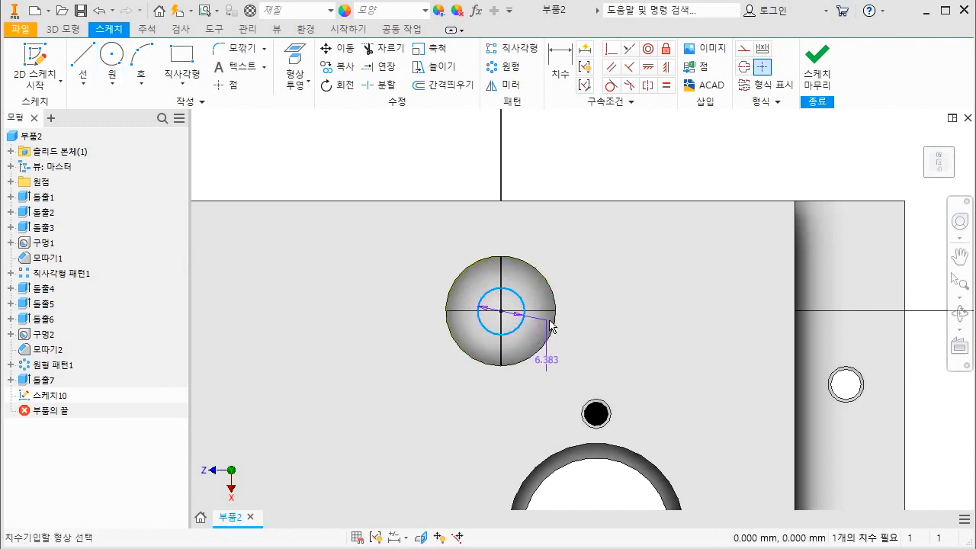
{"action": "left_click", "coordinate": [580, 306]}
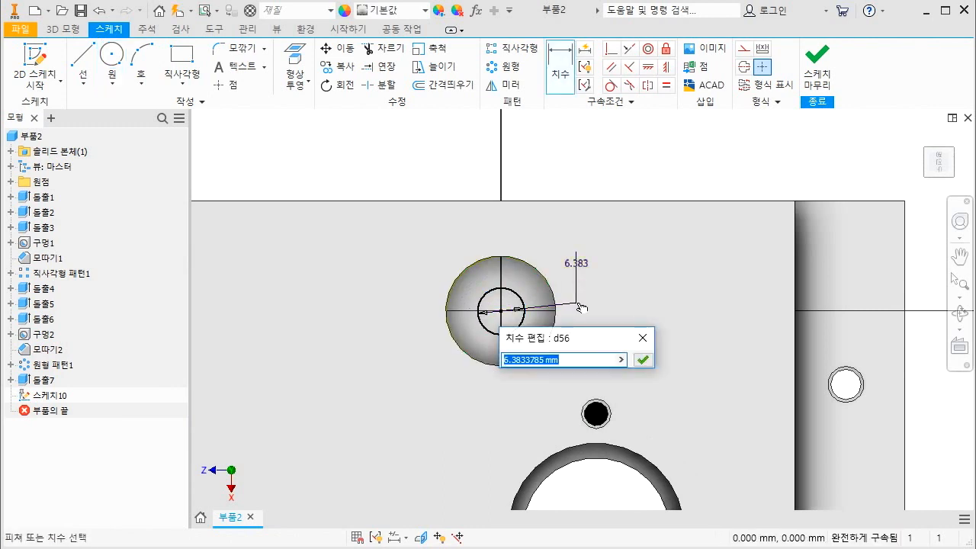
{"action": "type", "text": "8"}
{"action": "key", "text": "Return"}
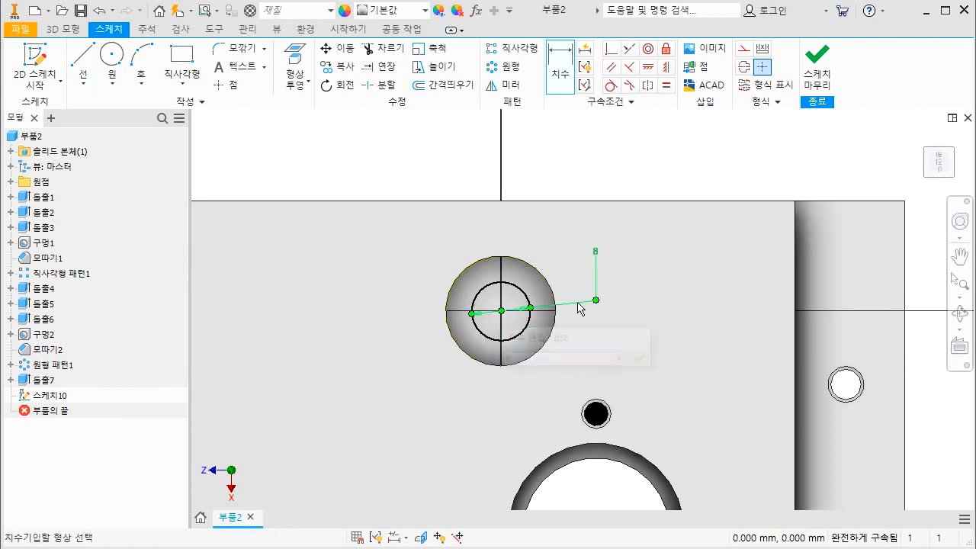
Step: Extrude the 8 mm circle as a cut through the whole plate
{"action": "middle_click_drag", "start_coordinate": [577, 305], "coordinate": [486, 257], "text": "shift"}
{"action": "key", "text": "e"}
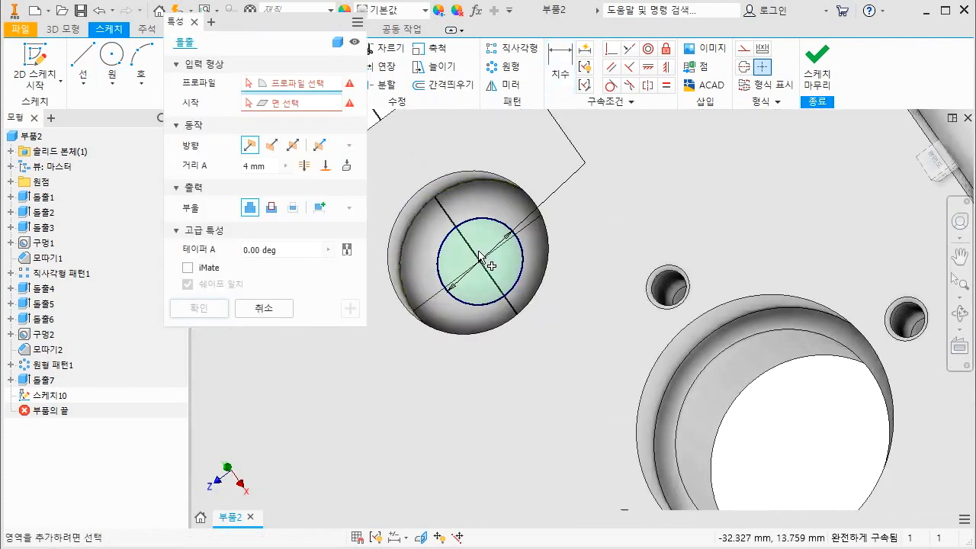
{"action": "left_click", "coordinate": [485, 258]}
{"action": "left_click", "coordinate": [273, 207]}
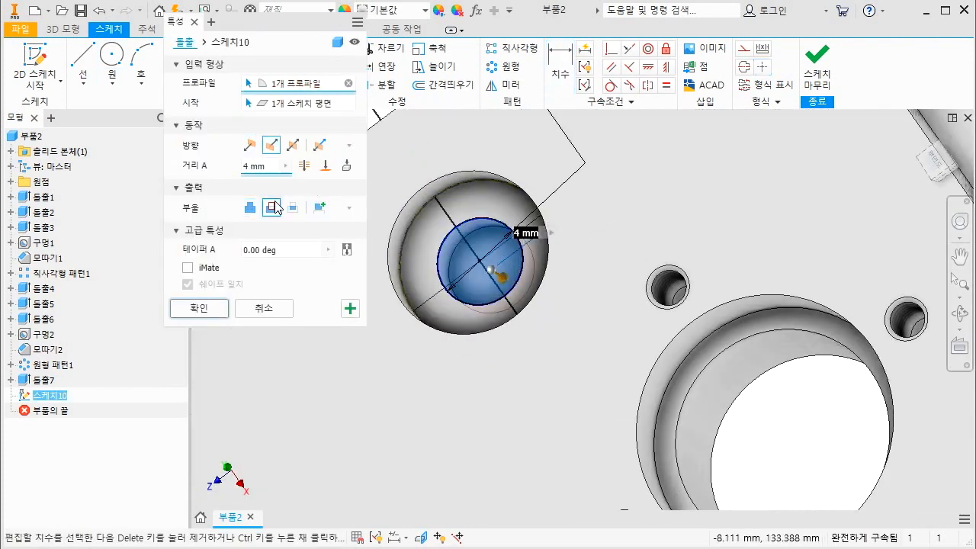
{"action": "left_click", "coordinate": [304, 166]}
{"action": "left_click", "coordinate": [221, 309]}
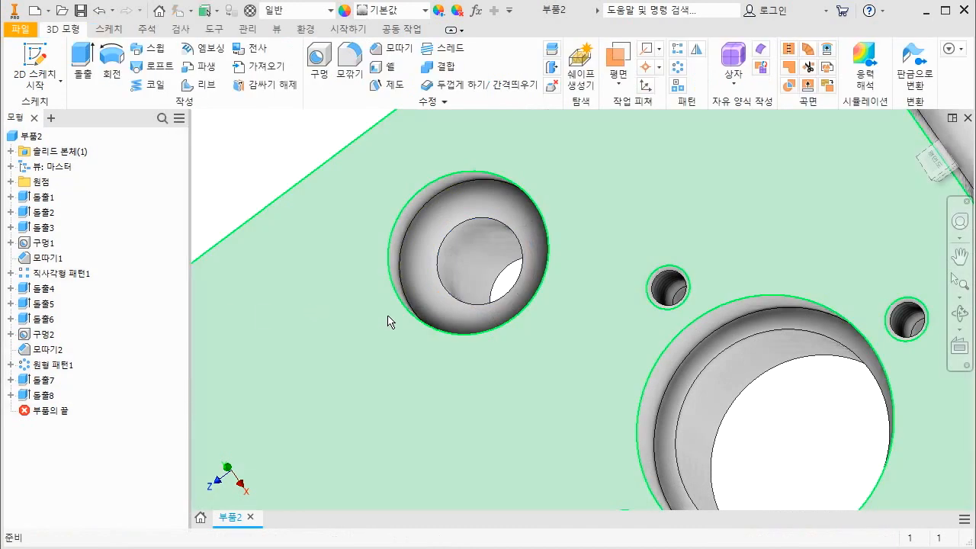
Step: Start a sketch on the plate's large flat face and draw a circle about 17.7 mm in diameter near the corner opposite the stepped side
{"action": "scroll", "coordinate": [410, 327], "scroll_direction": "up", "scroll_amount": 5}
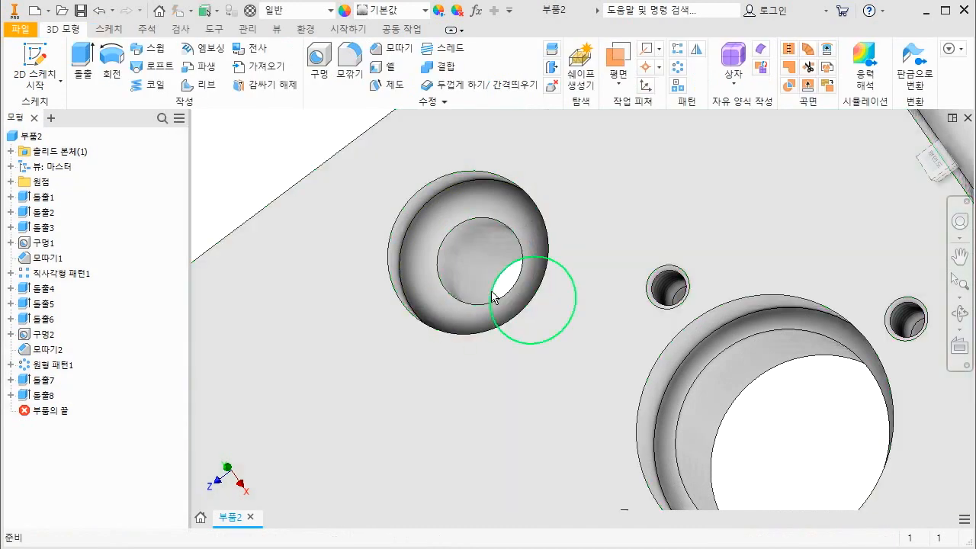
{"action": "left_click", "coordinate": [413, 367]}
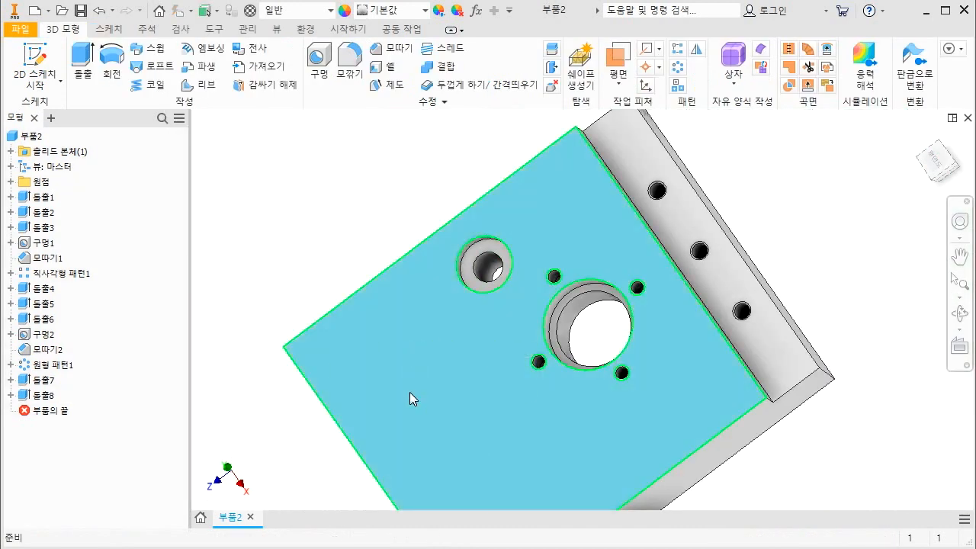
{"action": "right_click", "coordinate": [410, 398]}
{"action": "left_click", "coordinate": [408, 409]}
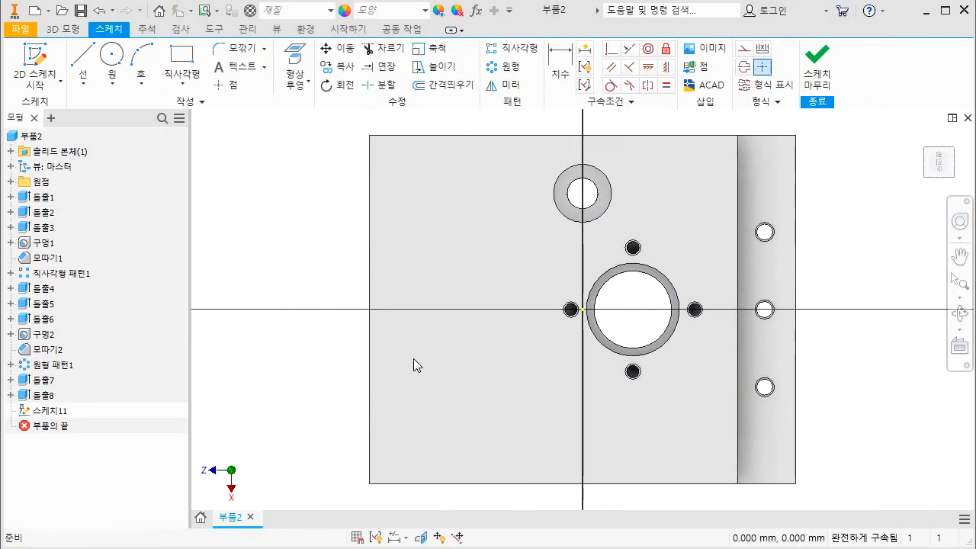
{"action": "left_click", "coordinate": [110, 54]}
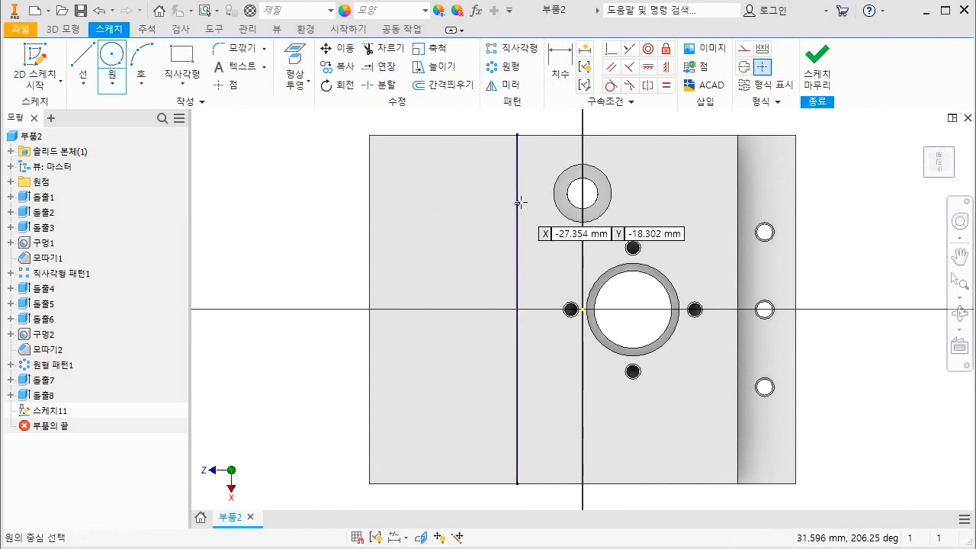
{"action": "left_click", "coordinate": [435, 202]}
{"action": "left_click", "coordinate": [457, 229]}
{"action": "key", "text": "Escape"}
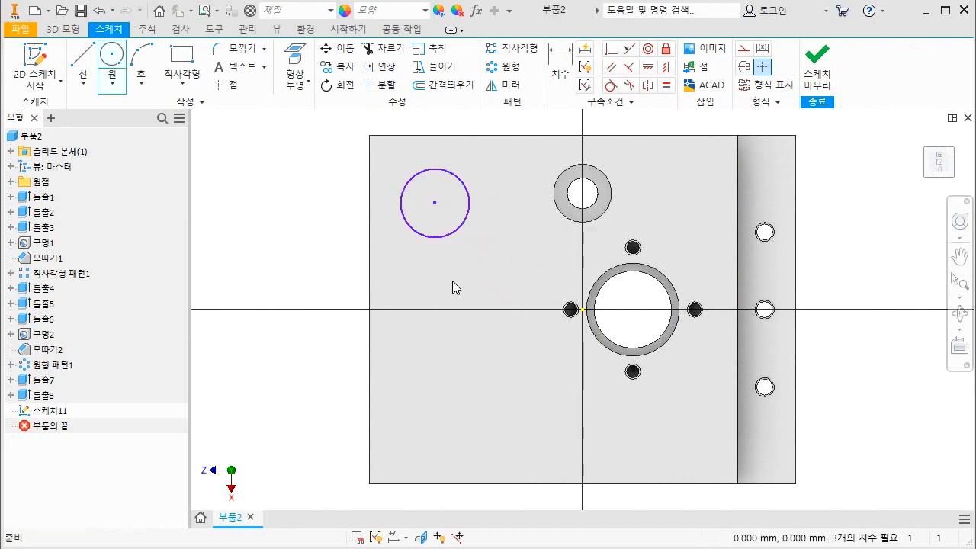
Step: Dimension the circle's centre 15 mm from the plate's upper edge and 18 mm from the edge opposite the stepped side
{"action": "scroll", "coordinate": [408, 276], "scroll_direction": "down", "scroll_amount": 3}
{"action": "key", "text": "d"}
{"action": "left_click", "coordinate": [403, 246]}
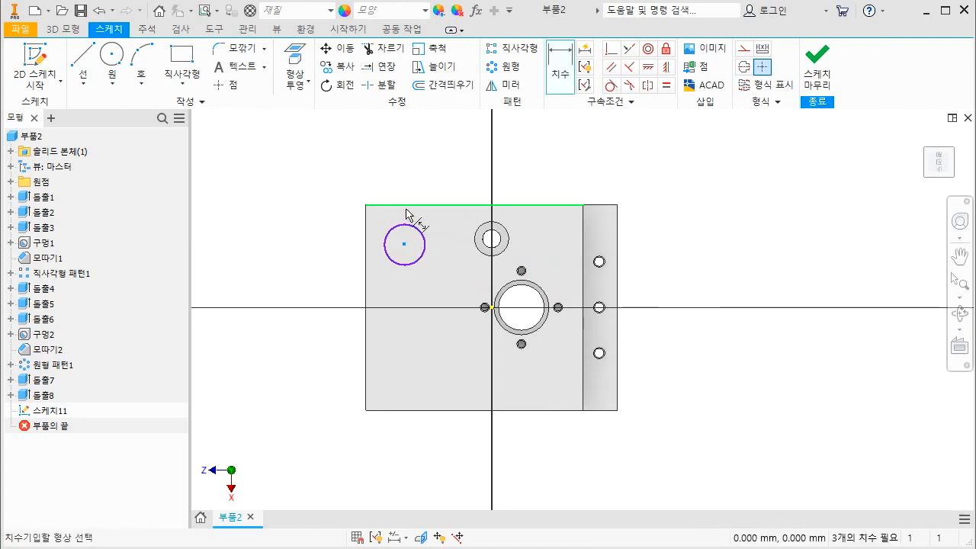
{"action": "left_click", "coordinate": [416, 205]}
{"action": "left_click", "coordinate": [406, 177]}
{"action": "type", "text": "15"}
{"action": "key", "text": "Return"}
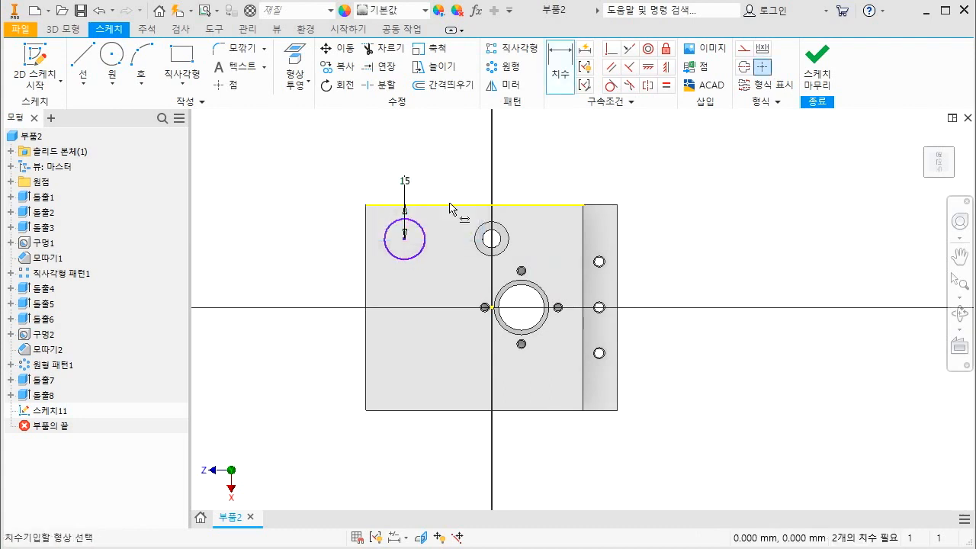
{"action": "left_click", "coordinate": [367, 245]}
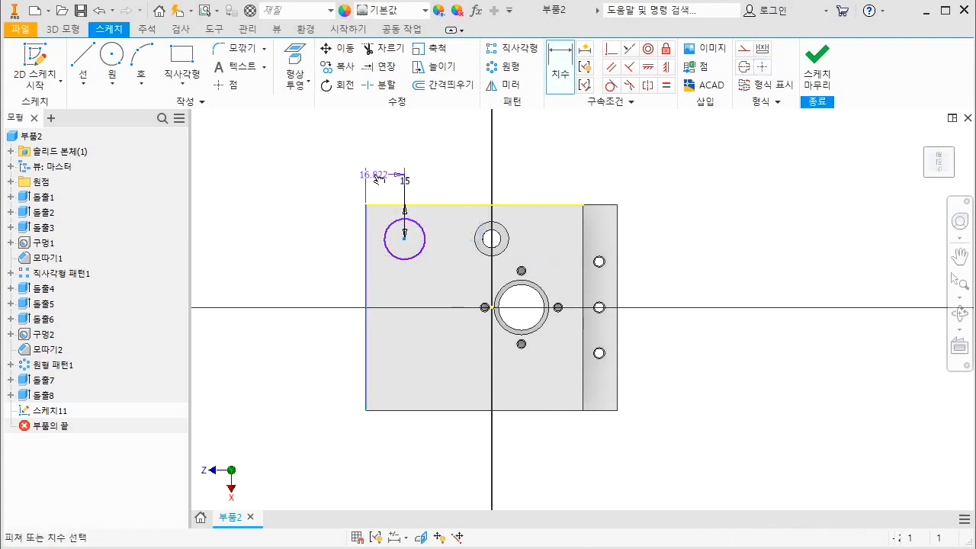
{"action": "left_click", "coordinate": [367, 174]}
{"action": "type", "text": "1"}
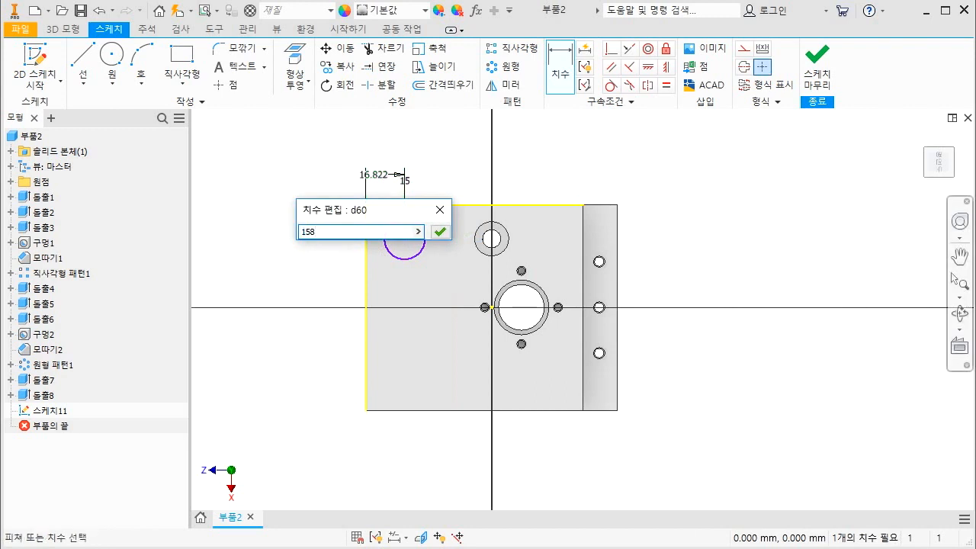
{"action": "type", "text": "8"}
{"action": "key", "text": "Return"}
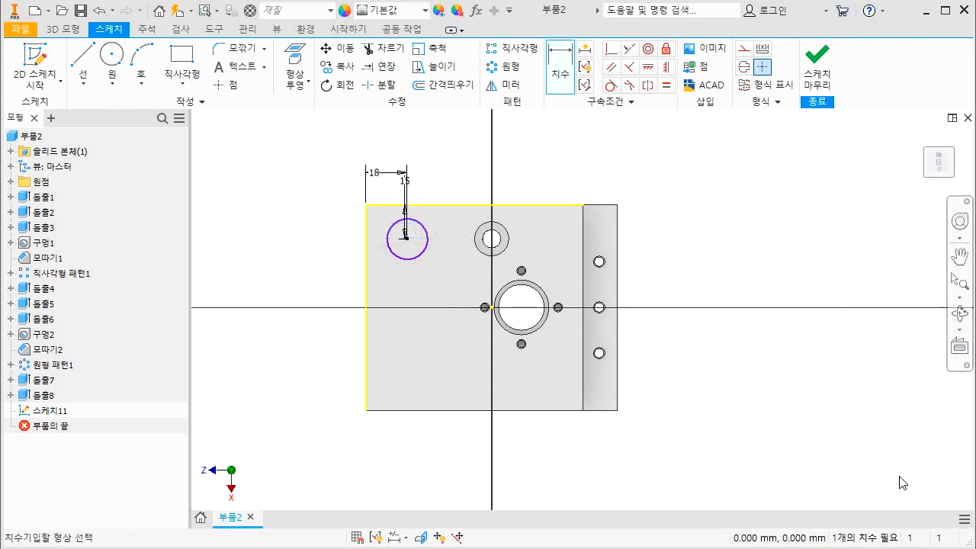
Step: Set the diameter of the corner circle to 14 mm
{"action": "left_click", "coordinate": [397, 258]}
{"action": "left_click", "coordinate": [393, 275]}
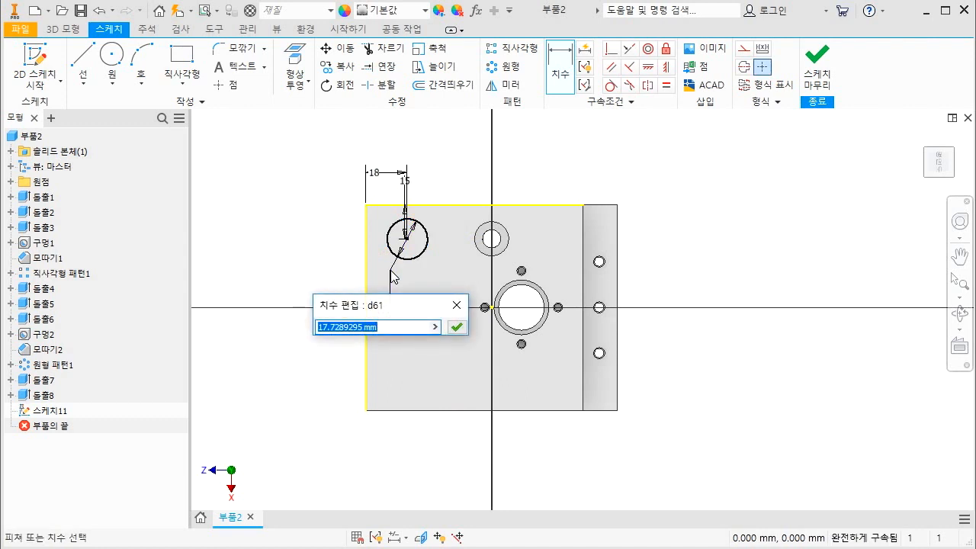
{"action": "type", "text": "14"}
{"action": "key", "text": "Return"}
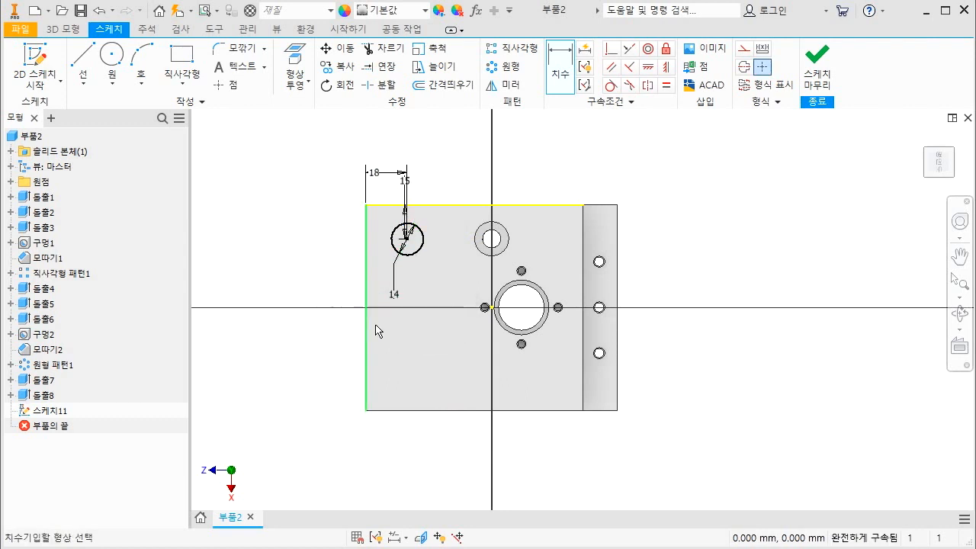
Step: Extrude the 14 mm circle as a cut 10 mm deep into the plate
{"action": "key", "text": "e"}
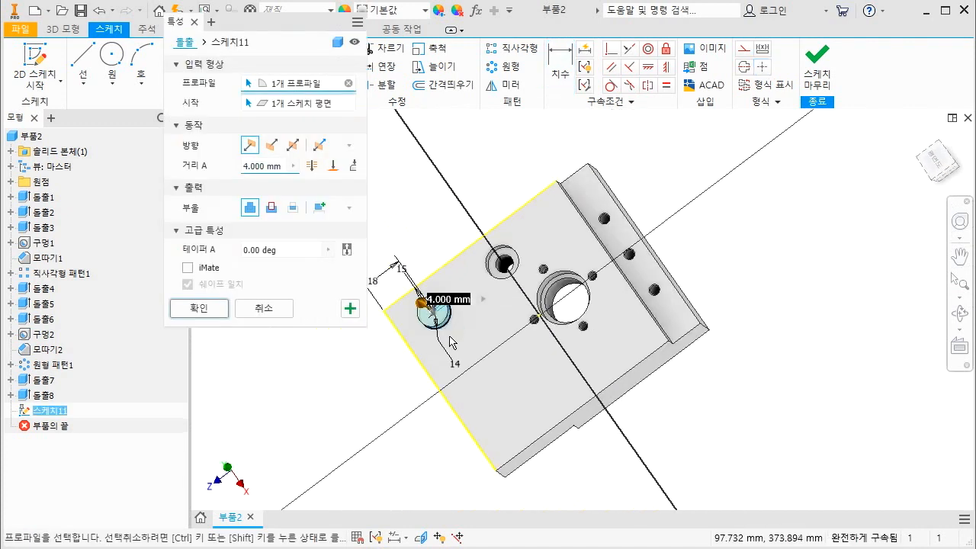
{"action": "left_click", "coordinate": [271, 208]}
{"action": "left_click", "coordinate": [272, 164]}
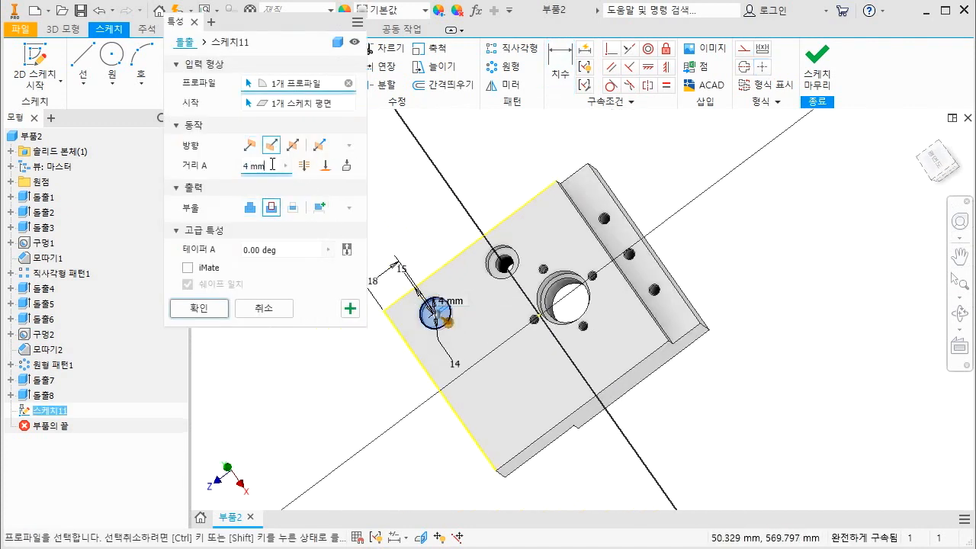
{"action": "left_click_drag", "start_coordinate": [272, 165], "coordinate": [228, 165]}
{"action": "type", "text": "10"}
{"action": "left_click", "coordinate": [209, 306]}
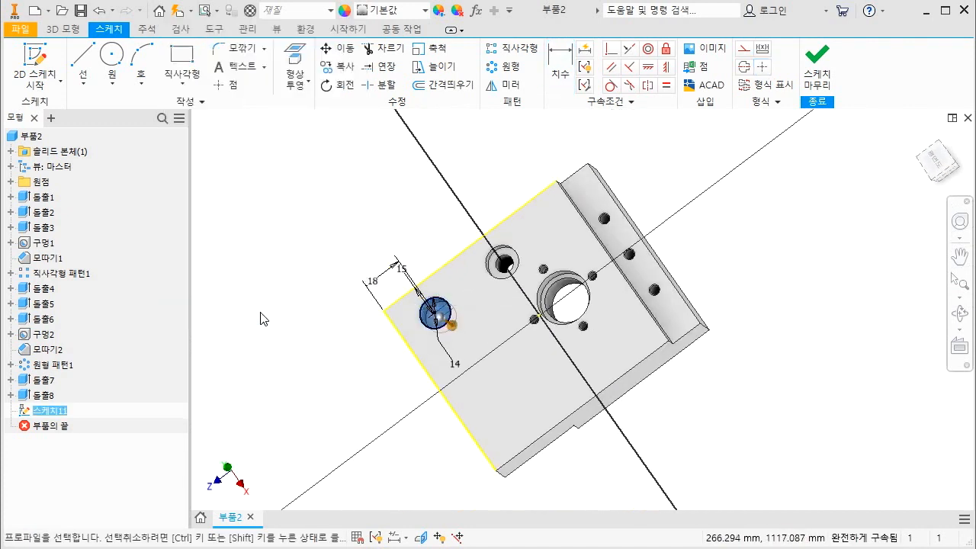
Step: Start a sketch on the floor of the 14 mm counterbore and draw a concentric circle about 5 mm in diameter
{"action": "scroll", "coordinate": [402, 316], "scroll_direction": "up", "scroll_amount": 4}
{"action": "right_click", "coordinate": [461, 321]}
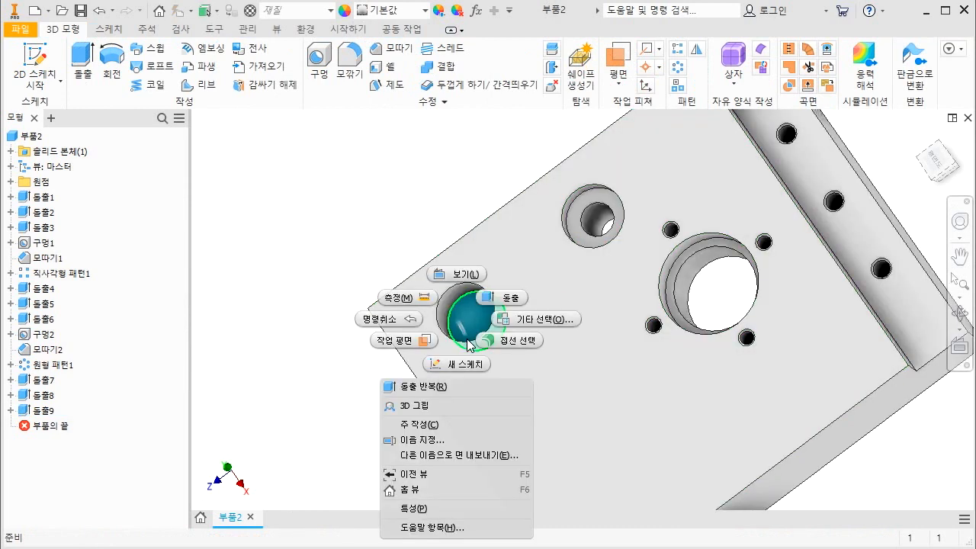
{"action": "left_click", "coordinate": [456, 364]}
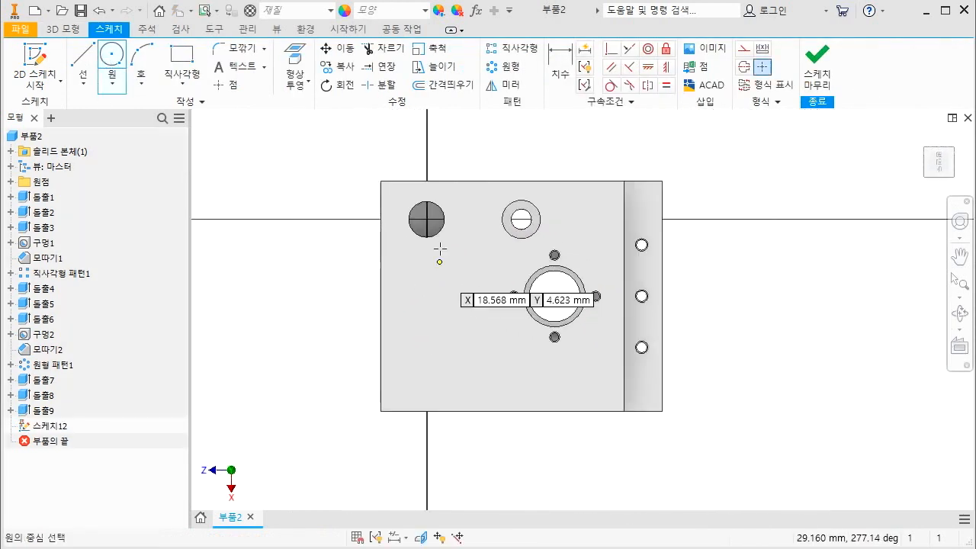
{"action": "scroll", "coordinate": [437, 215], "scroll_direction": "up", "scroll_amount": 5}
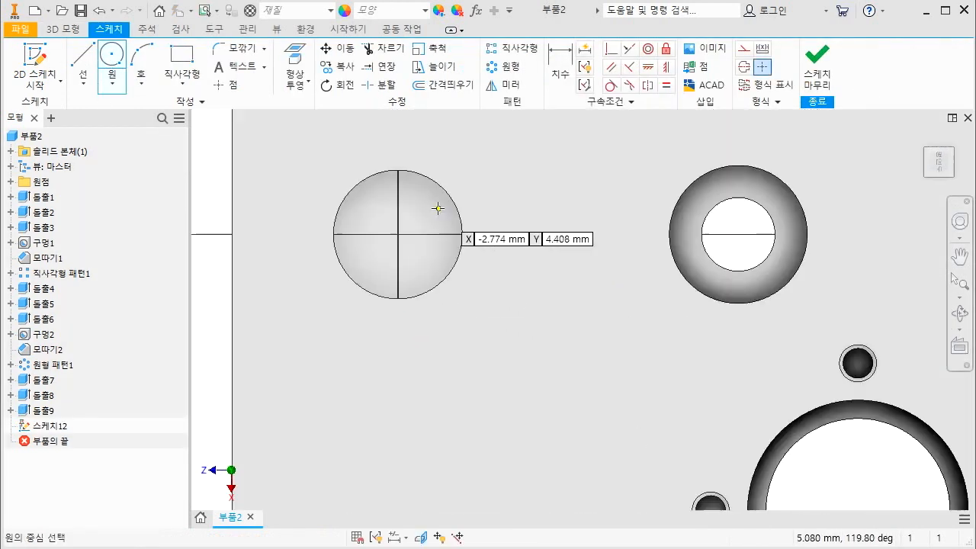
{"action": "left_click", "coordinate": [399, 234]}
{"action": "left_click", "coordinate": [422, 234]}
{"action": "key", "text": "Escape"}
Step: Set the diameter of the inner circle on the 14 mm counterbore's floor to 9 mm
{"action": "key", "text": "d"}
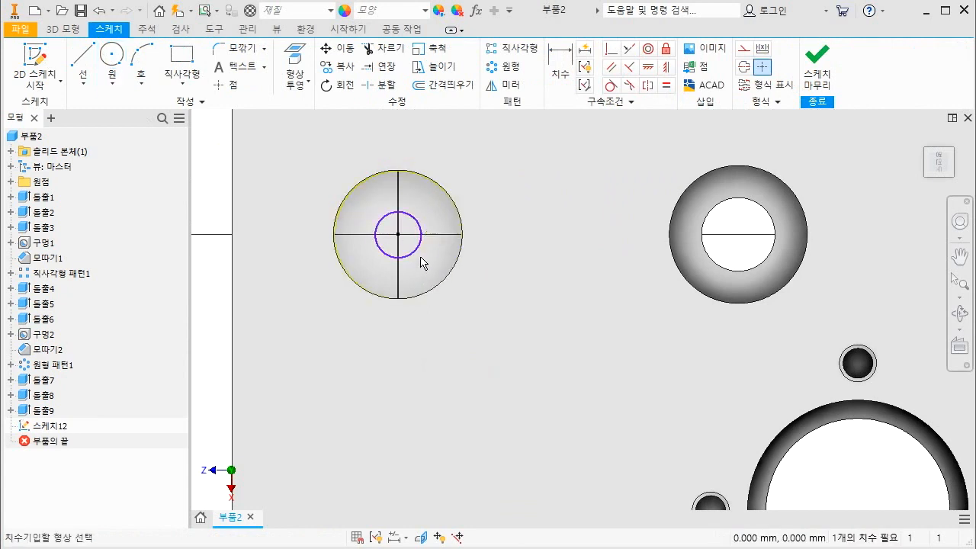
{"action": "left_click", "coordinate": [421, 257]}
{"action": "left_click", "coordinate": [486, 322]}
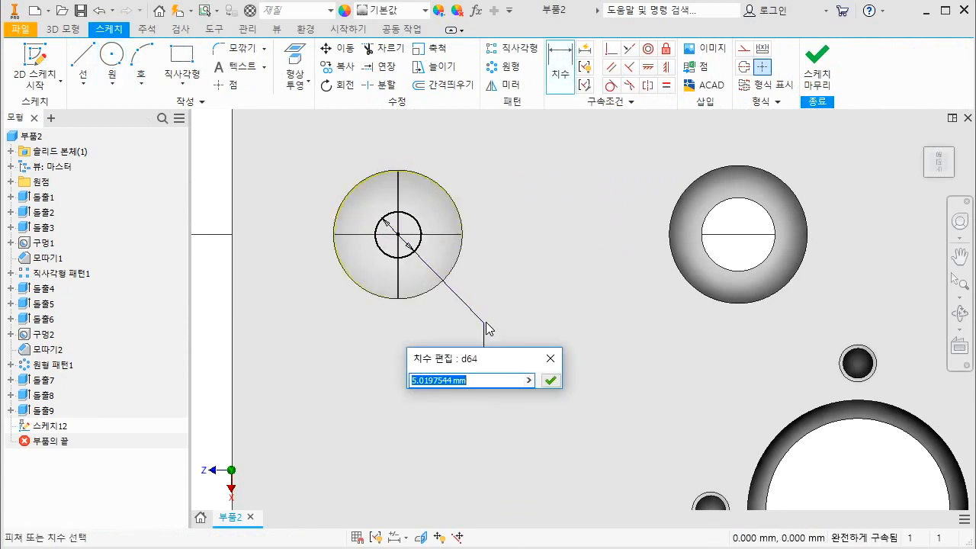
{"action": "type", "text": "9"}
{"action": "key", "text": "Return"}
{"action": "key", "text": "F6"}
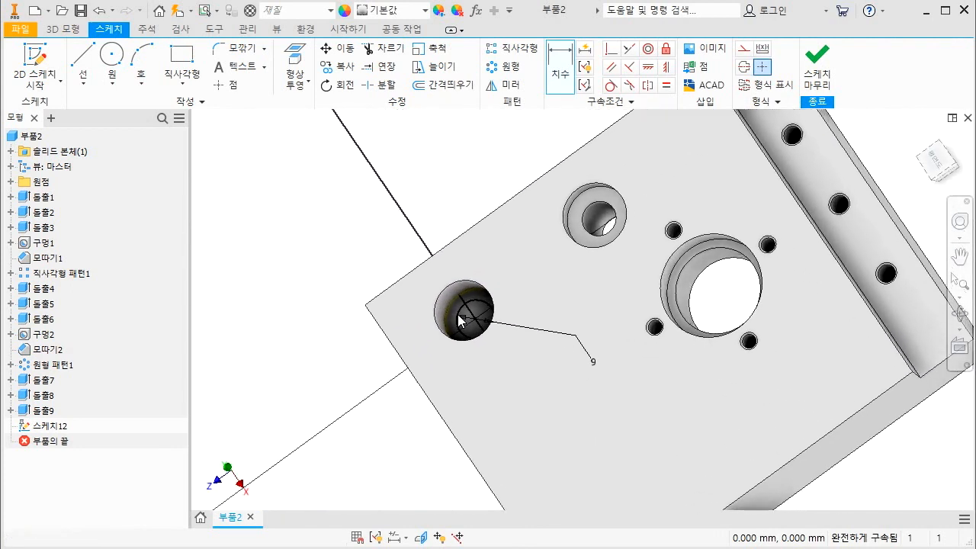
Step: Extrude the 9 mm circle as a cut through the whole plate
{"action": "key", "text": "e"}
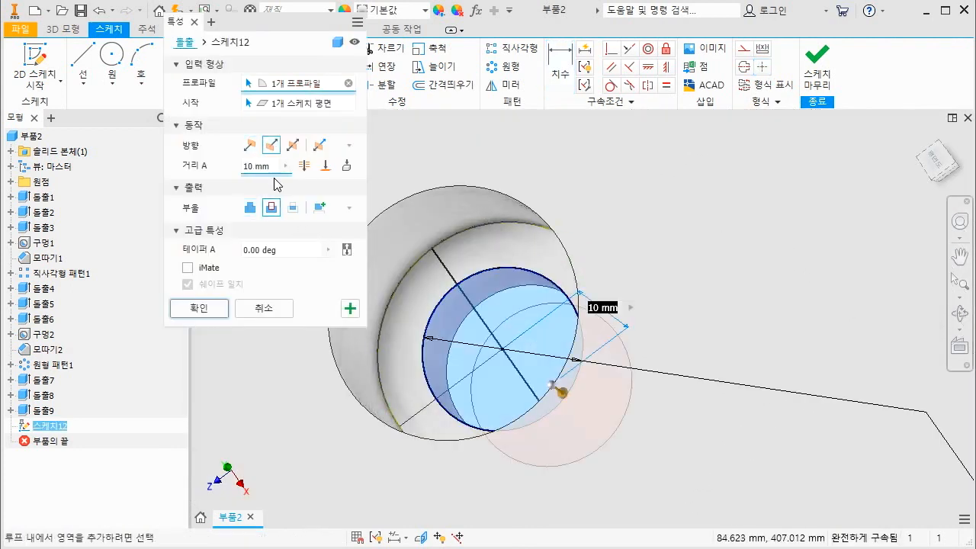
{"action": "left_click", "coordinate": [303, 166]}
{"action": "left_click", "coordinate": [211, 308]}
{"action": "scroll", "coordinate": [401, 206], "scroll_direction": "up", "scroll_amount": 6}
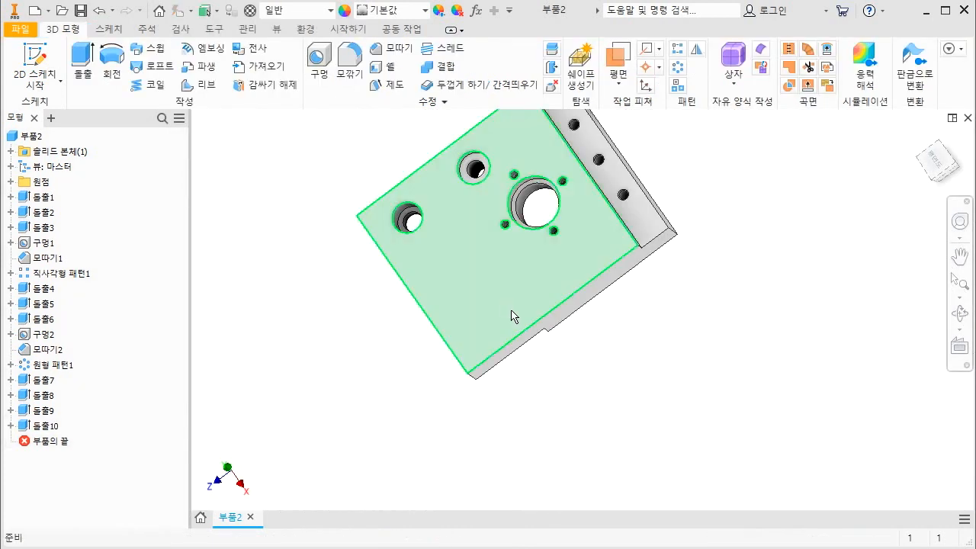
{"action": "left_click", "coordinate": [923, 136]}
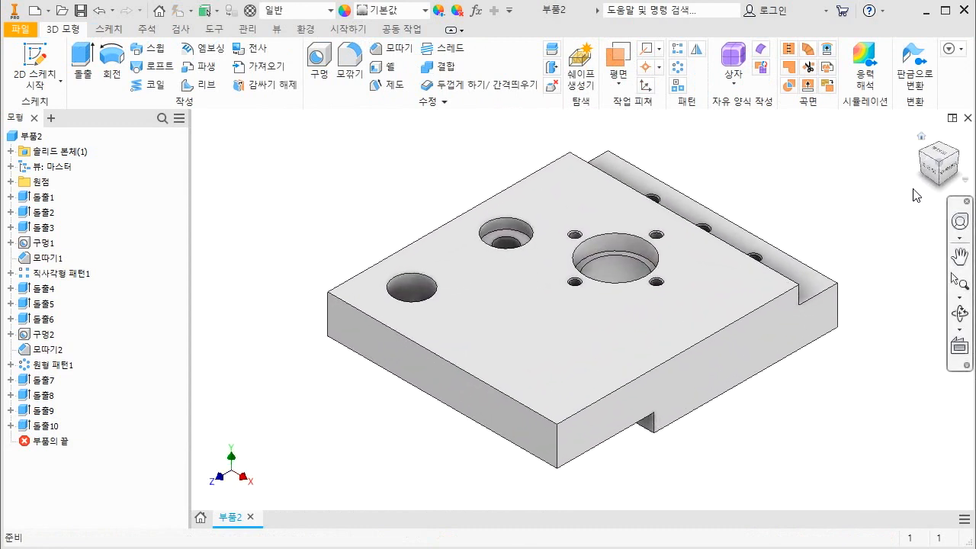
{"action": "mouse_move", "coordinate": [639, 337]}
{"action": "left_mouse_down"}
{"action": "mouse_move", "coordinate": [662, 332]}
{"action": "mouse_move", "coordinate": [633, 324]}
{"action": "left_mouse_up"}
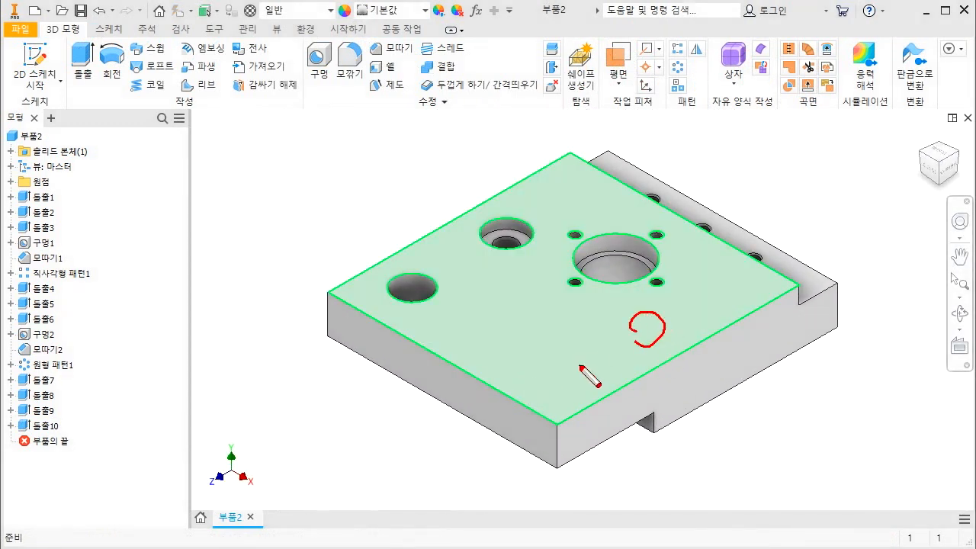
{"action": "left_click_drag", "start_coordinate": [581, 371], "coordinate": [571, 389]}
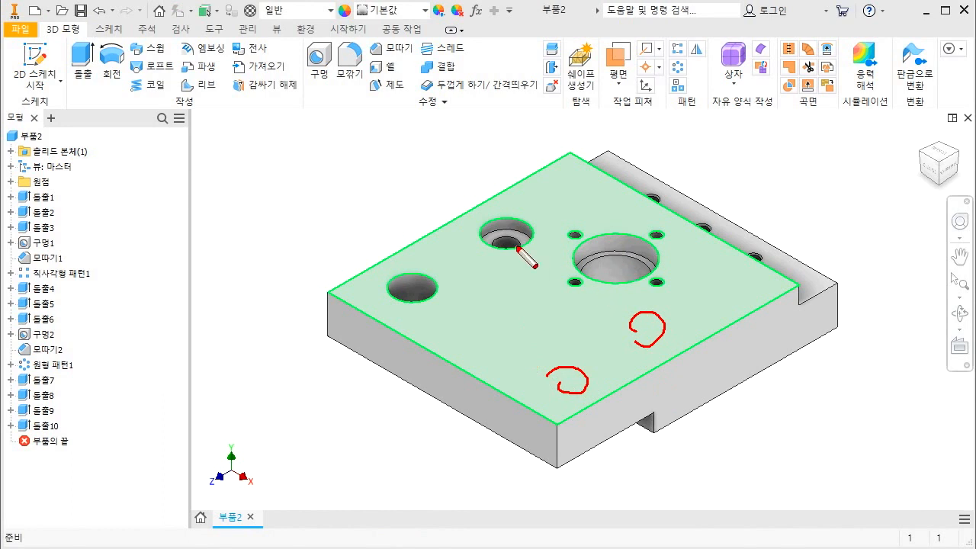
{"action": "mouse_move", "coordinate": [52, 380]}
{"action": "left_mouse_down"}
{"action": "mouse_move", "coordinate": [52, 428]}
{"action": "mouse_move", "coordinate": [61, 414]}
{"action": "left_mouse_up"}
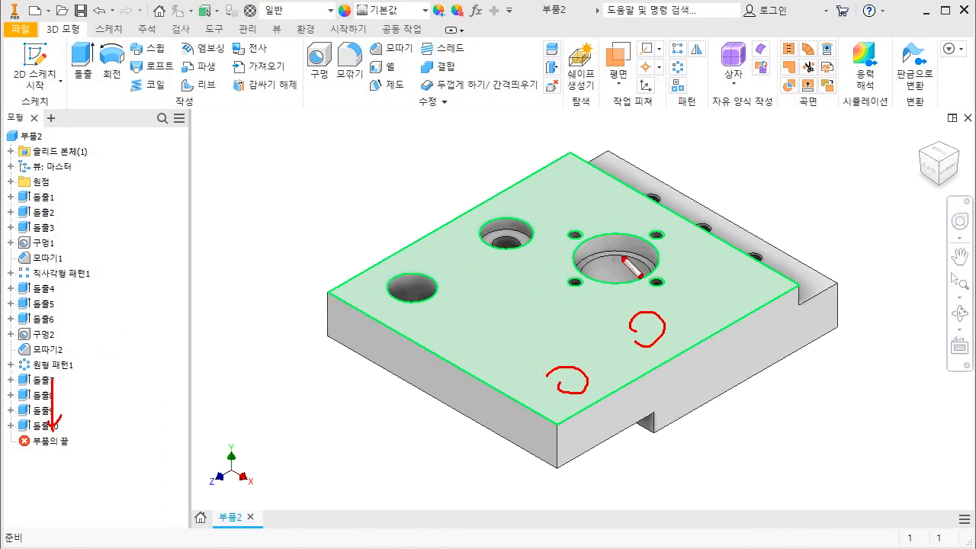
{"action": "mouse_move", "coordinate": [753, 180]}
{"action": "left_mouse_down"}
{"action": "mouse_move", "coordinate": [703, 227]}
{"action": "mouse_move", "coordinate": [402, 389]}
{"action": "left_mouse_up"}
{"action": "mouse_move", "coordinate": [457, 305]}
{"action": "left_mouse_down"}
{"action": "mouse_move", "coordinate": [457, 218]}
{"action": "mouse_move", "coordinate": [460, 304]}
{"action": "left_mouse_up"}
{"action": "left_click_drag", "start_coordinate": [440, 272], "coordinate": [585, 347]}
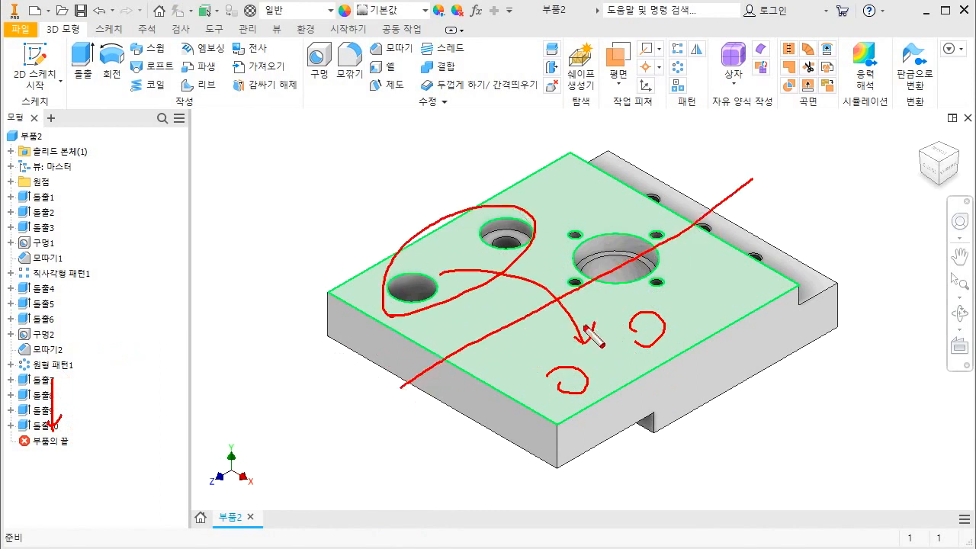
{"action": "key", "text": "Escape"}
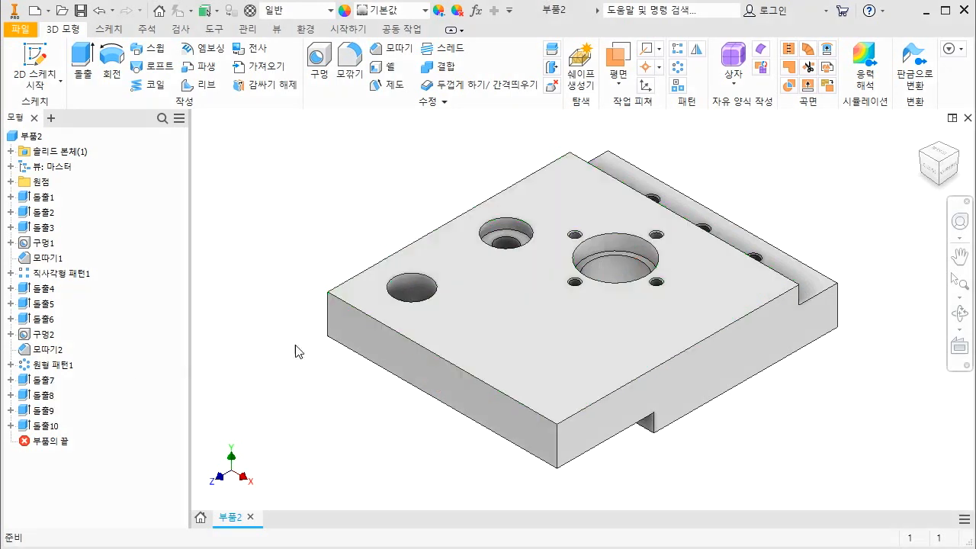
Step: Mirror the four extruded cuts of both counterbored holes about the origin's YZ plane
{"action": "left_click", "coordinate": [42, 379]}
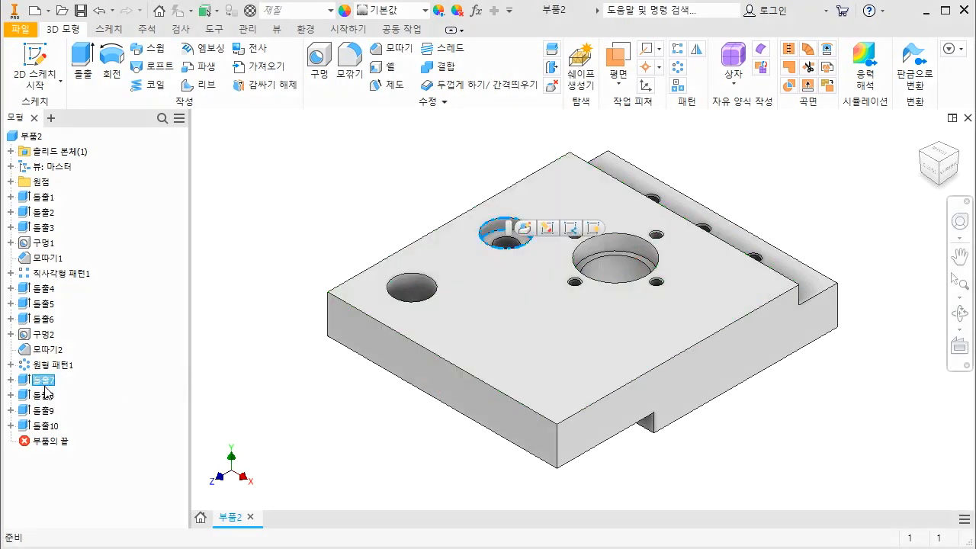
{"action": "left_click", "coordinate": [42, 410], "text": "shift"}
{"action": "left_click", "coordinate": [45, 425], "text": "shift"}
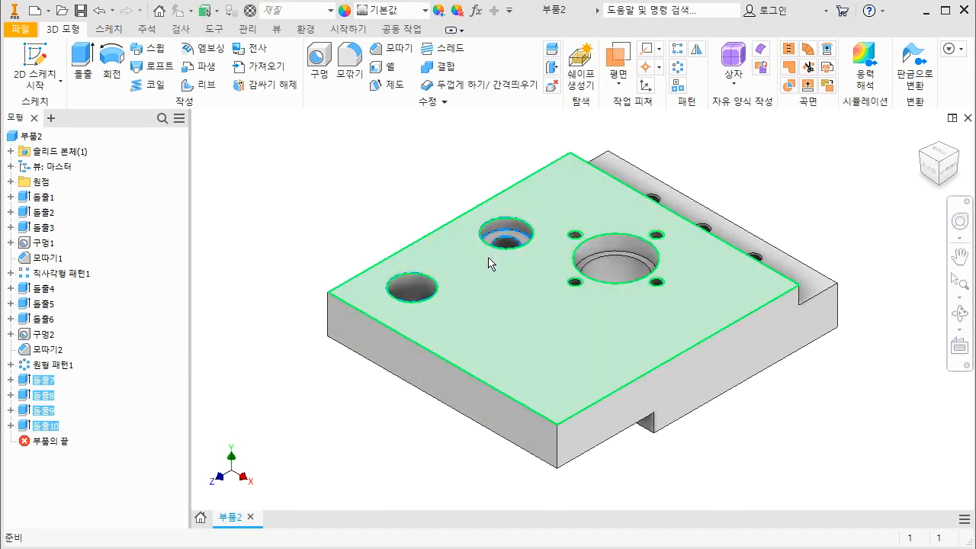
{"action": "left_click", "coordinate": [696, 48]}
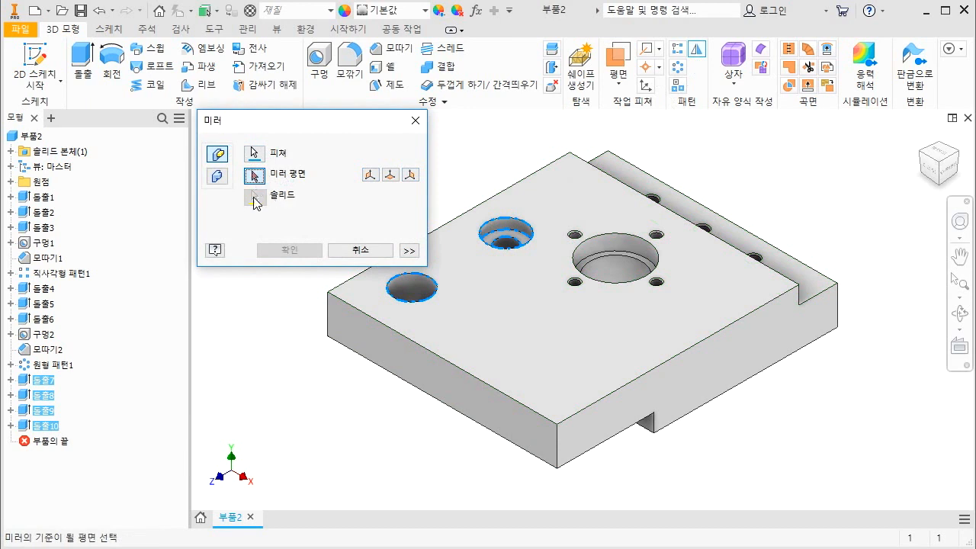
{"action": "left_click", "coordinate": [11, 182]}
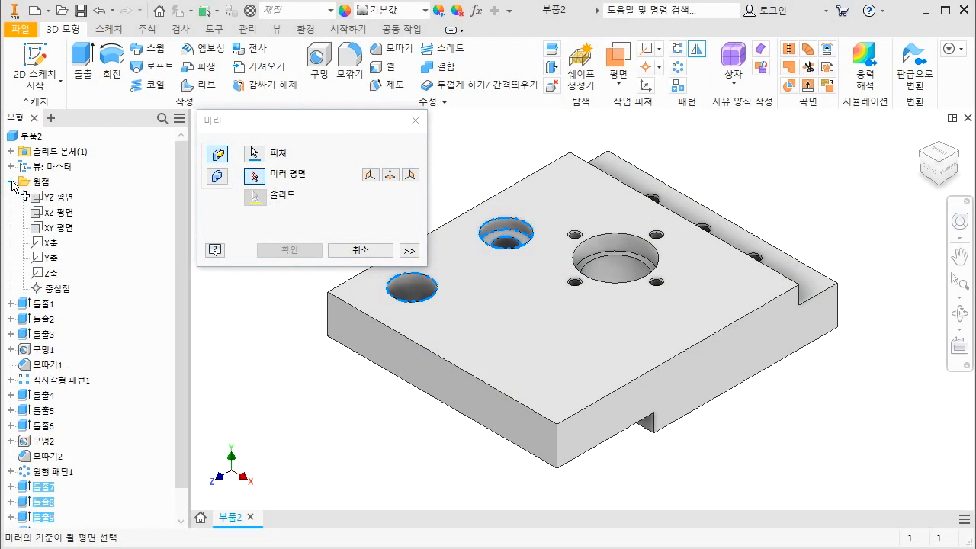
{"action": "left_click", "coordinate": [50, 200]}
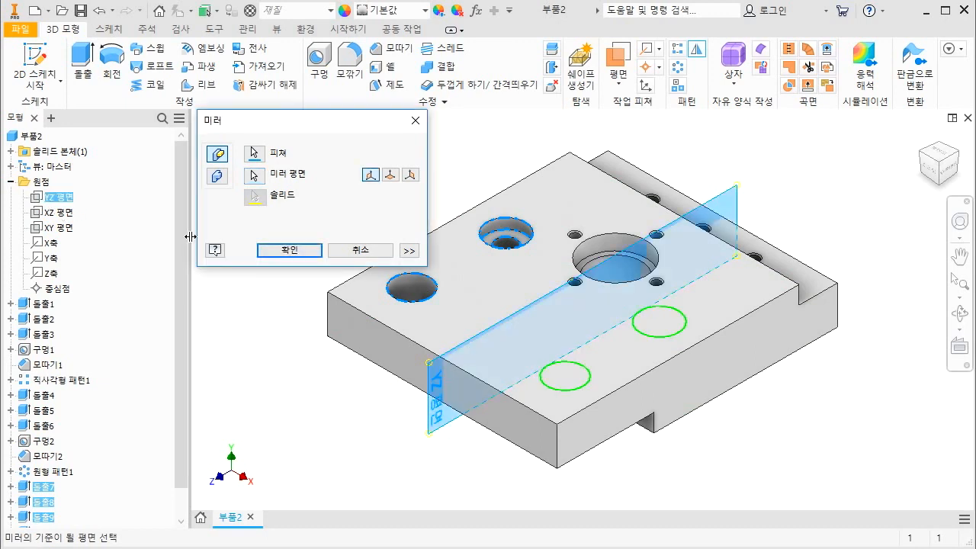
{"action": "left_click", "coordinate": [279, 252]}
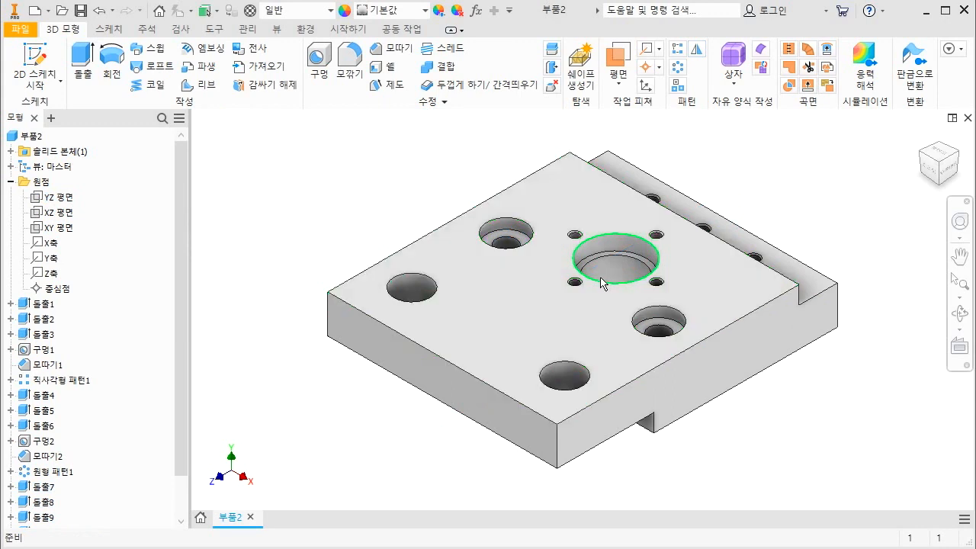
Step: Chamfer the four corner edges running through the plate's thickness with an equal distance of 3 mm
{"action": "key", "text": "F4"}
{"action": "key", "text": "F4"}
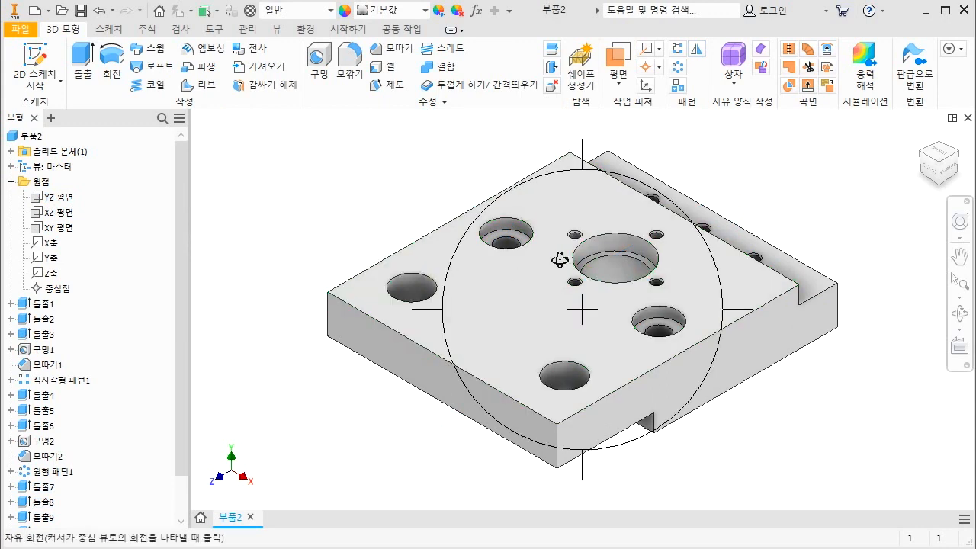
{"action": "left_click_drag", "start_coordinate": [556, 257], "coordinate": [580, 305]}
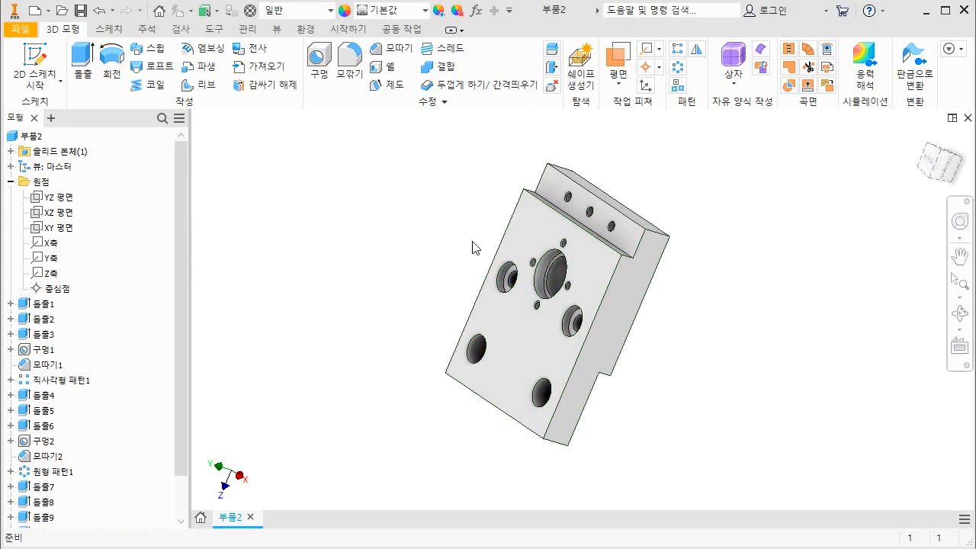
{"action": "left_click", "coordinate": [393, 48]}
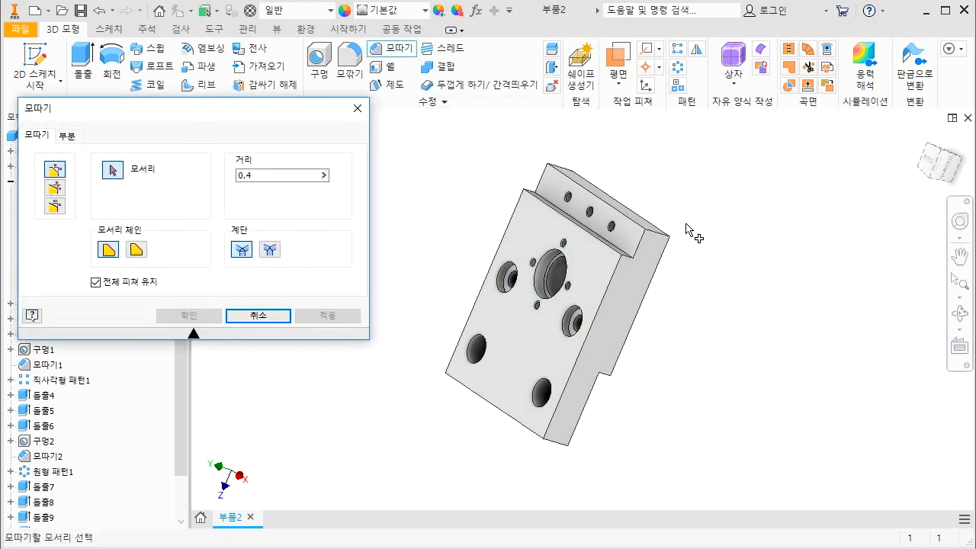
{"action": "left_click", "coordinate": [658, 238]}
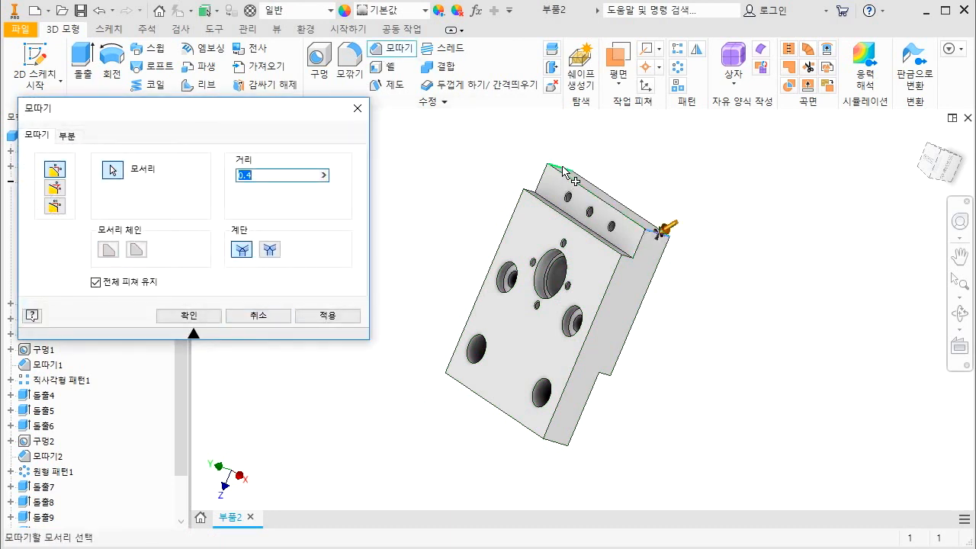
{"action": "left_click", "coordinate": [565, 174]}
{"action": "middle_click_drag", "start_coordinate": [573, 430], "coordinate": [427, 407], "text": "shift"}
{"action": "left_click", "coordinate": [447, 376]}
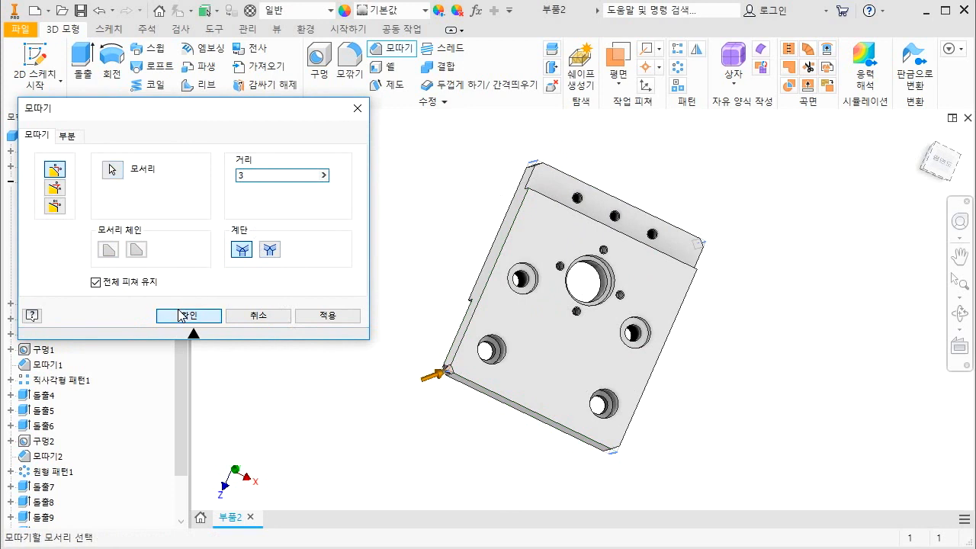
{"action": "left_click", "coordinate": [184, 314]}
{"action": "middle_click_drag", "start_coordinate": [588, 331], "coordinate": [546, 320], "text": "shift"}
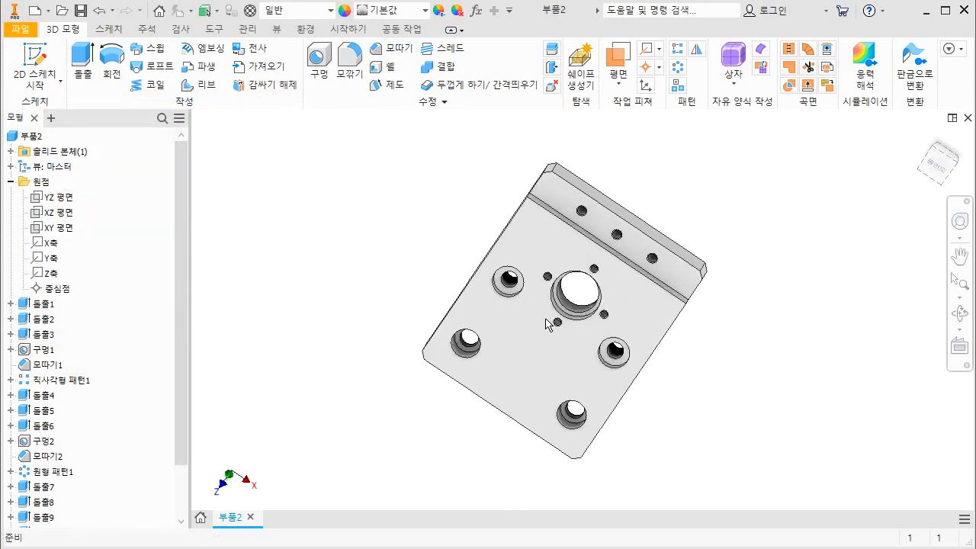
{"action": "left_click", "coordinate": [923, 142]}
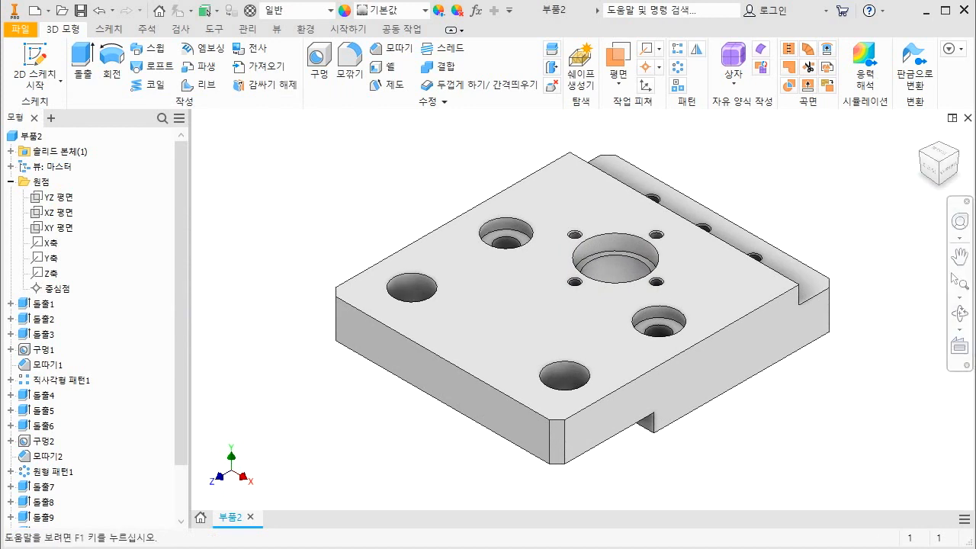